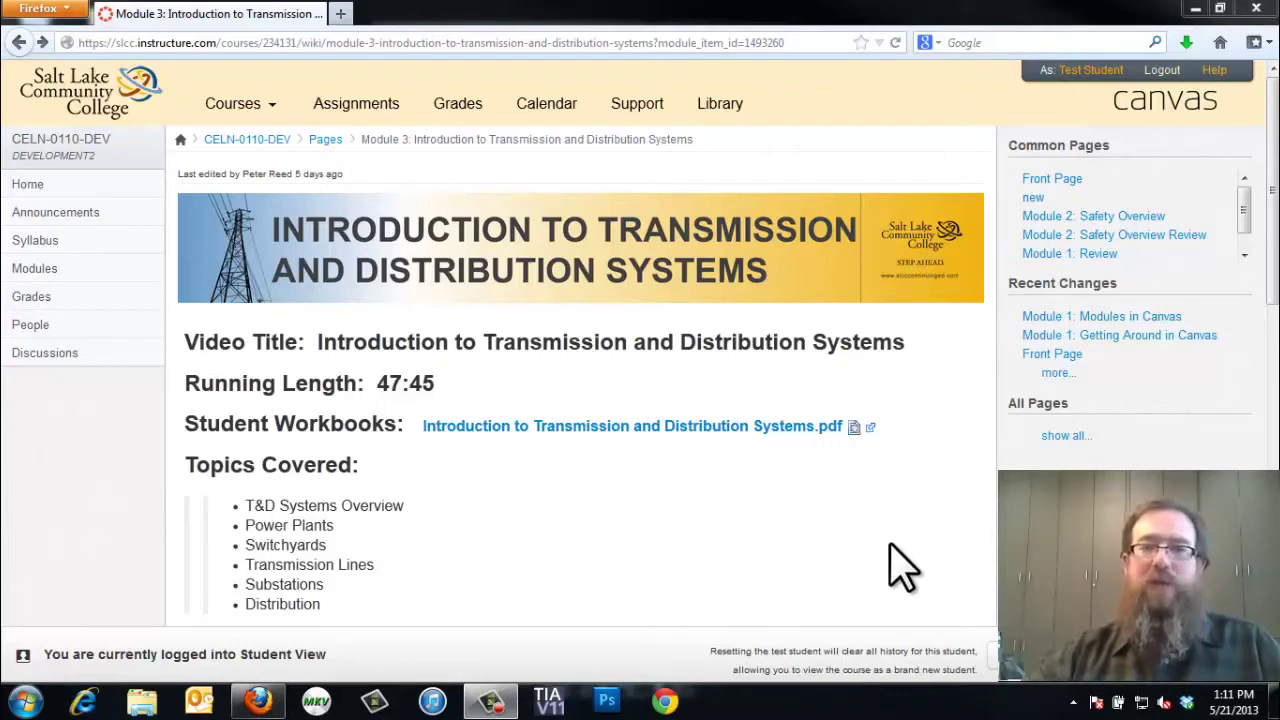
Open the test student's Grades page and scroll through the grades for every module.
left_click(28, 298)
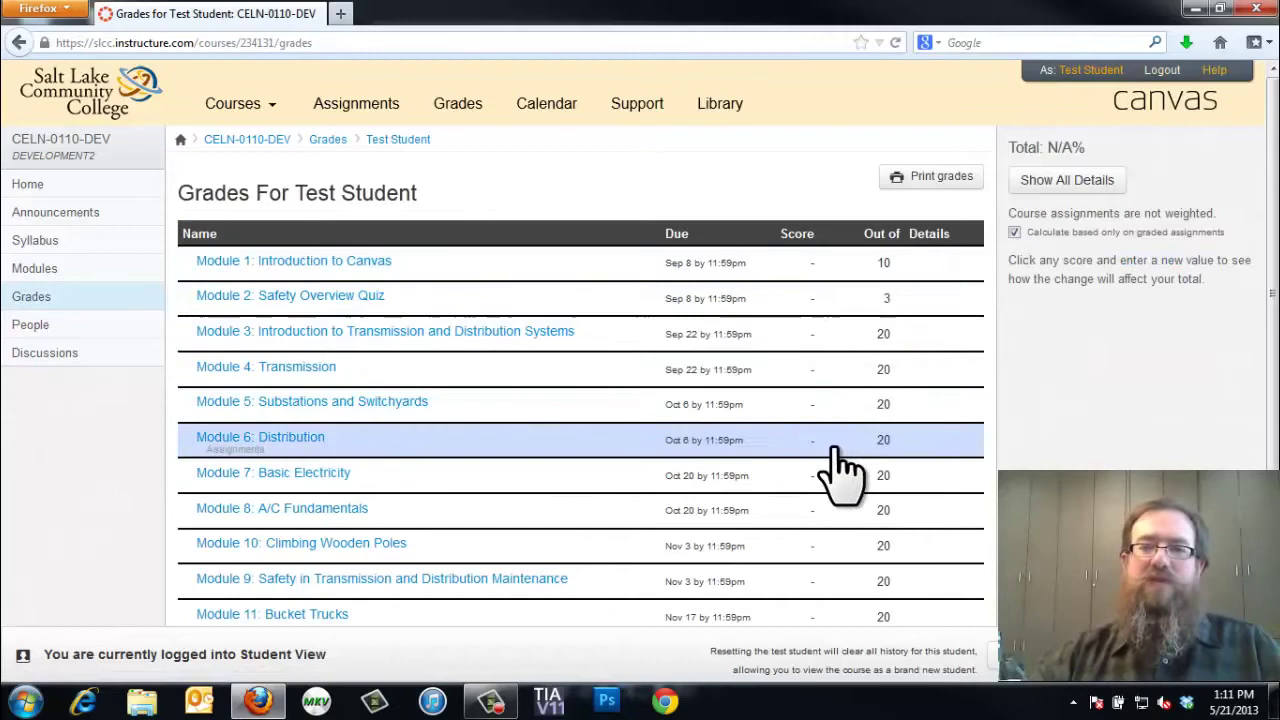
scroll(840, 460, "down", 4)
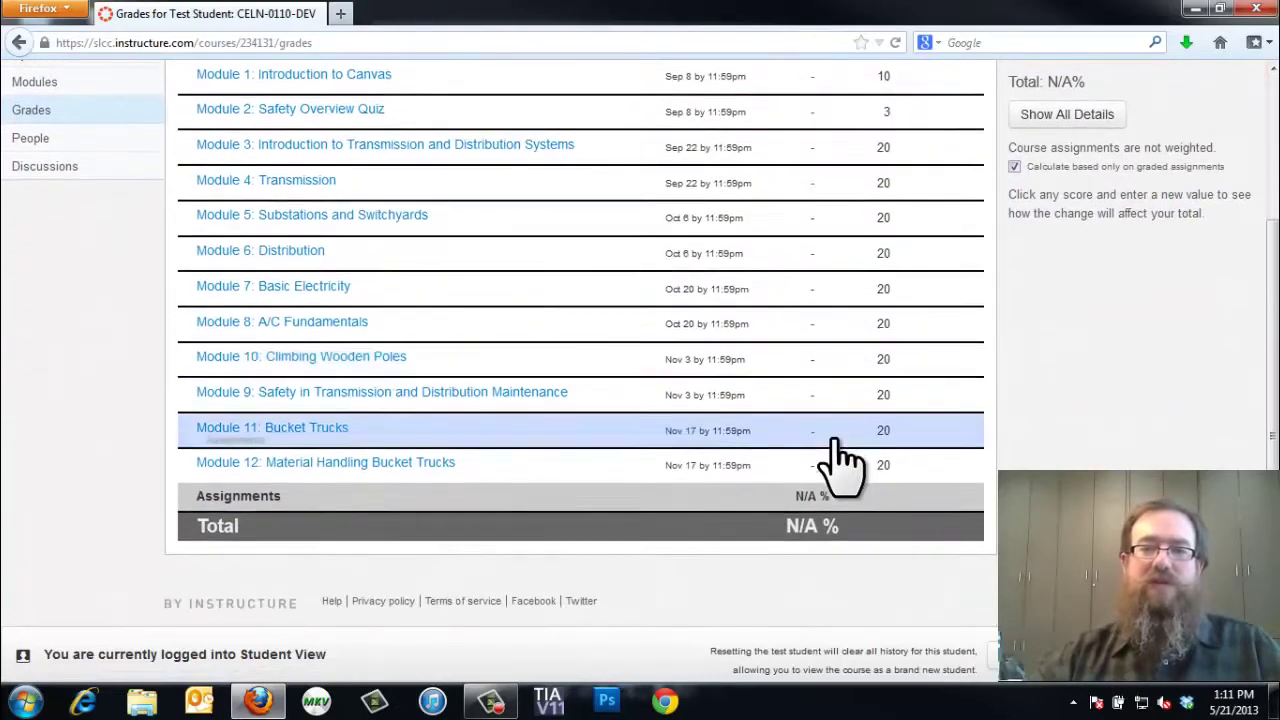
scroll(845, 400, "up", 2)
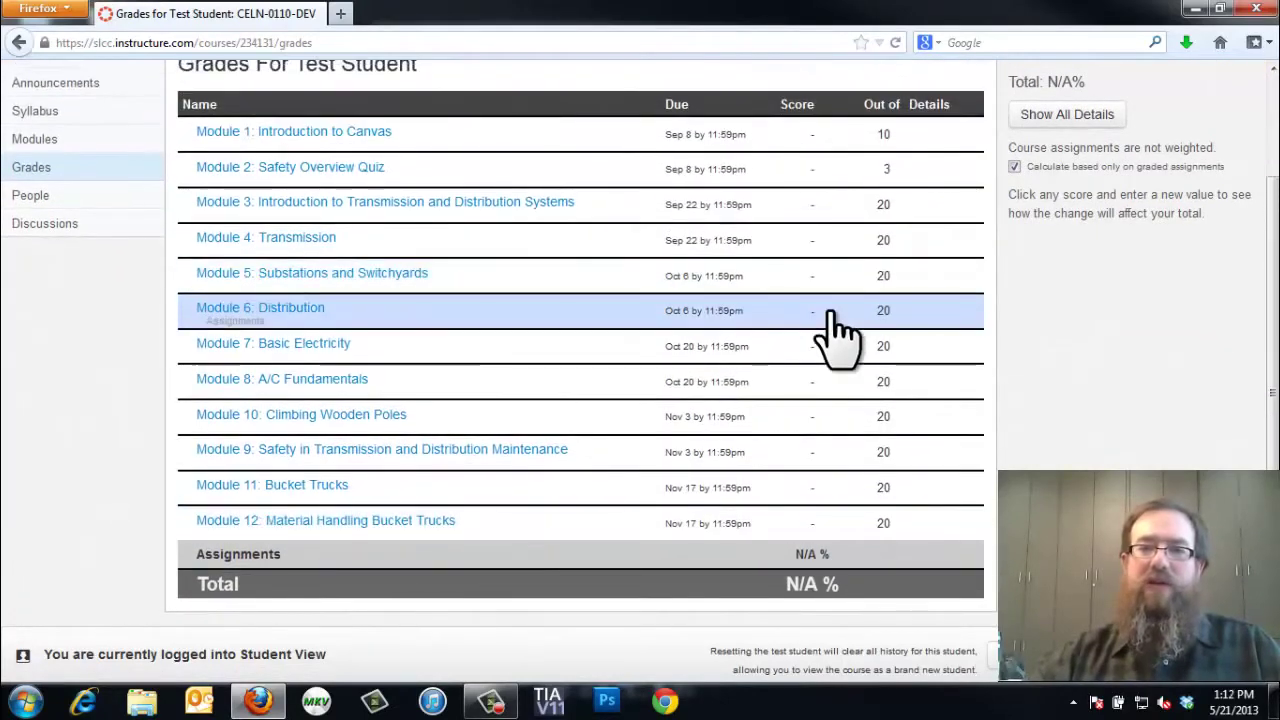
scroll(840, 345, "down", 1)
scroll(845, 343, "up", 2)
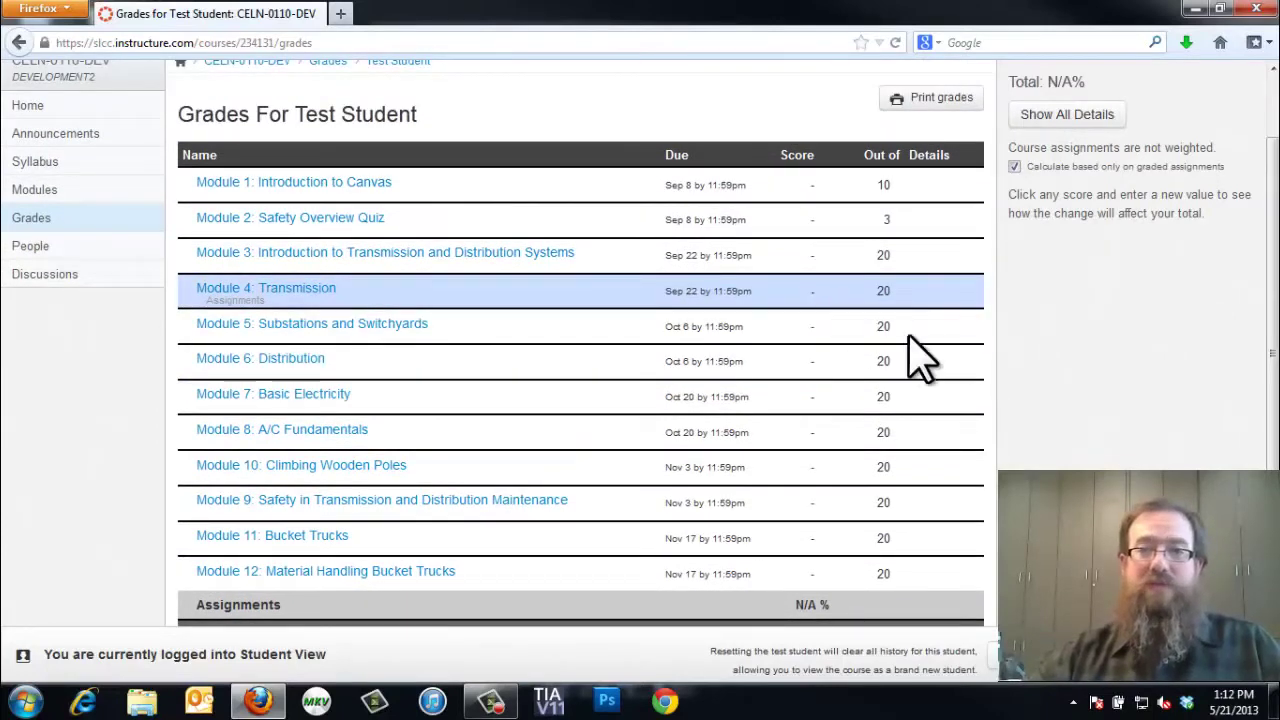
scroll(1074, 418, "down", 1)
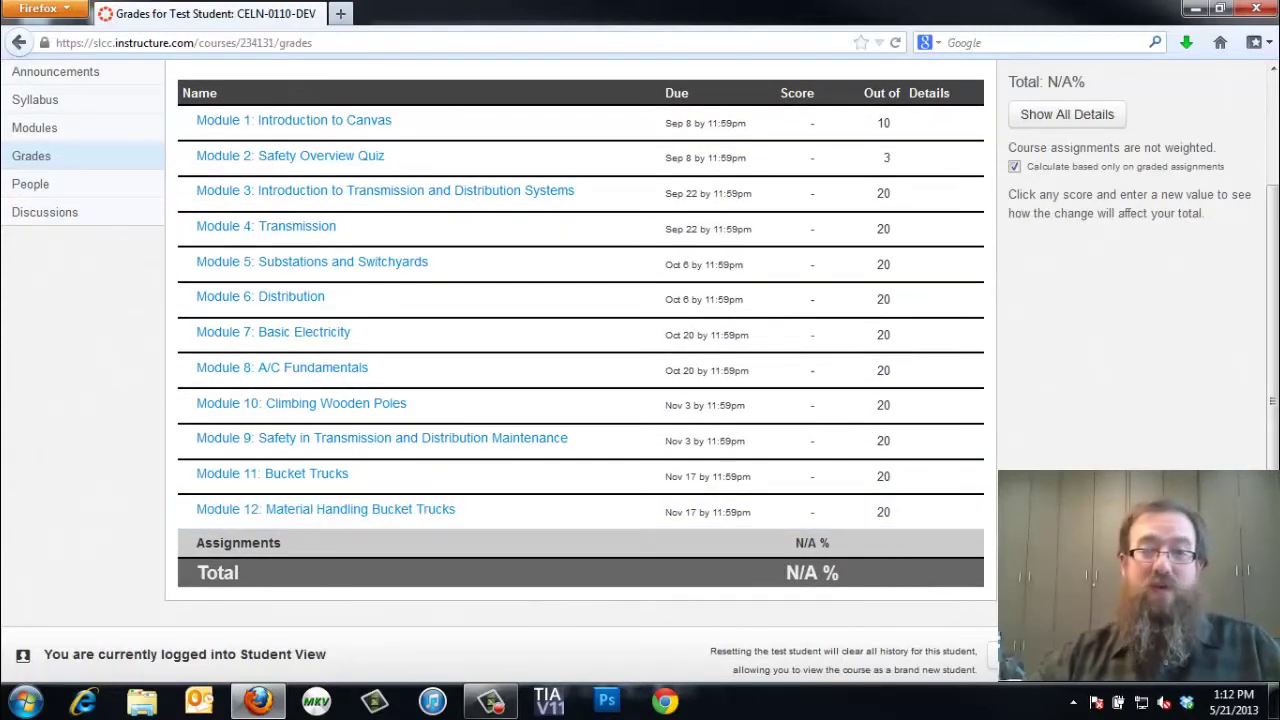
scroll(580, 344, "up", 2)
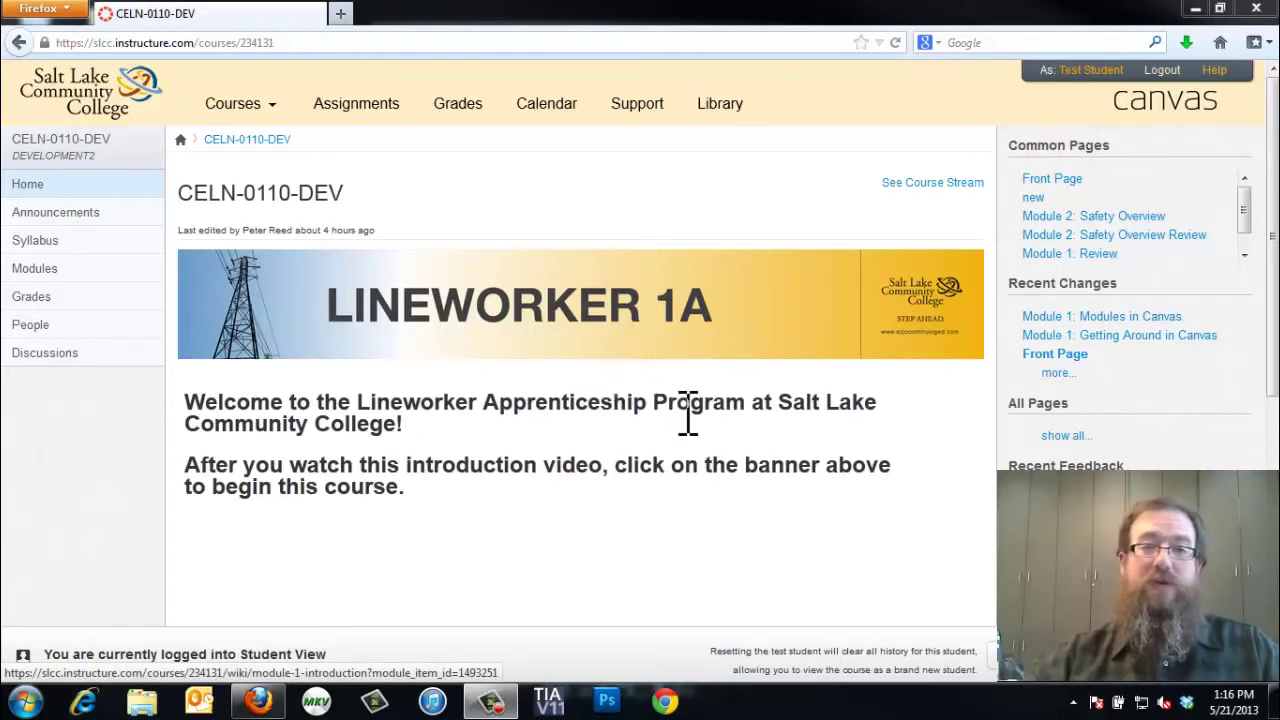
Open the Module 1: Introduction page from the Lineworker 1A banner and skim it.
left_click(609, 318)
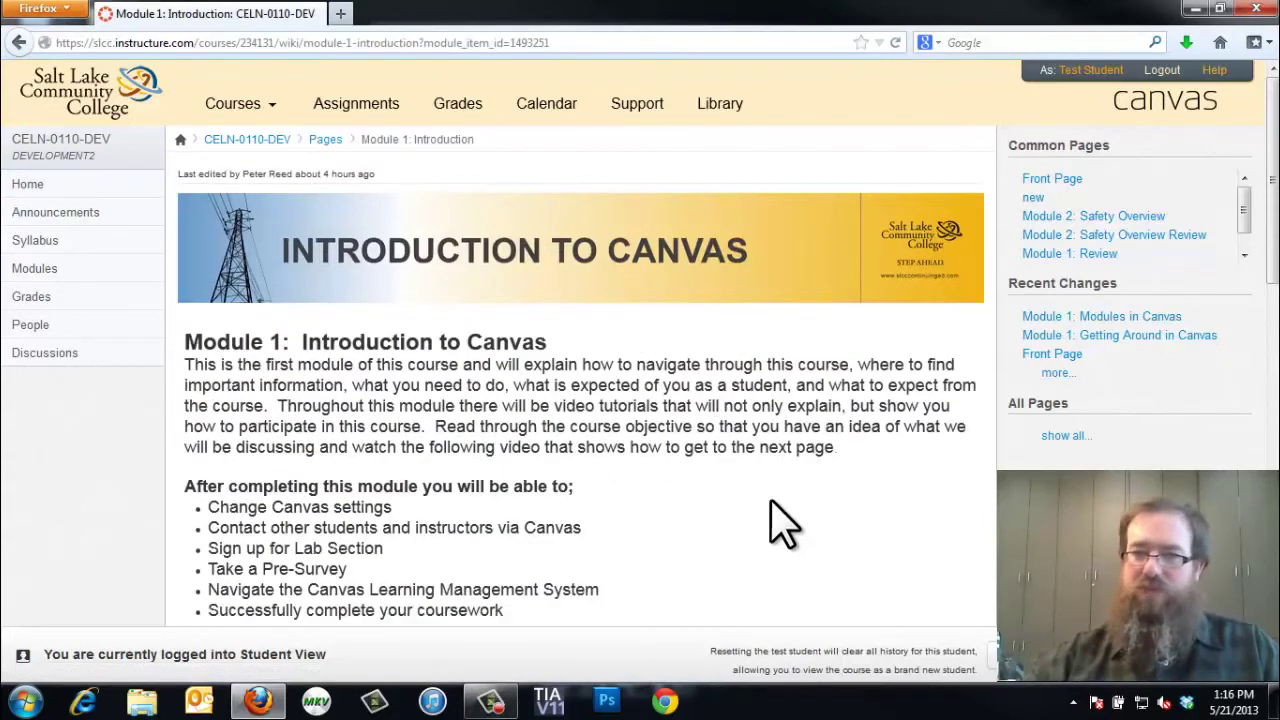
scroll(780, 525, "down", 3)
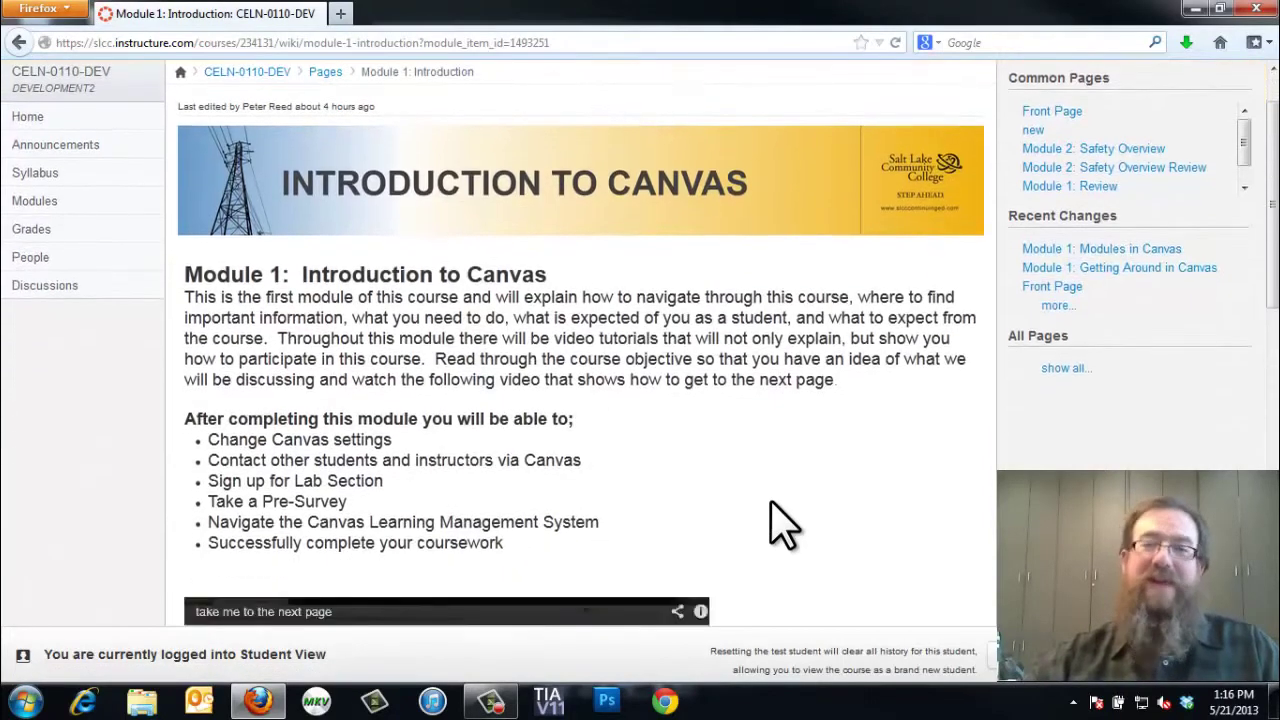
scroll(780, 525, "up", 3)
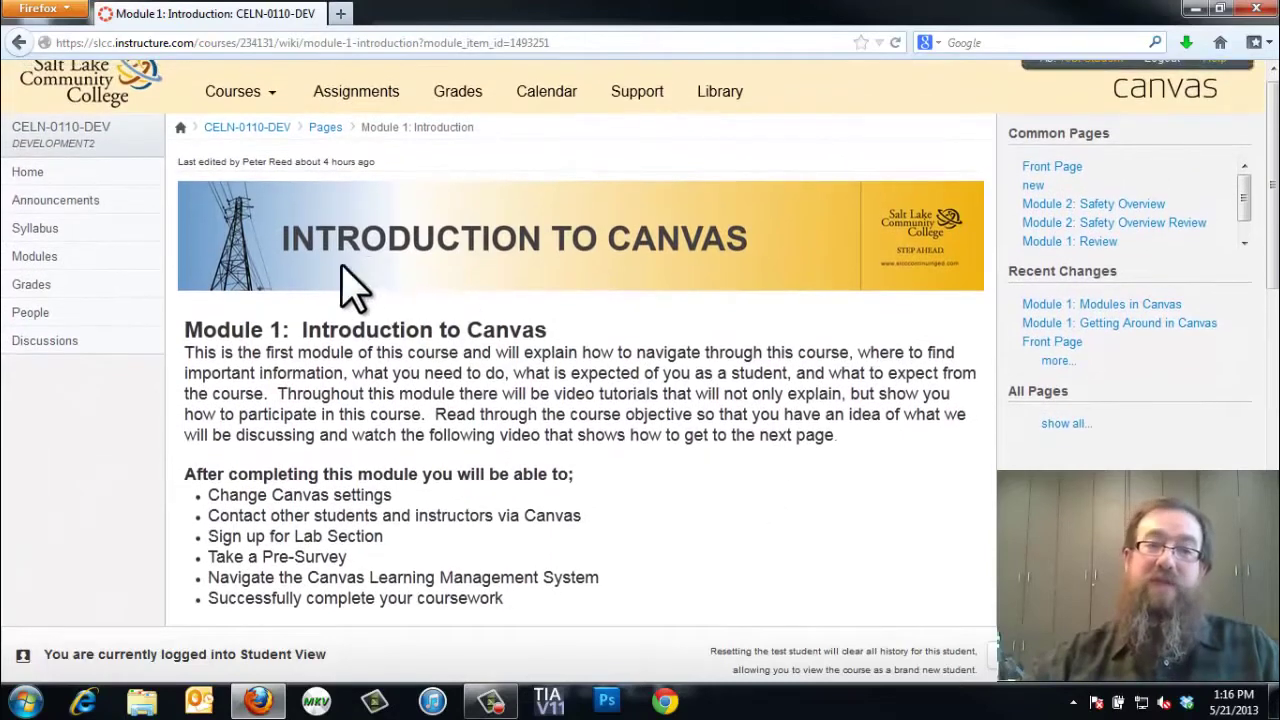
Go to the Course Modules list and scroll down to the Module 3 items.
left_click(50, 257)
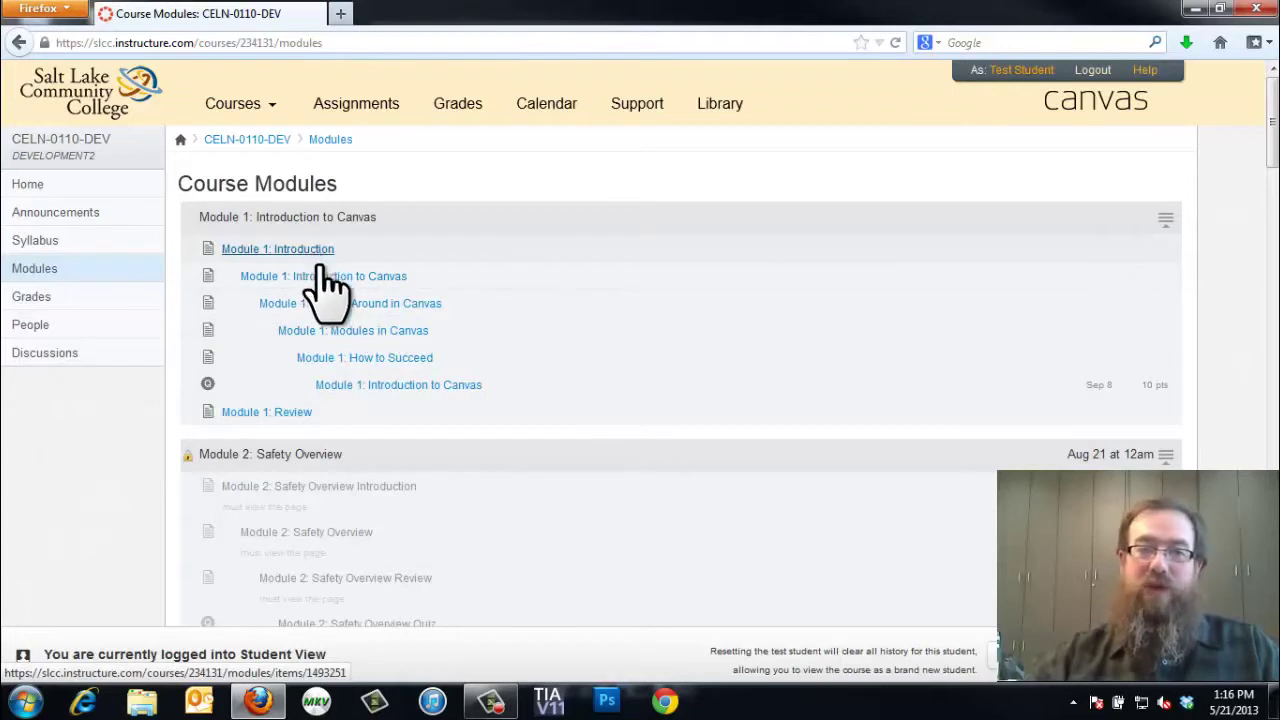
scroll(560, 340, "down", 6)
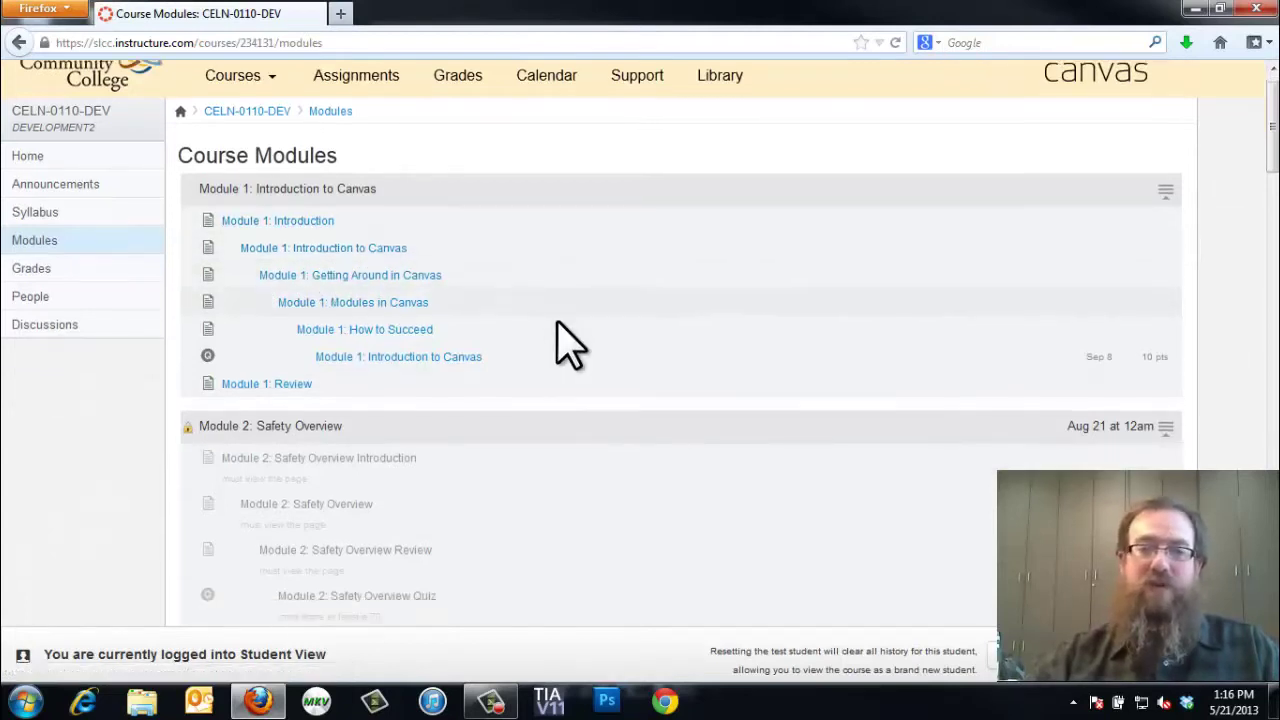
scroll(558, 330, "down", 3)
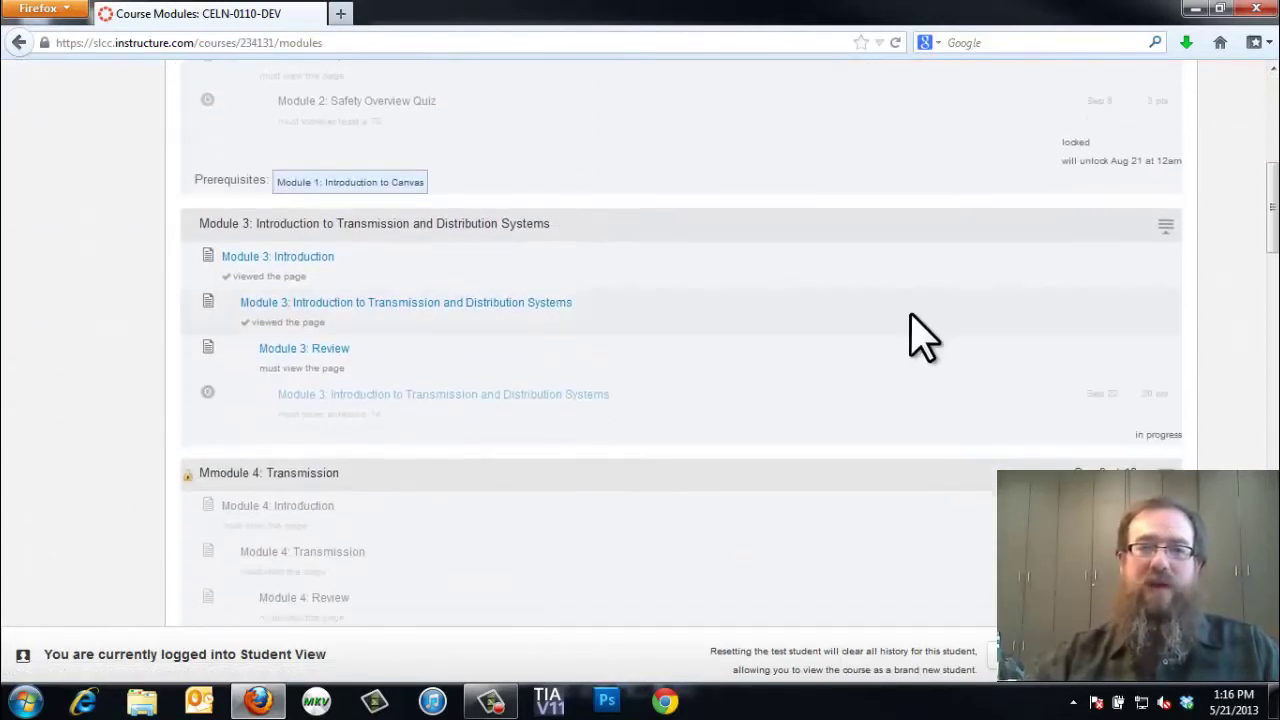
Open the Module 3: Introduction page and read it to the bottom.
left_click(310, 258)
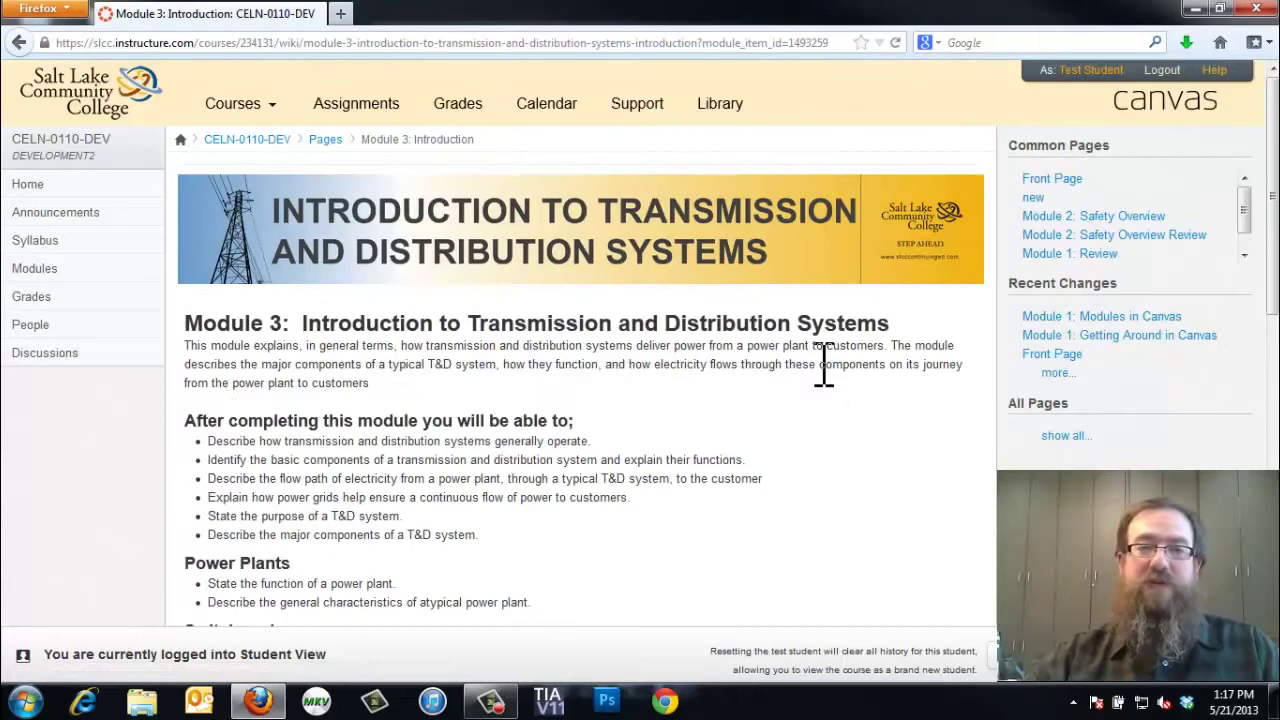
scroll(823, 363, "down", 1)
scroll(826, 380, "down", 3)
scroll(829, 386, "down", 2)
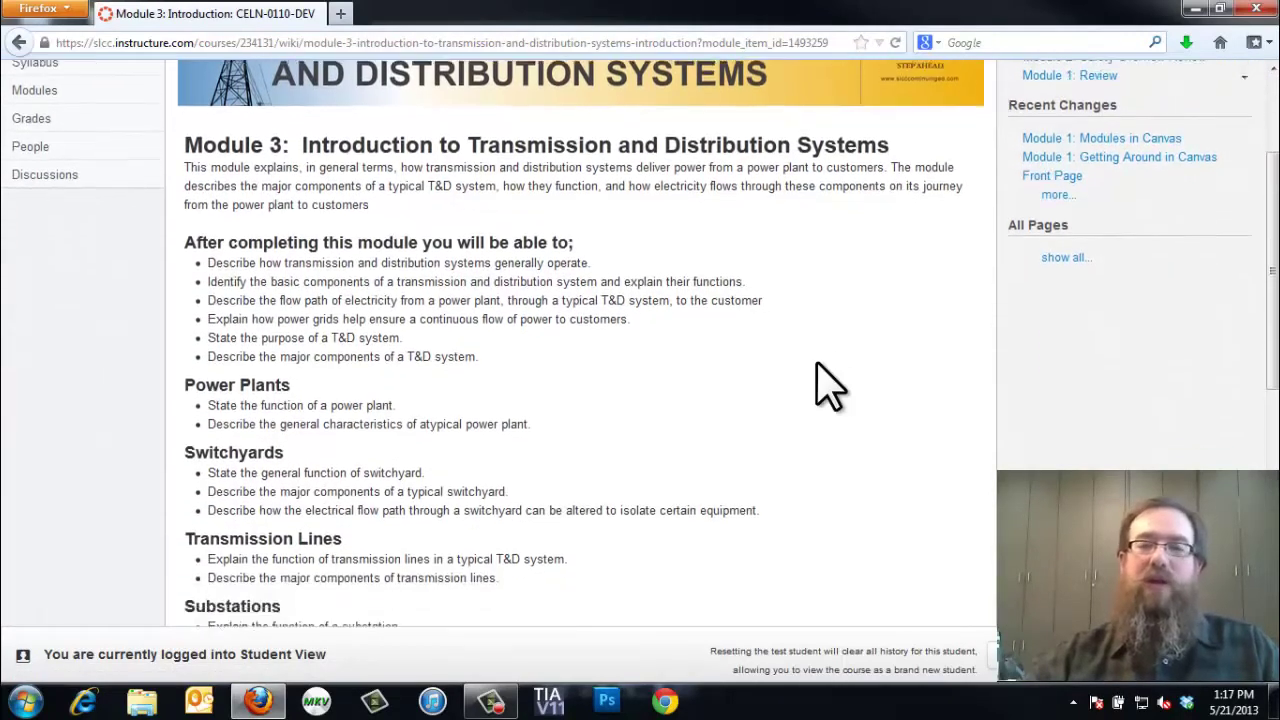
scroll(829, 386, "down", 5)
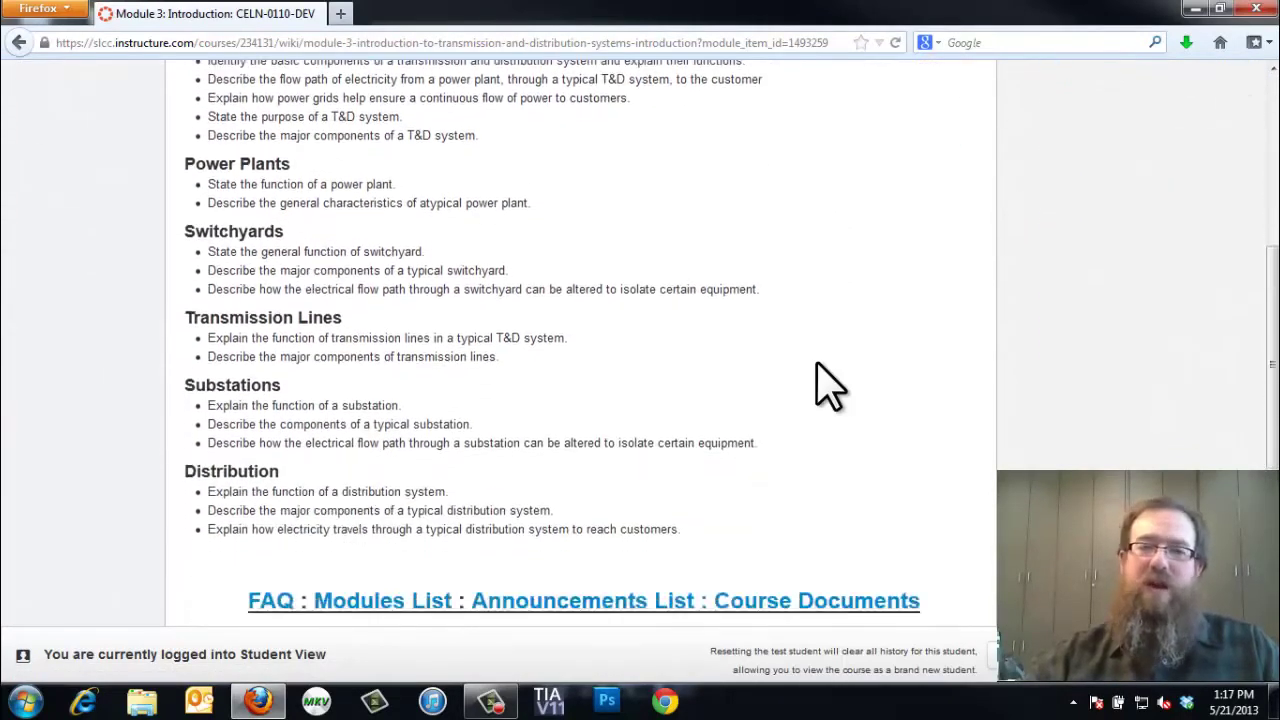
scroll(829, 386, "down", 7)
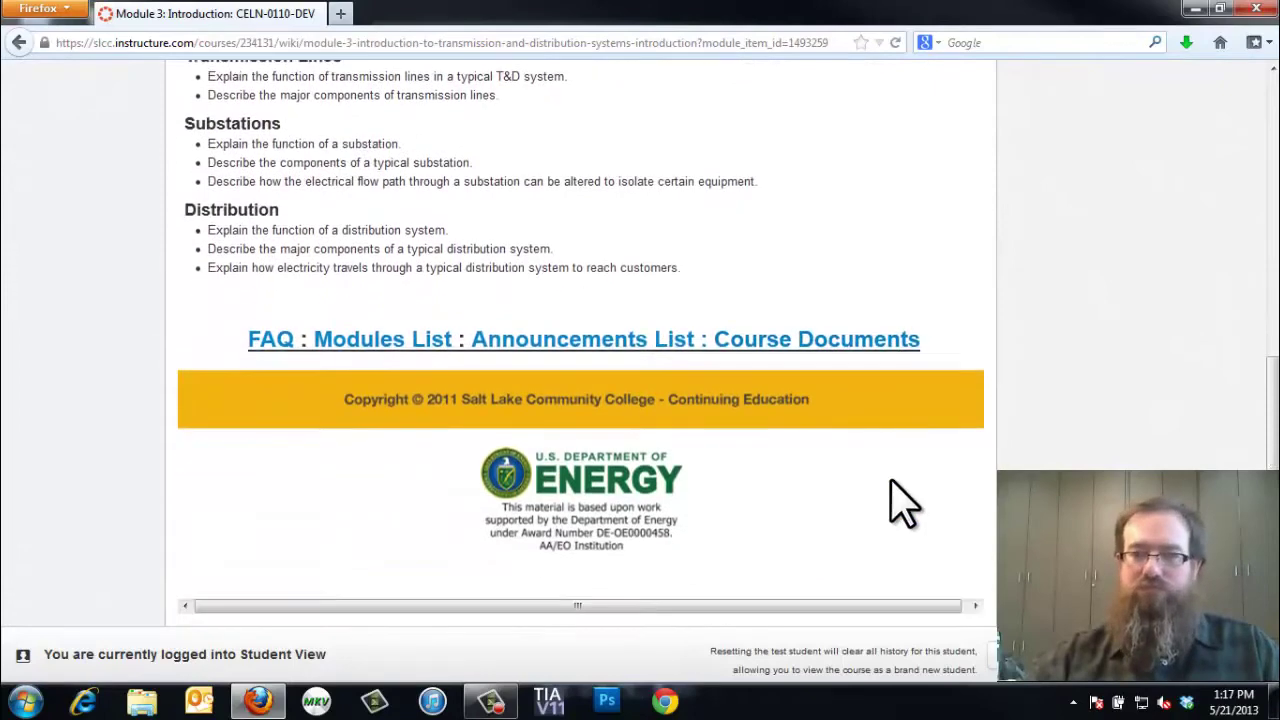
Continue to the Introduction to Transmission and Distribution Systems page and view its video and workbook link.
left_click(898, 530)
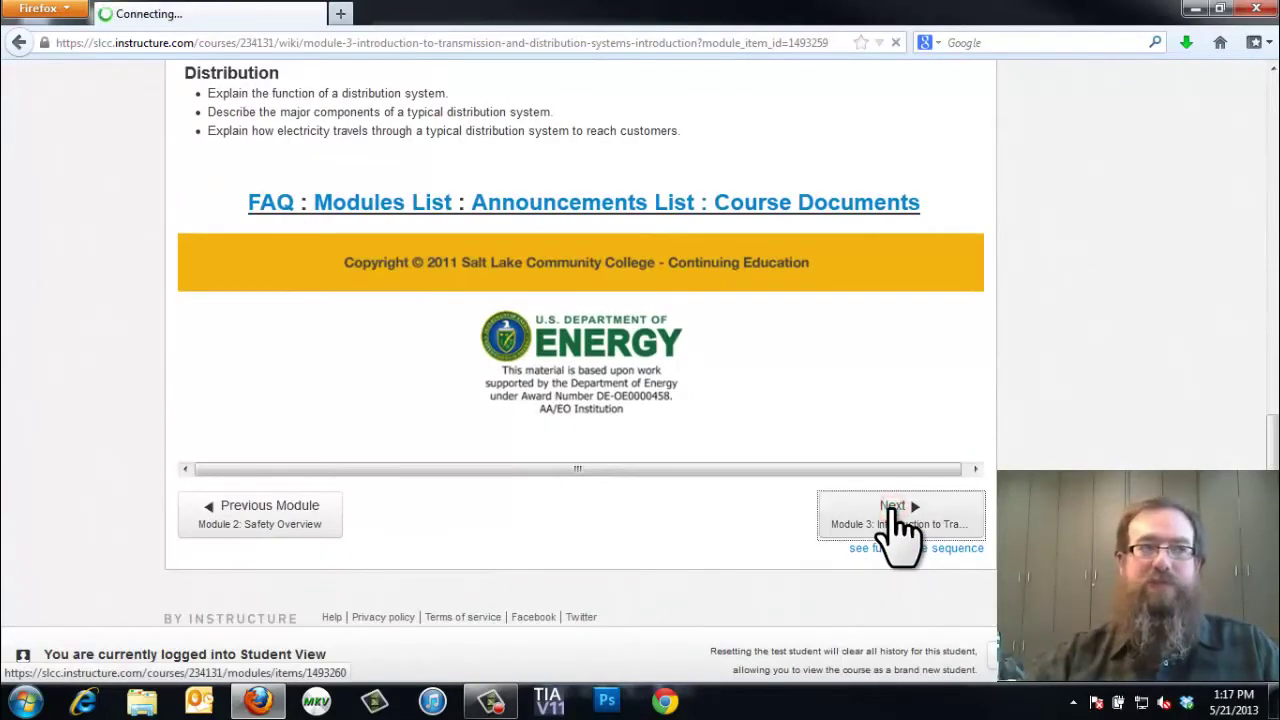
scroll(905, 350, "down", 2)
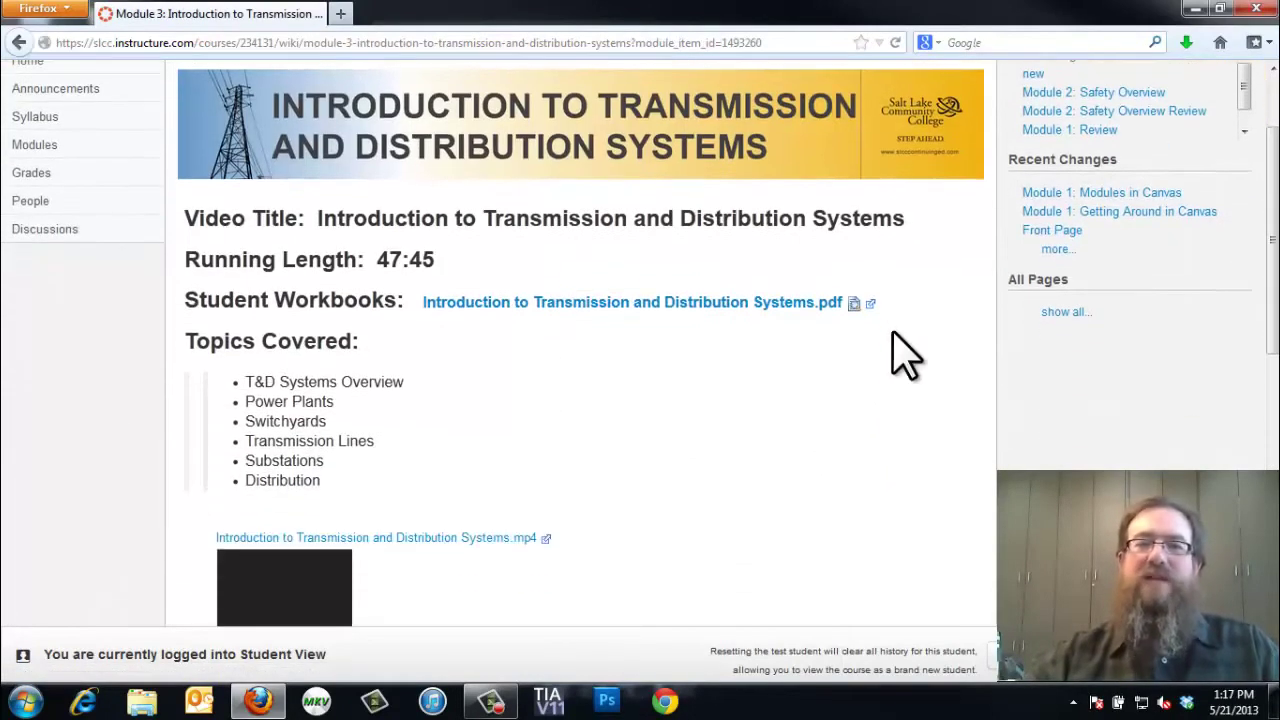
scroll(893, 334, "down", 2)
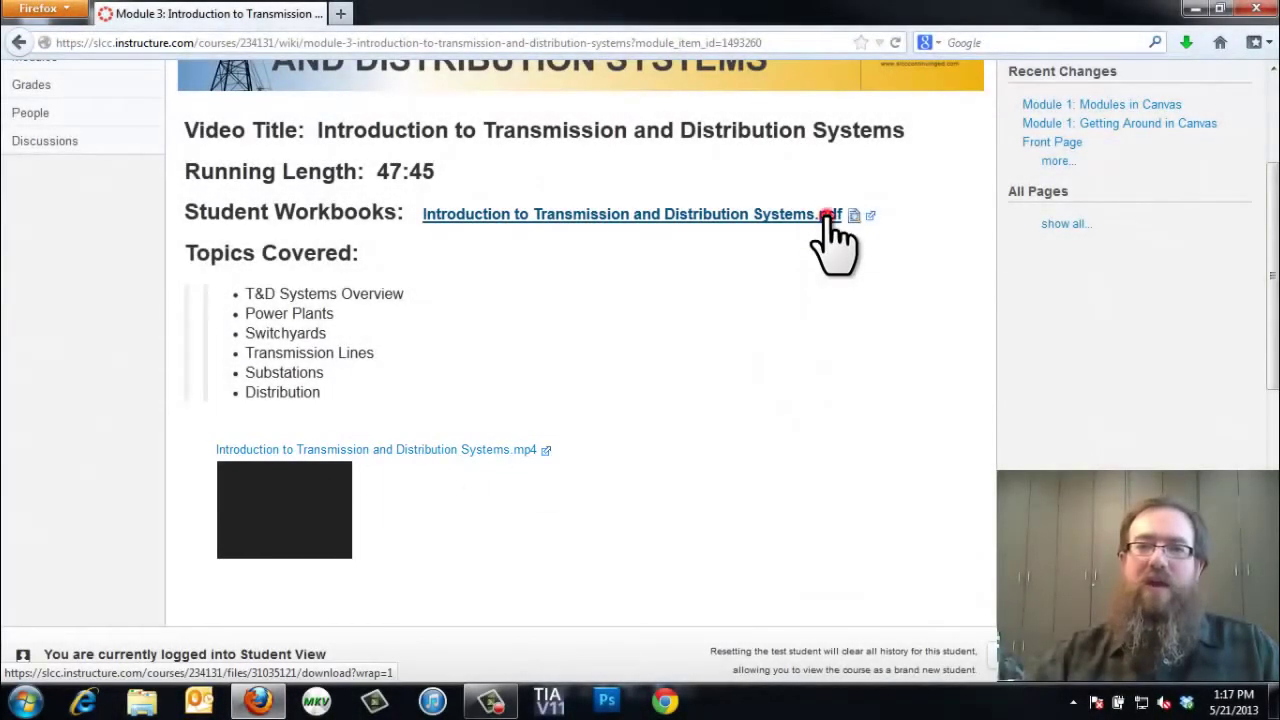
Open the student workbook PDF in Adobe Acrobat Pro at 100% zoom.
left_click(826, 225)
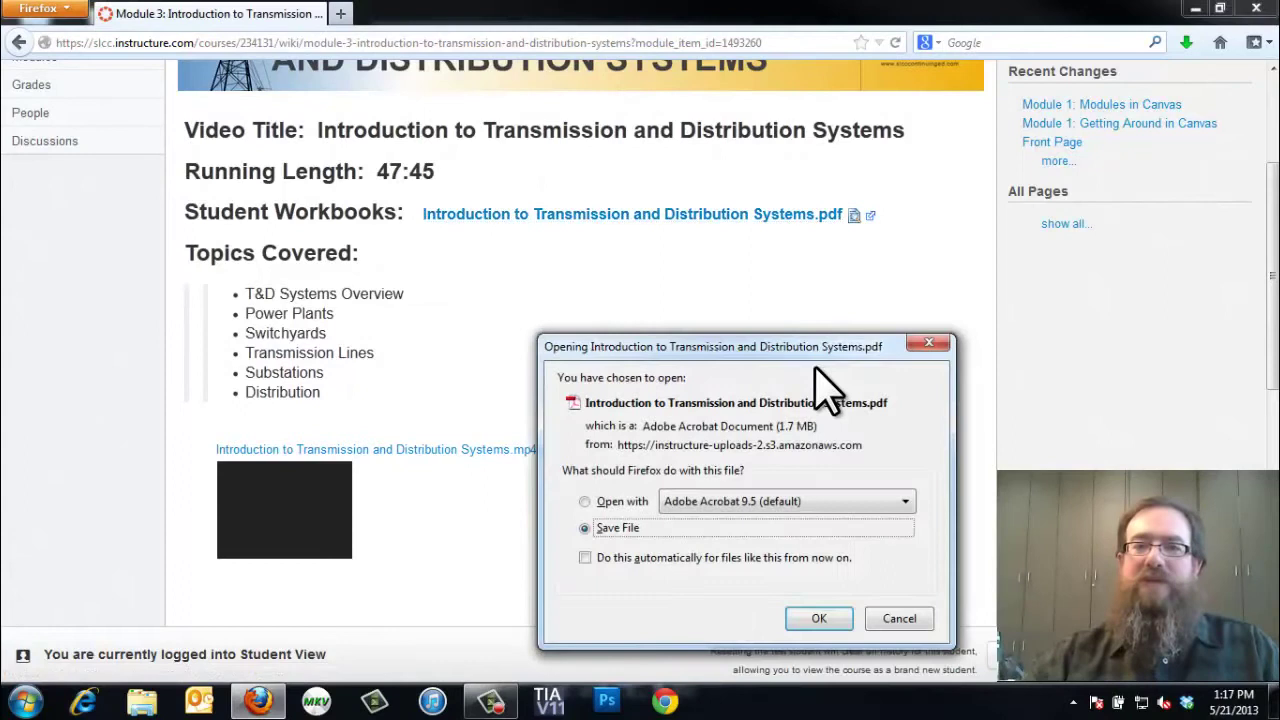
left_click(587, 503)
left_click(819, 620)
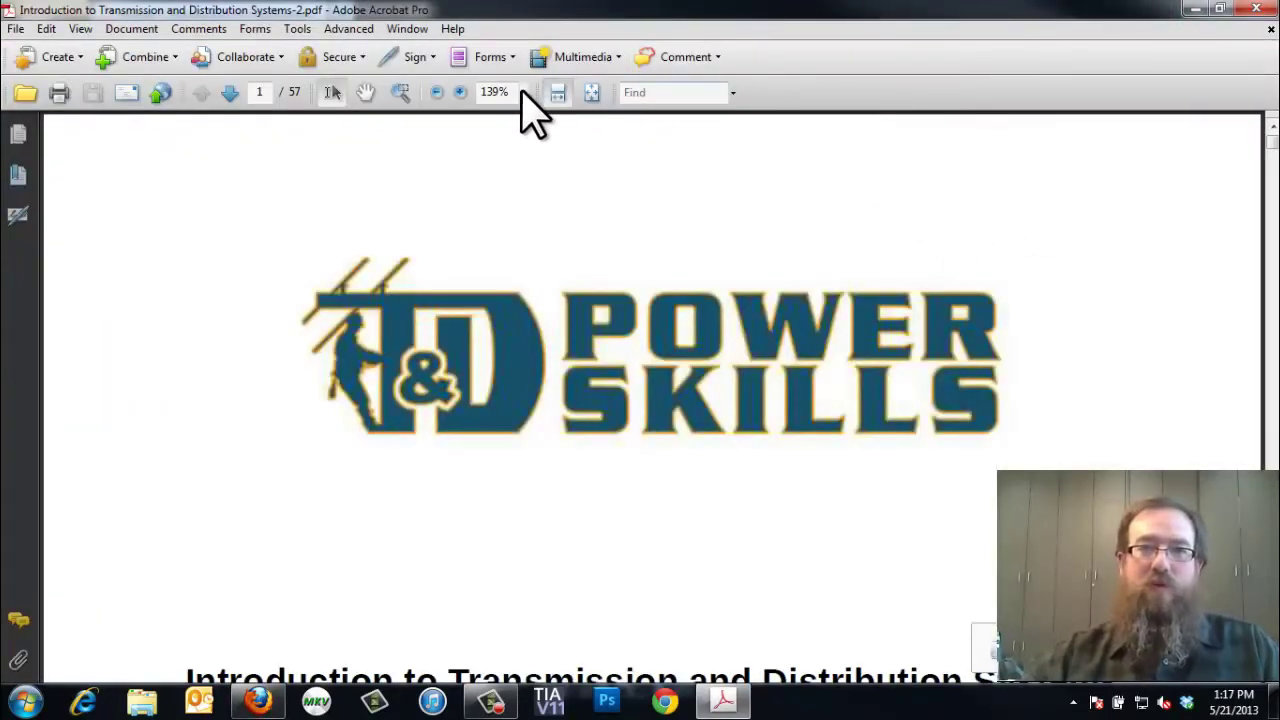
left_click(522, 92)
left_click(508, 201)
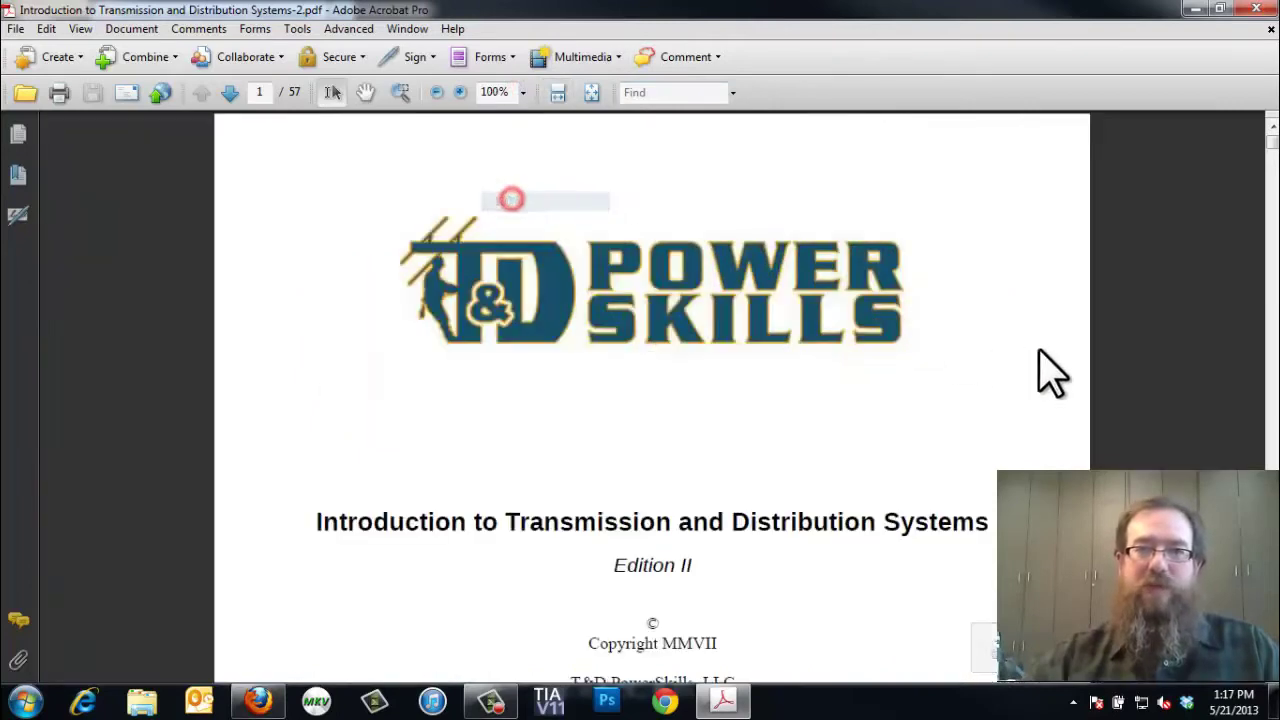
Select the workbook's recommended steps 1–9 on the FPR checklist page.
scroll(1050, 378, "down", 10)
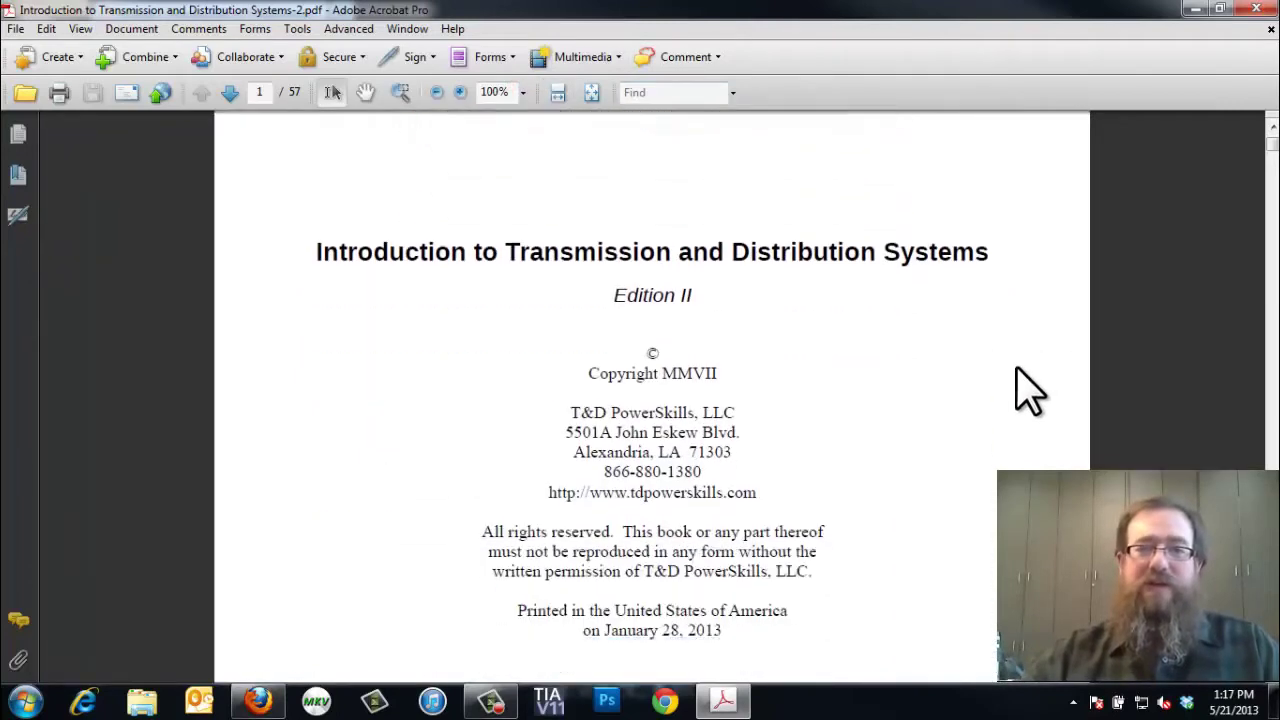
scroll(1028, 390, "down", 12)
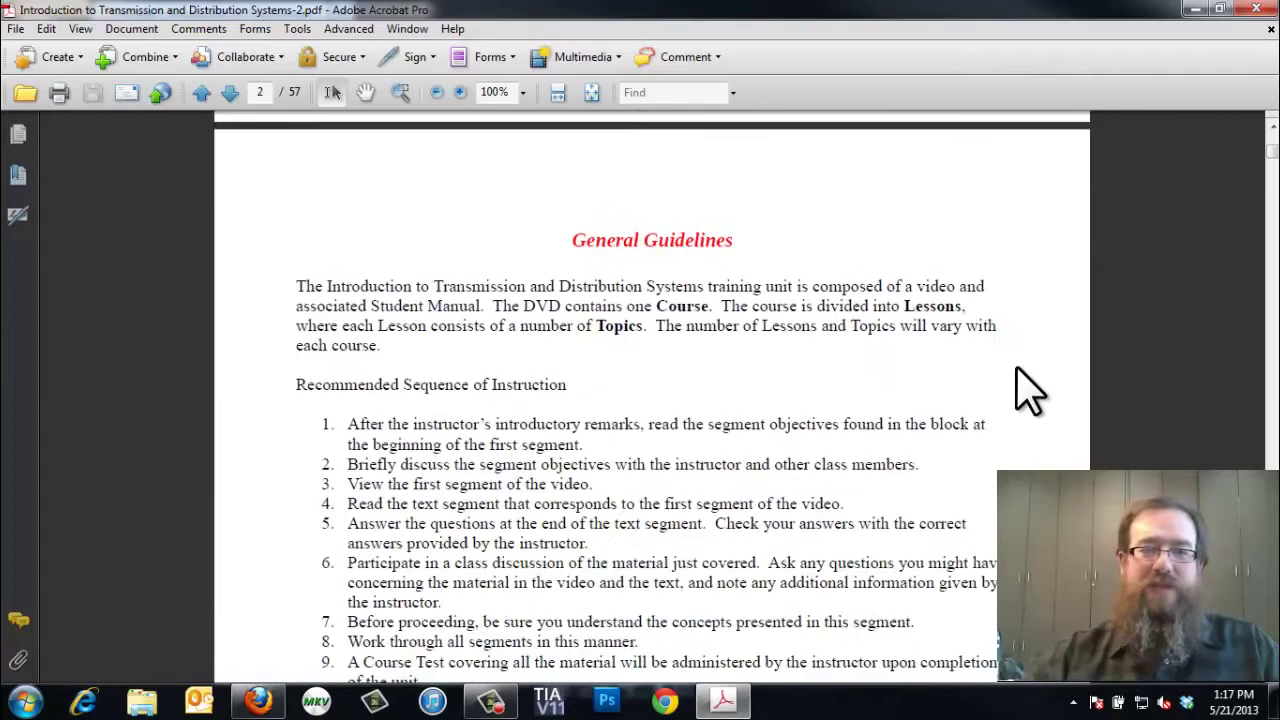
scroll(1020, 375, "up", 4)
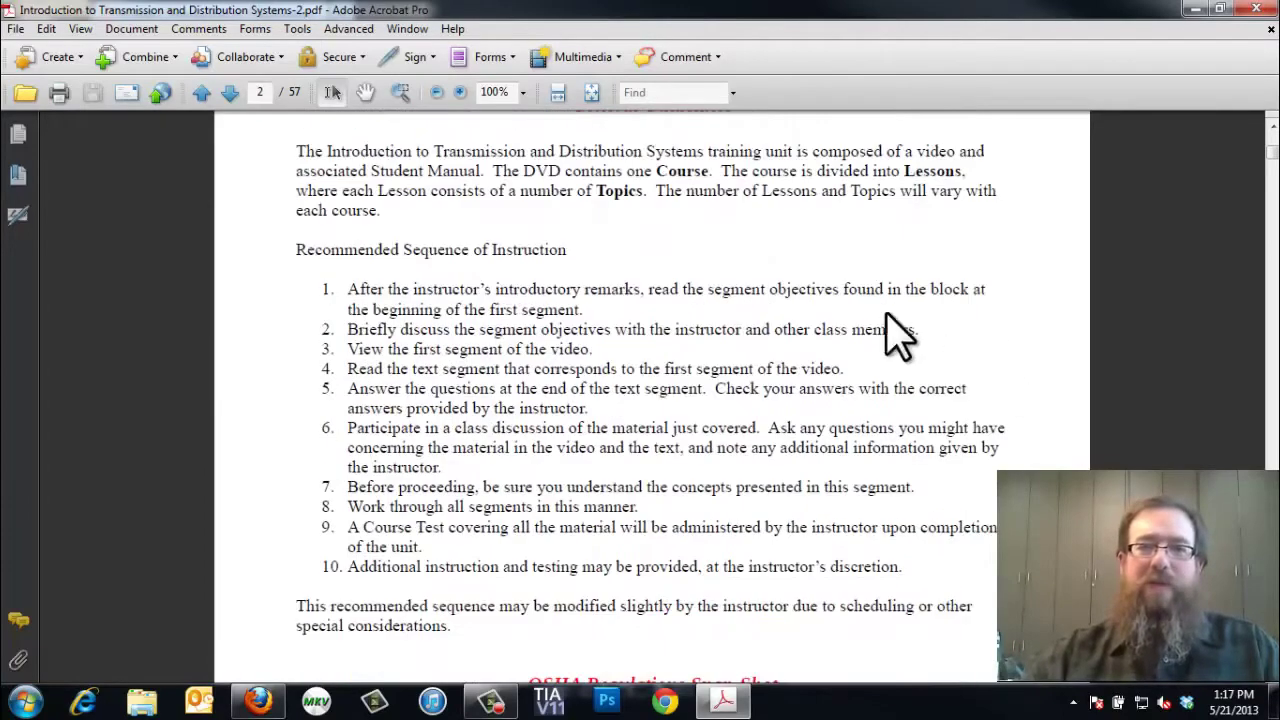
left_click_drag(354, 287, 983, 565)
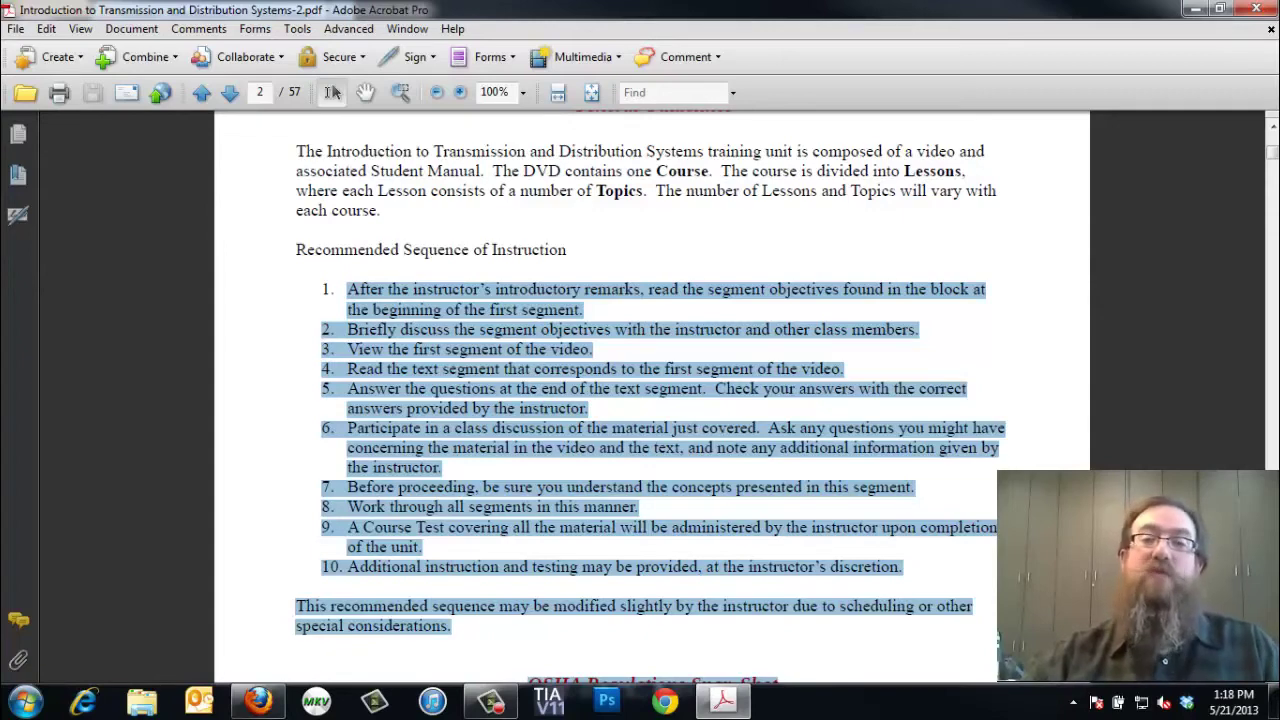
left_click(1042, 459)
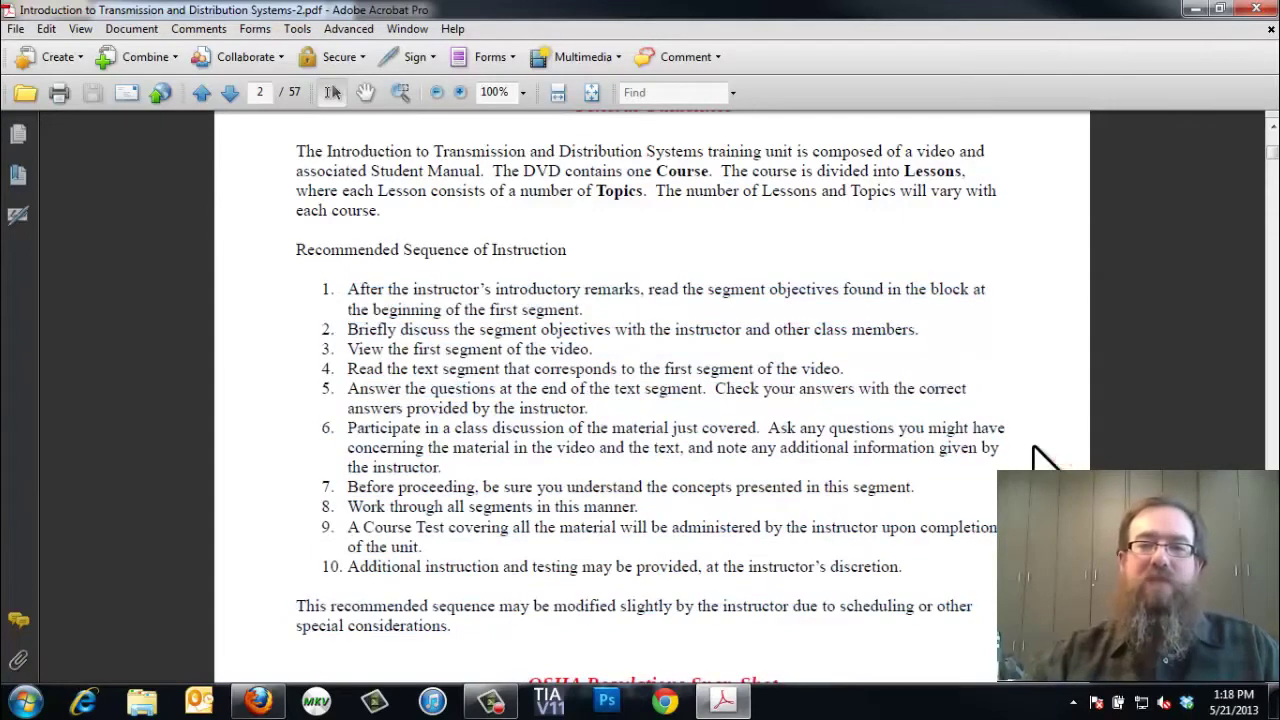
left_click_drag(352, 285, 973, 556)
Scroll down to the Table of Contents on page 5 of 57.
scroll(652, 400, "down", 10)
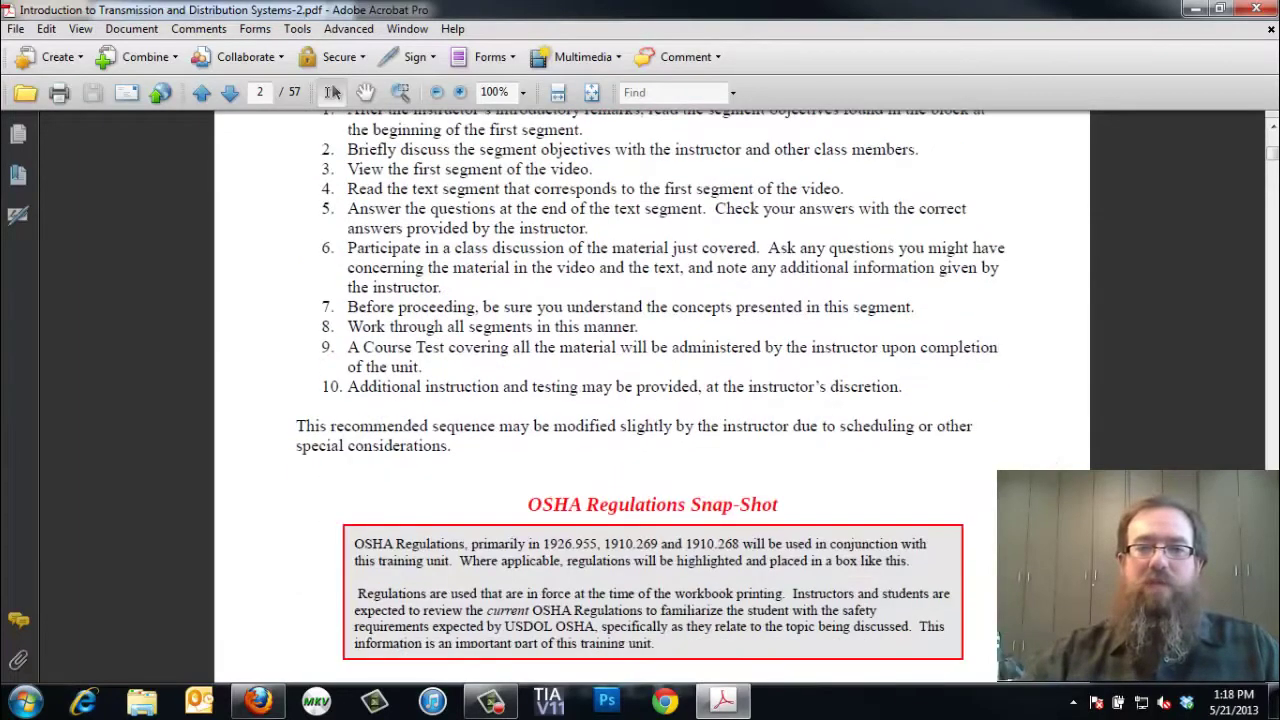
scroll(652, 400, "down", 15)
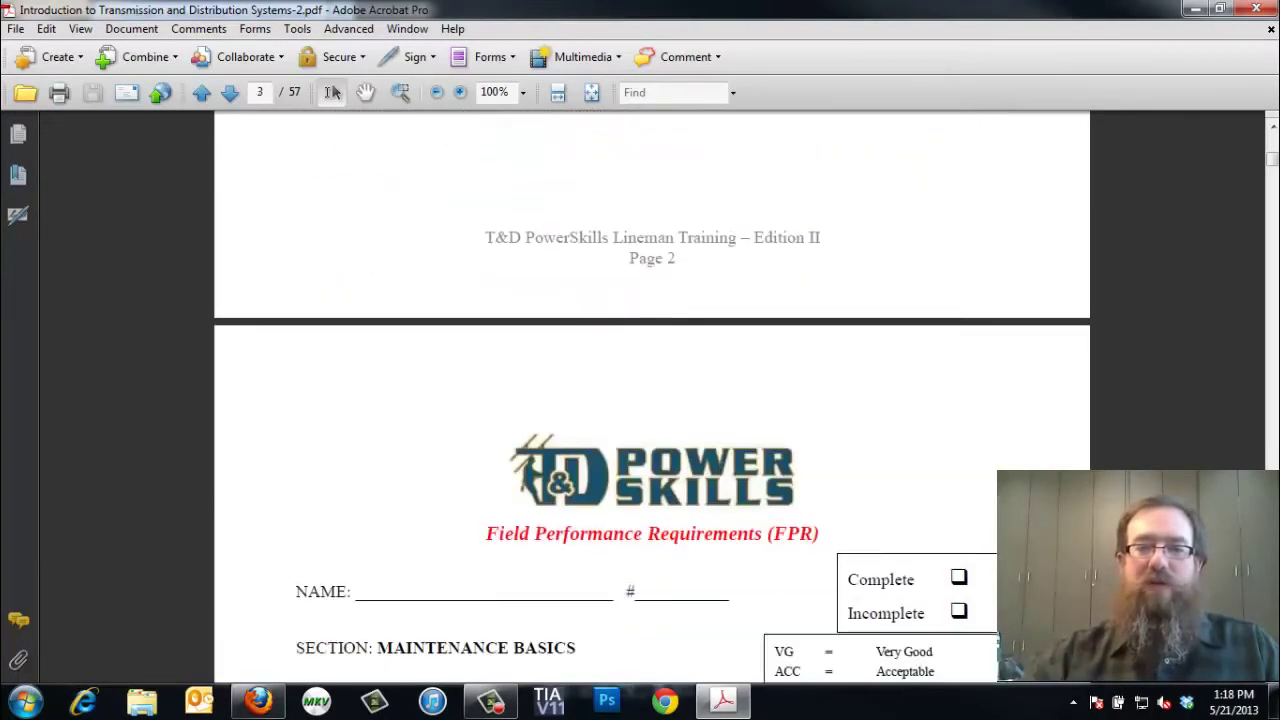
scroll(652, 400, "down", 20)
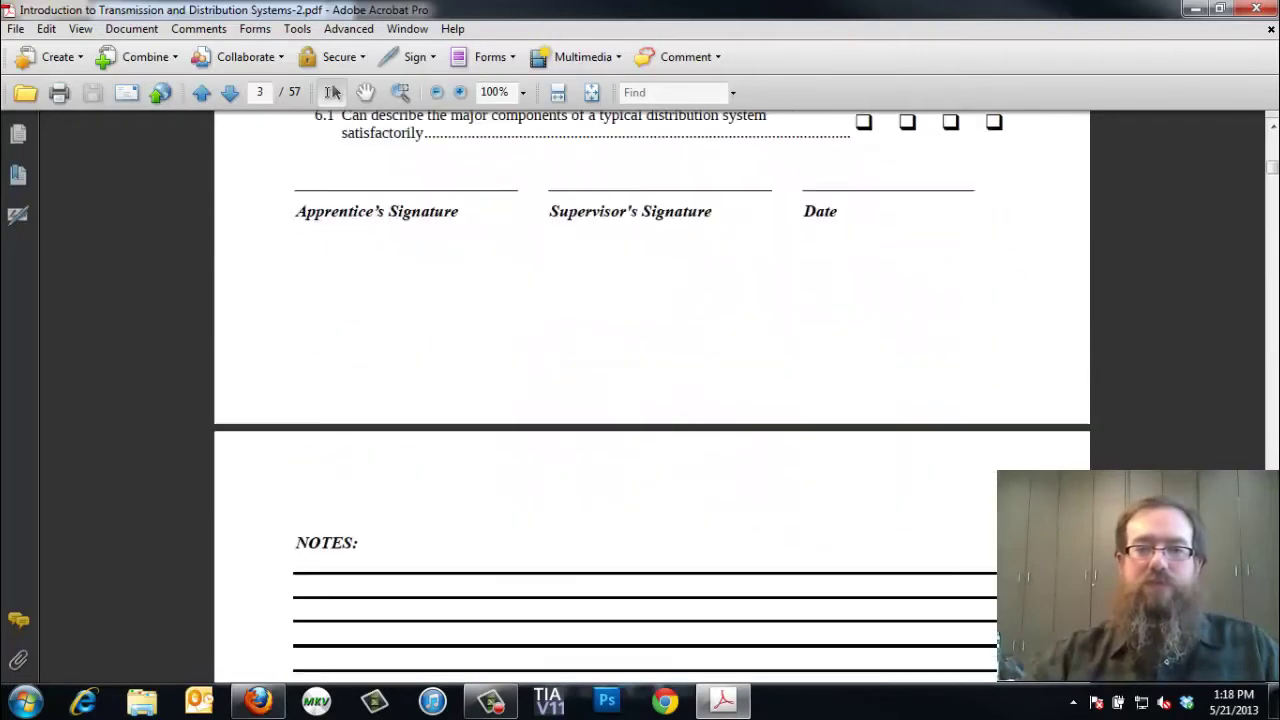
scroll(652, 400, "down", 15)
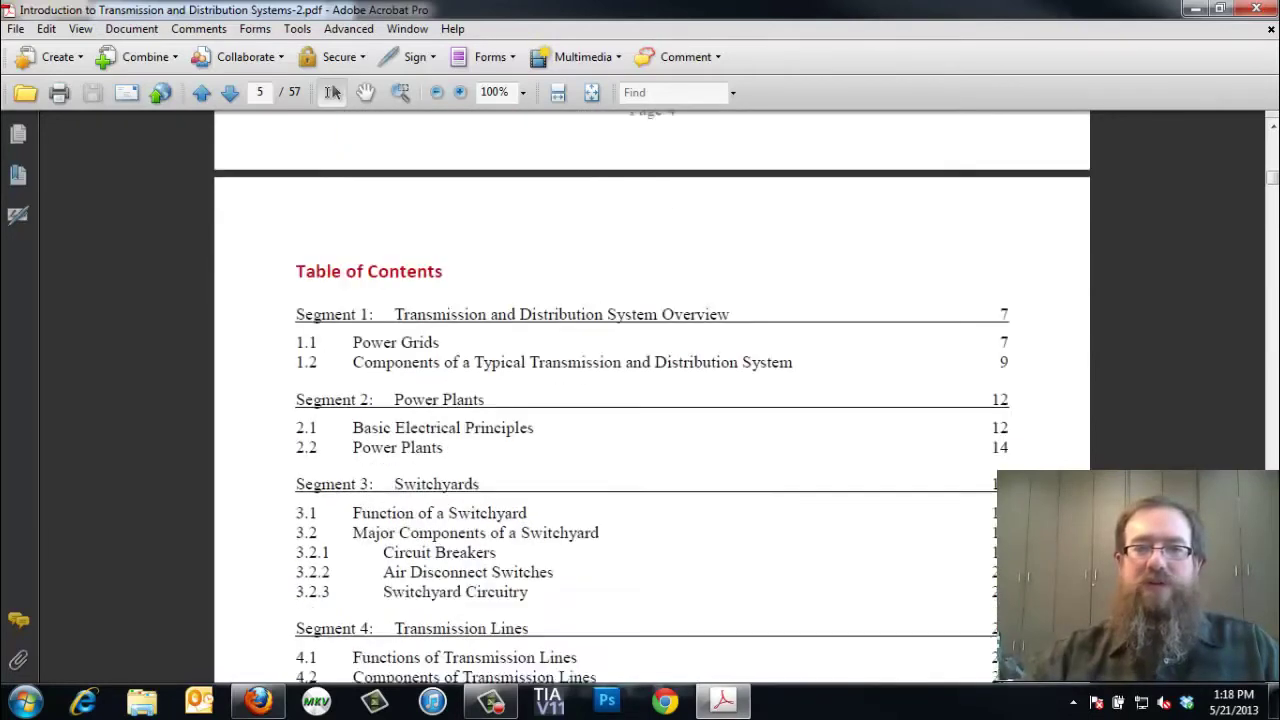
scroll(652, 400, "down", 1)
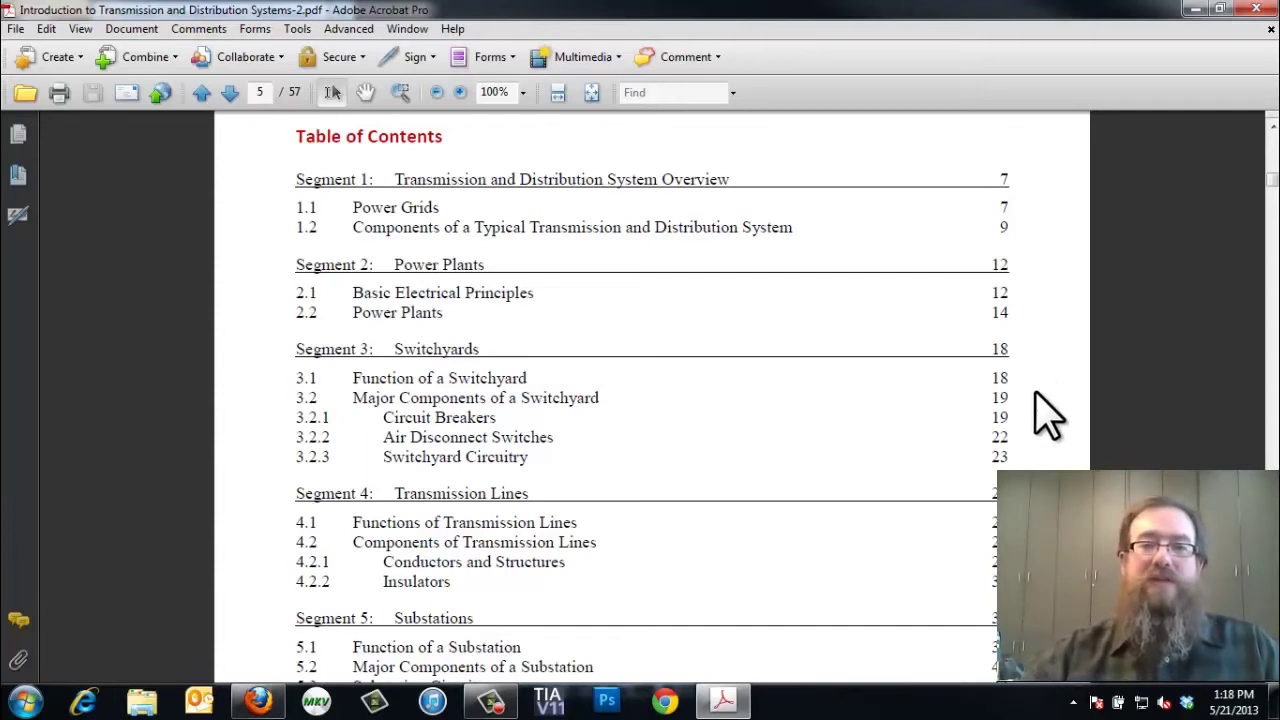
Return to the Canvas Module 3 page, load the embedded video, and start playback.
left_click(258, 701)
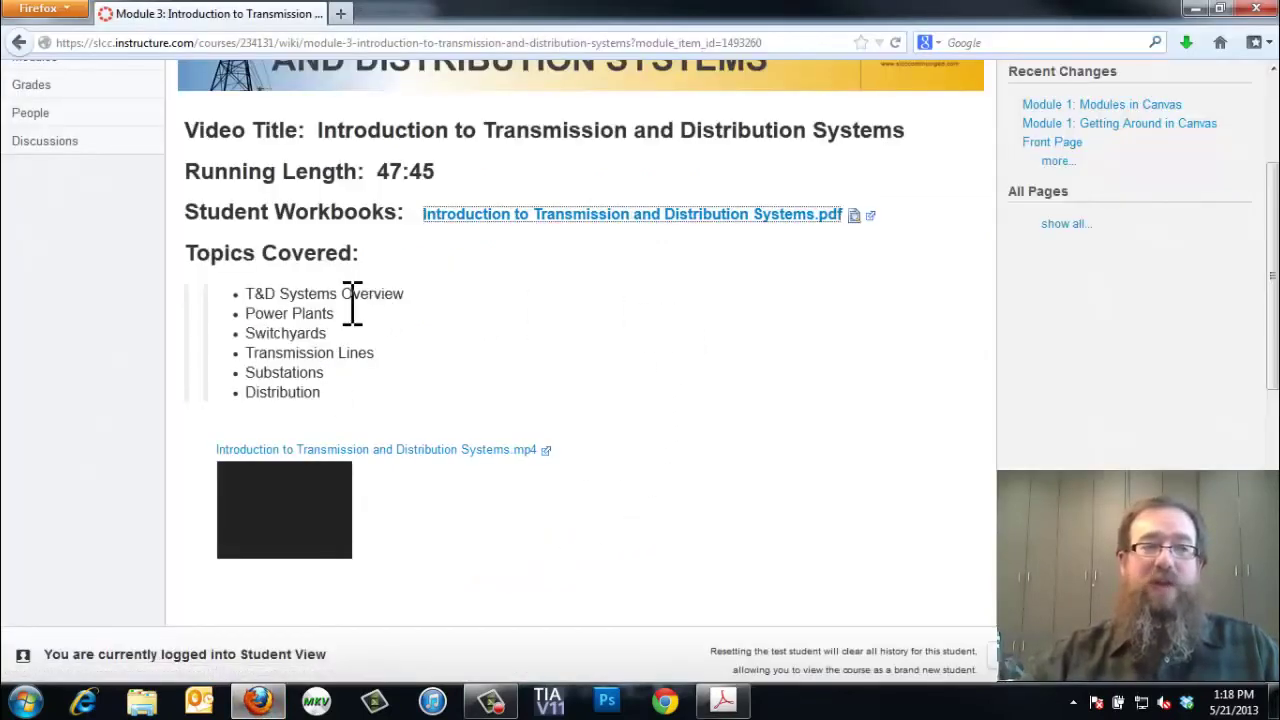
left_click(290, 515)
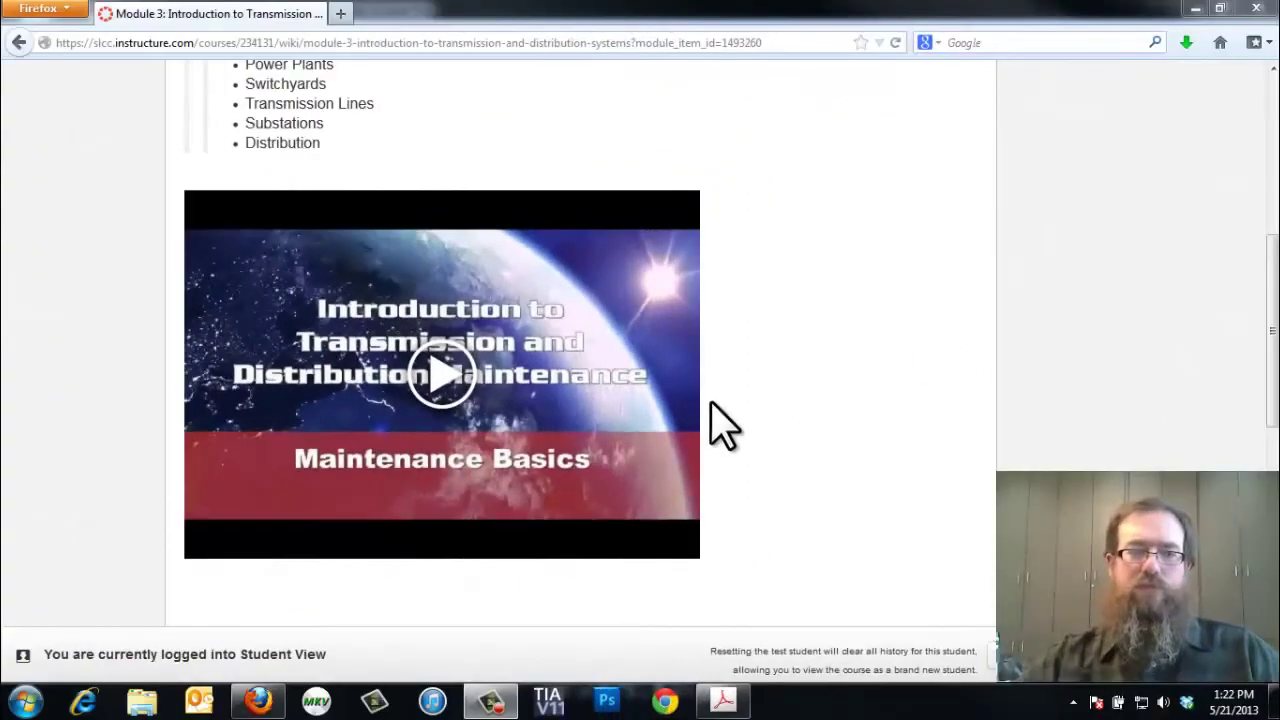
left_click(449, 394)
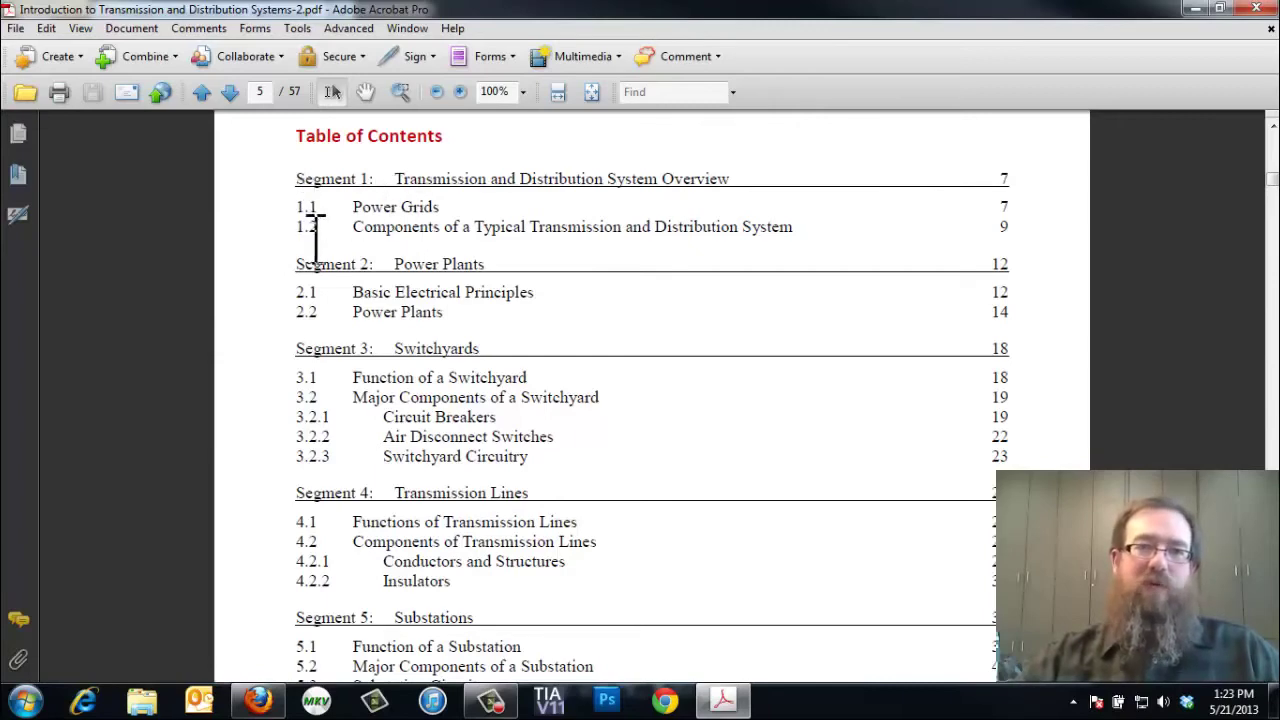
Scroll through Segment 1 and its Section Quiz down to Segment 2 on page 12.
scroll(794, 380, "down", 15)
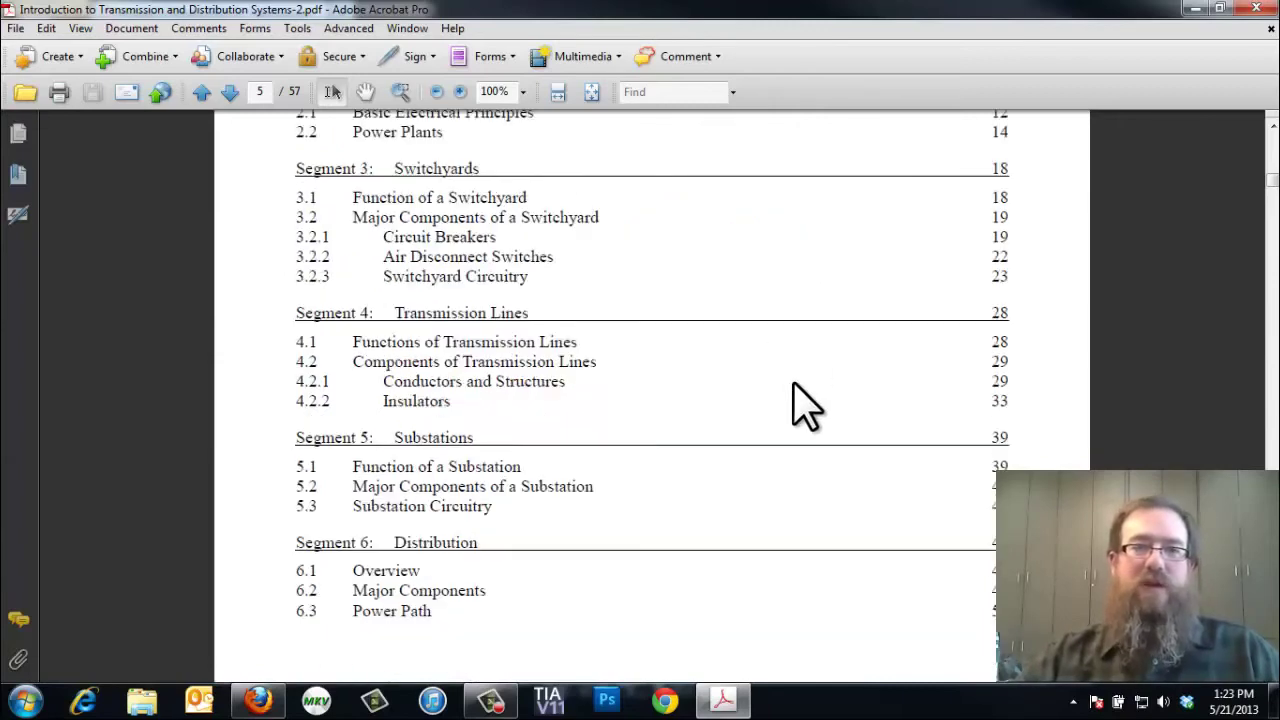
scroll(794, 380, "down", 20)
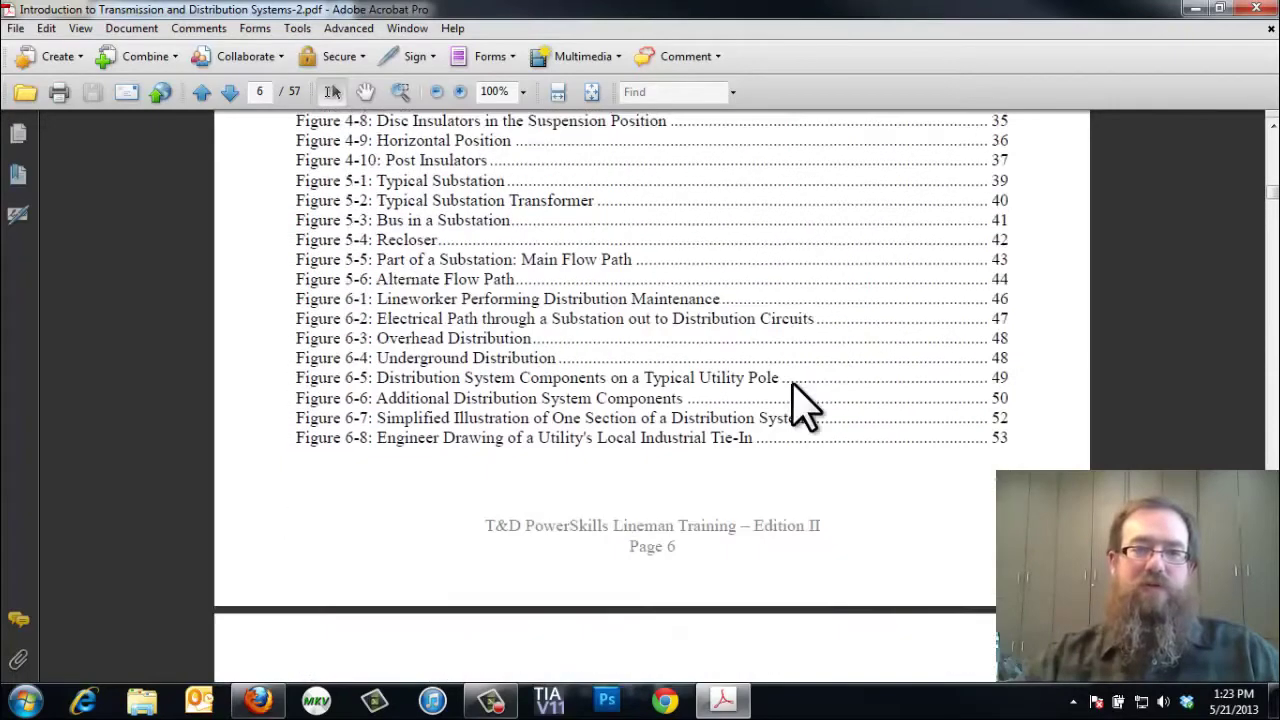
scroll(780, 360, "up", 2)
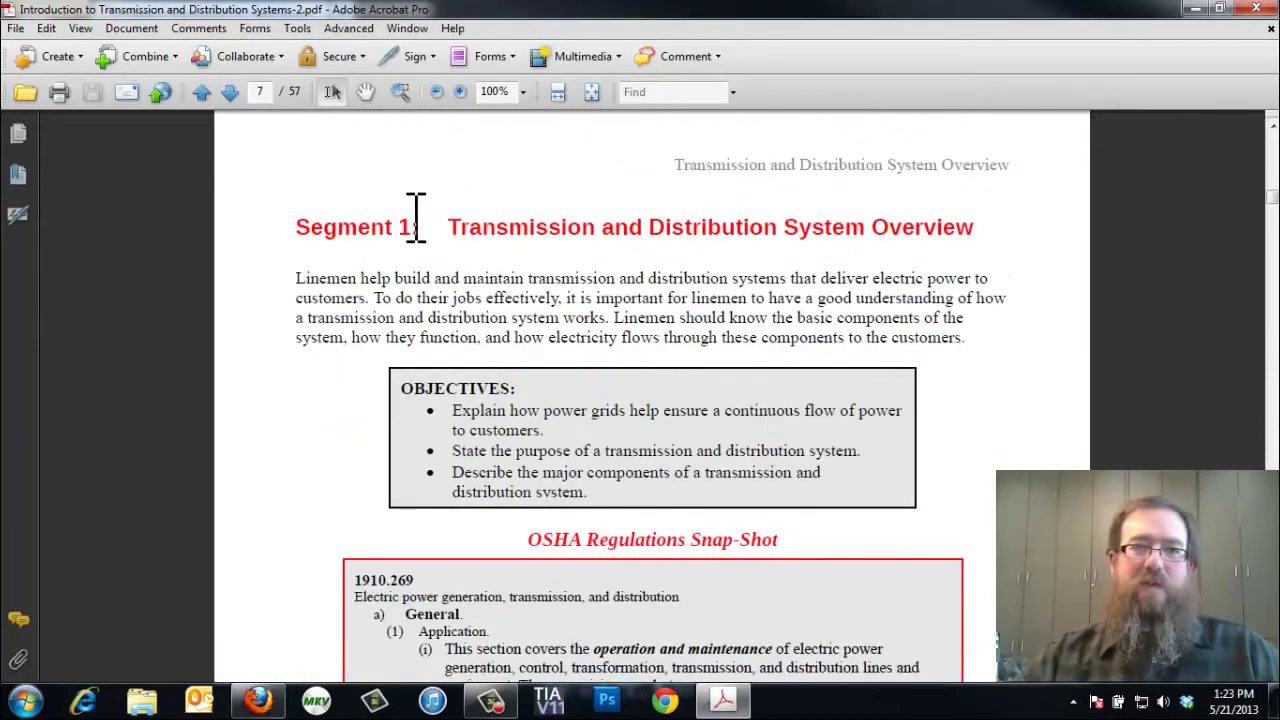
scroll(966, 354, "down", 6)
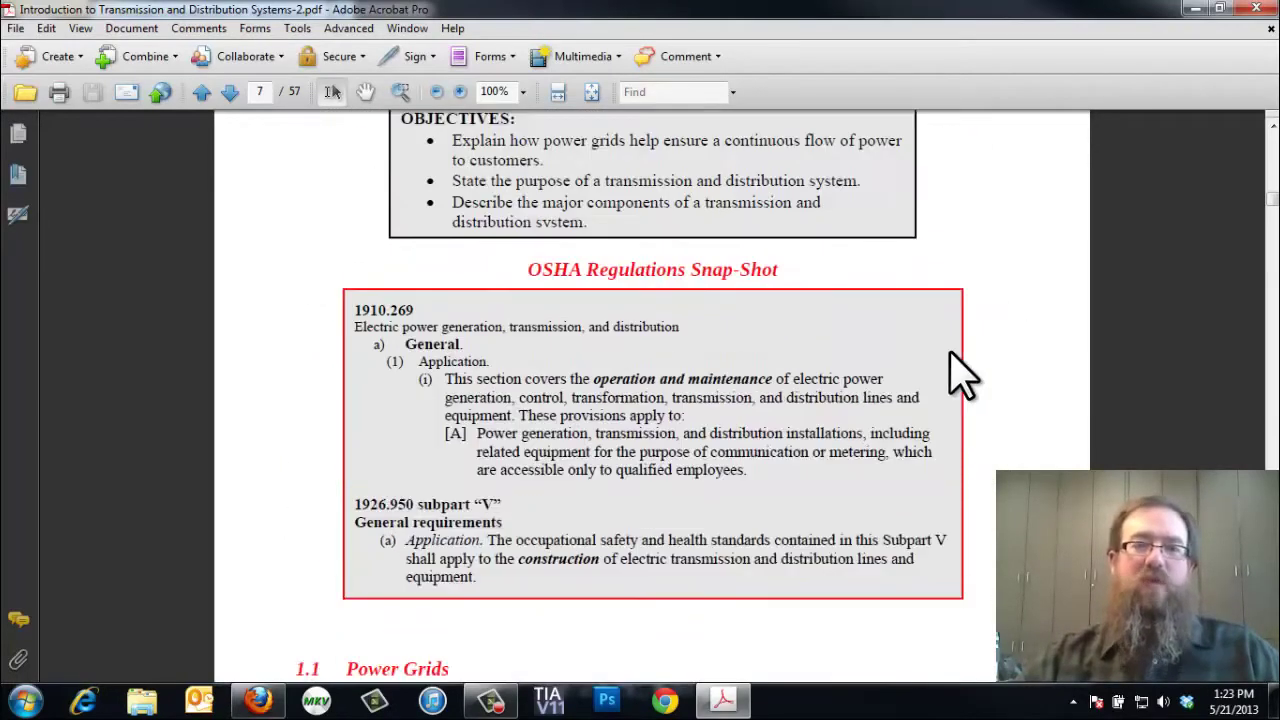
scroll(960, 375, "down", 20)
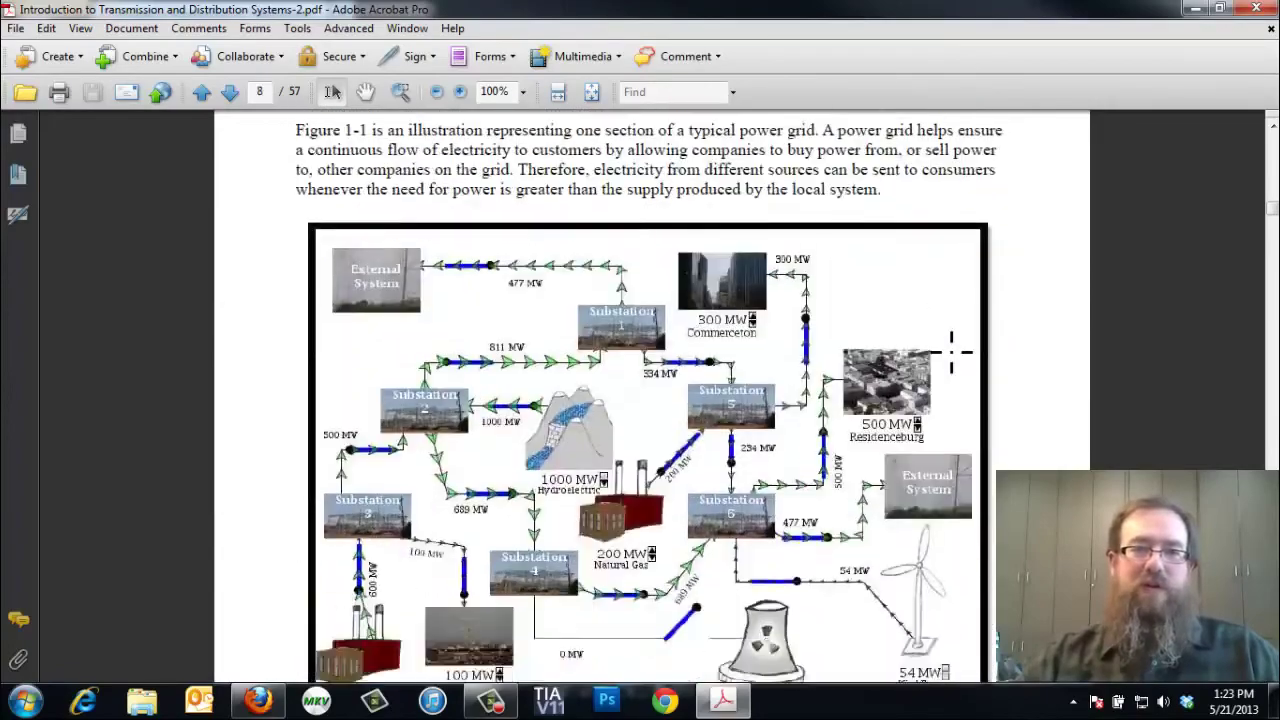
scroll(955, 360, "down", 20)
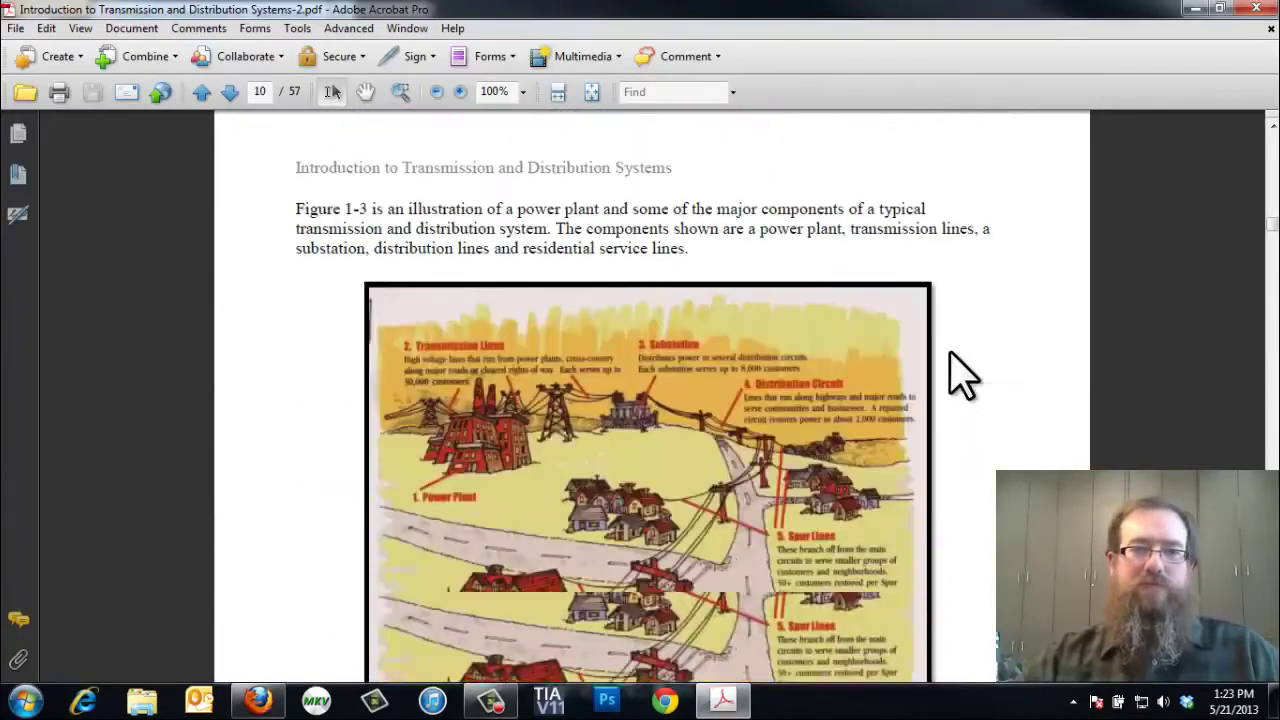
scroll(960, 375, "down", 20)
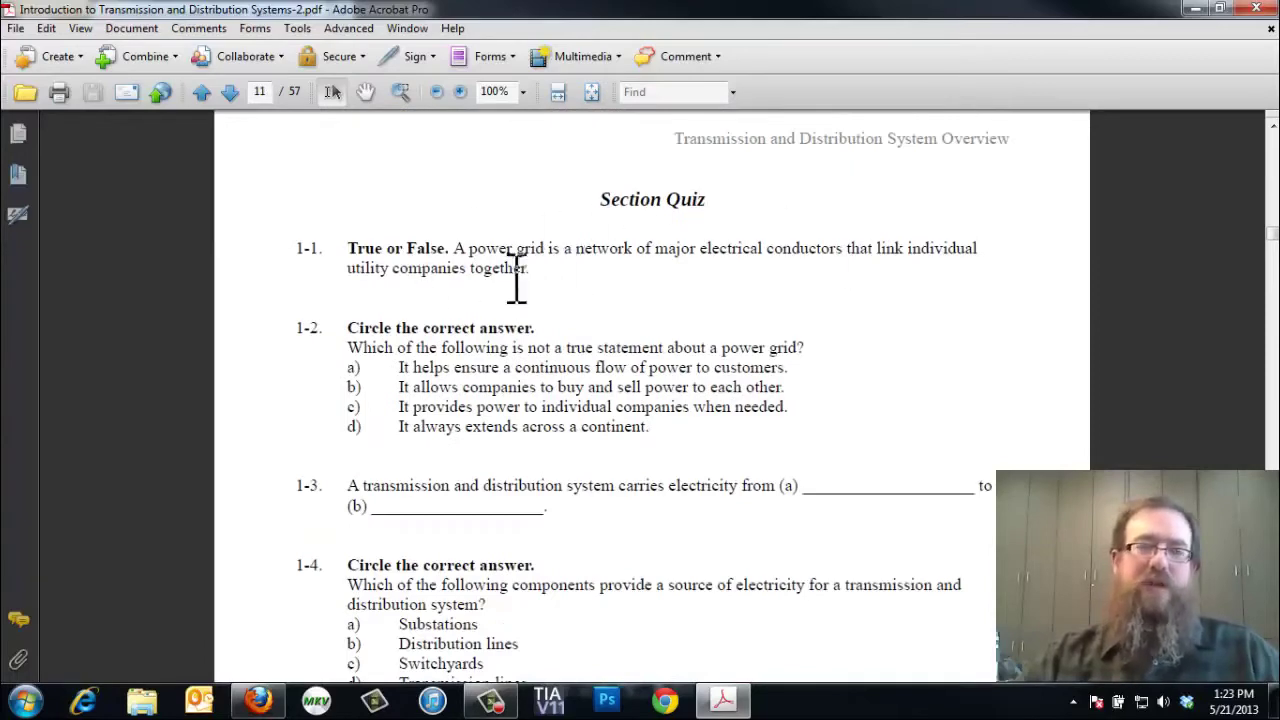
scroll(923, 341, "down", 10)
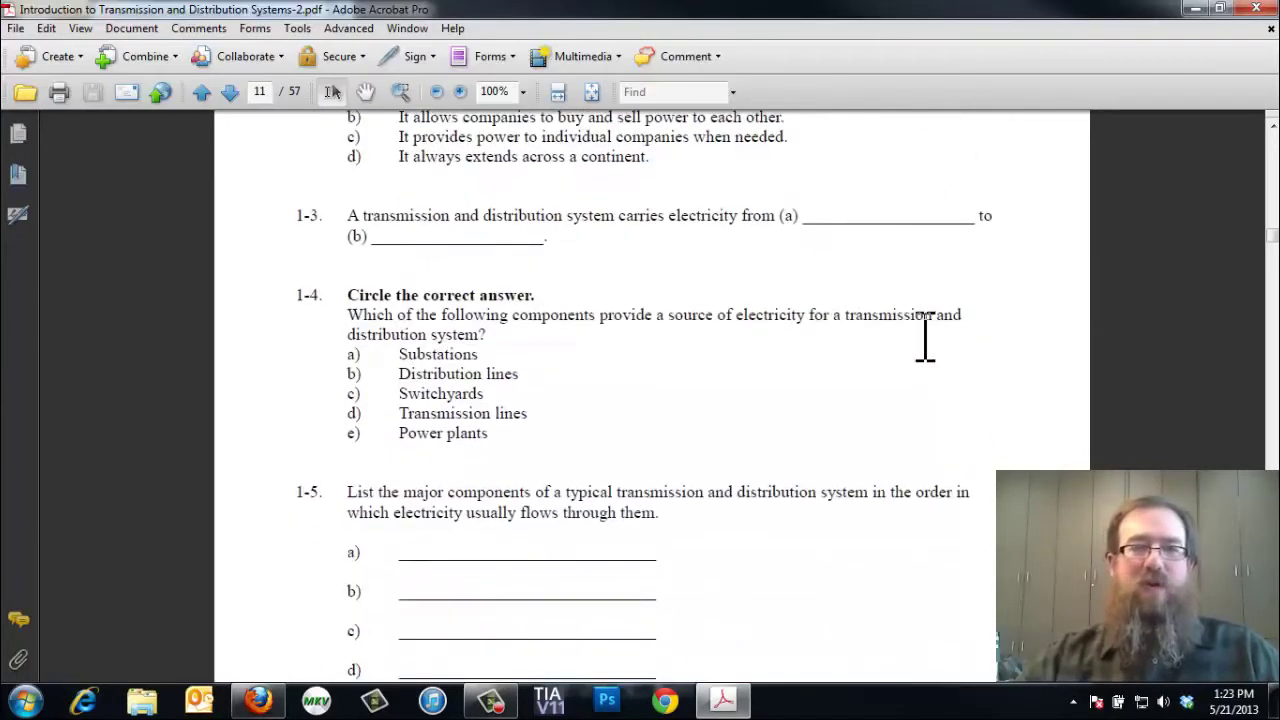
scroll(923, 341, "down", 8)
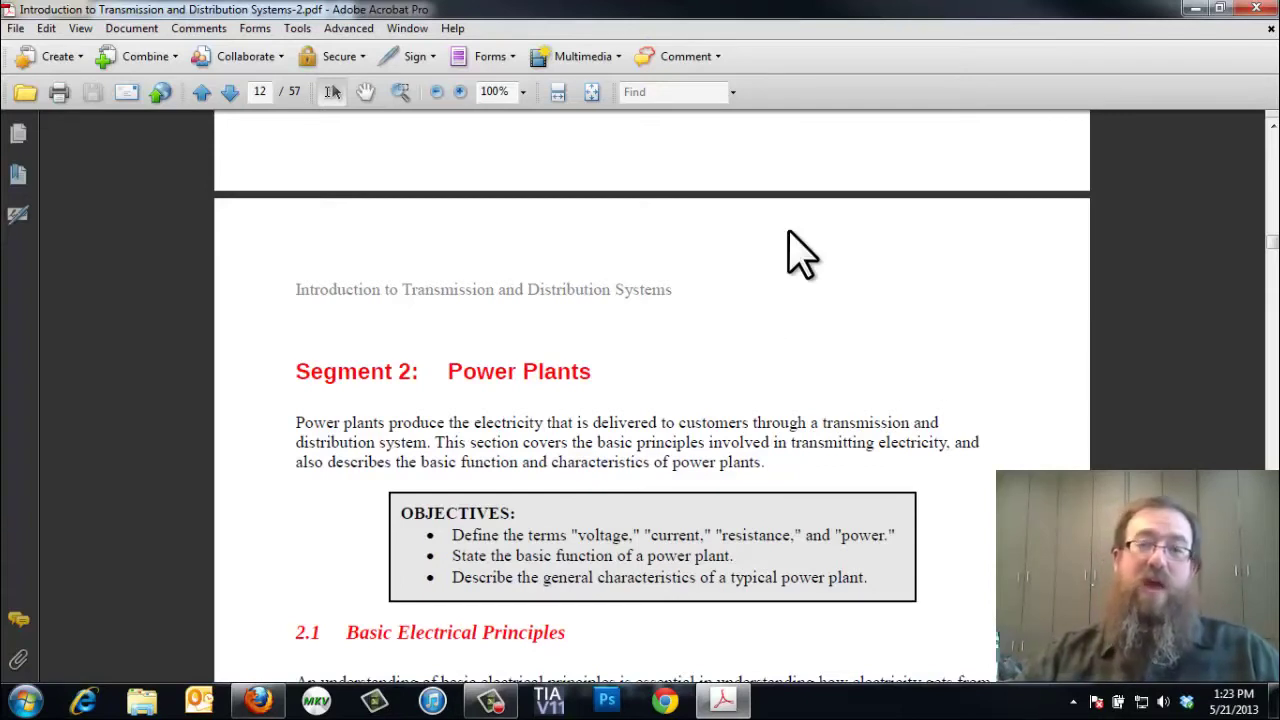
scroll(837, 323, "down", 3)
scroll(970, 434, "down", 2)
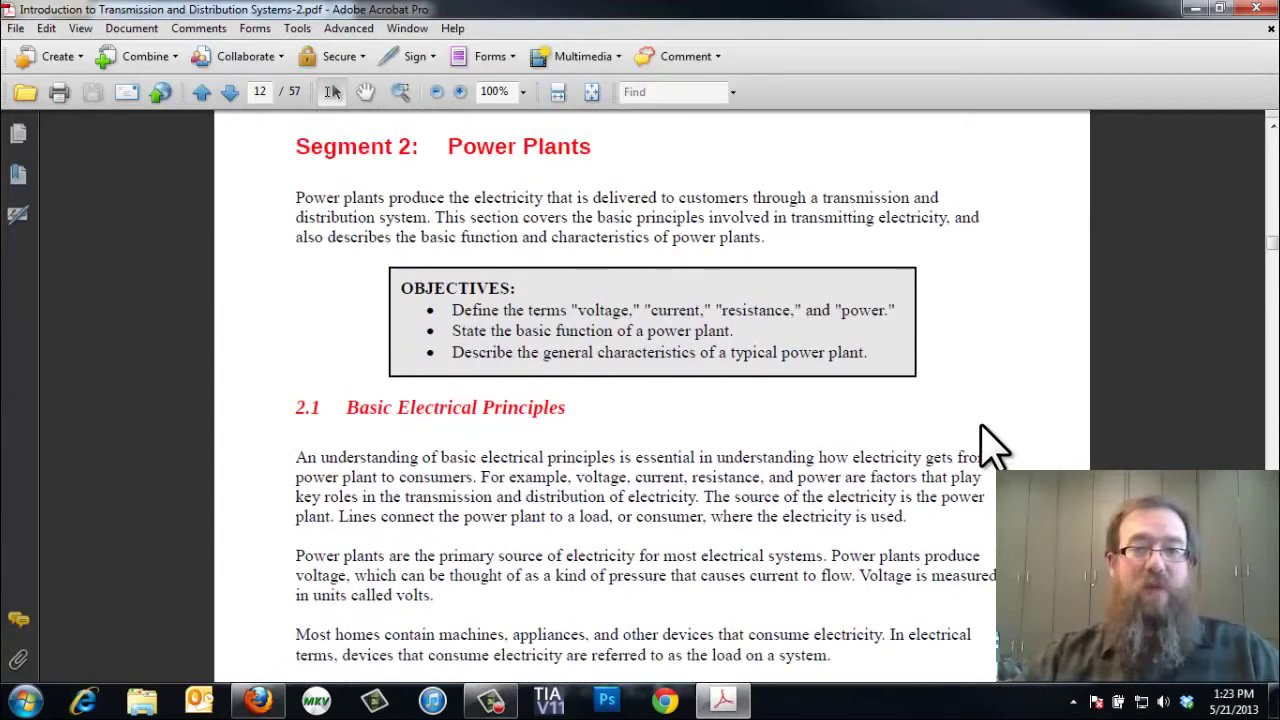
Scroll back up to Figure 1-3 on page 10.
scroll(993, 450, "up", 1)
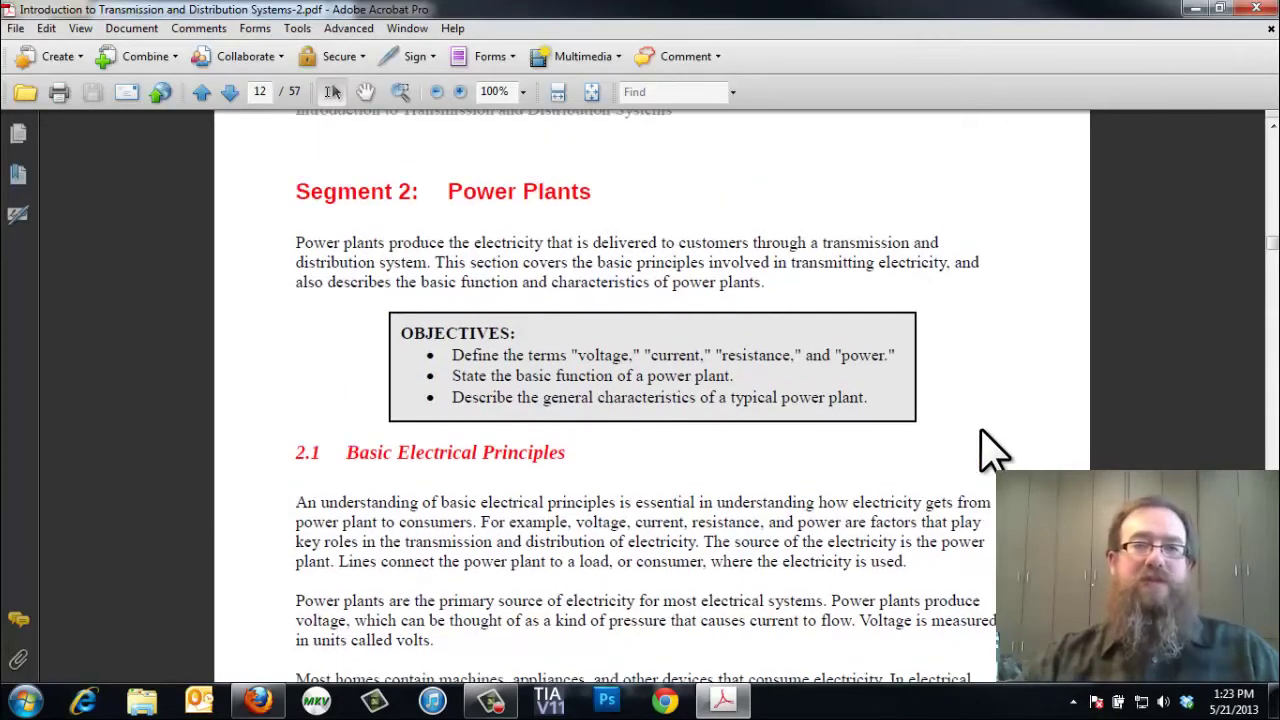
scroll(993, 450, "up", 1)
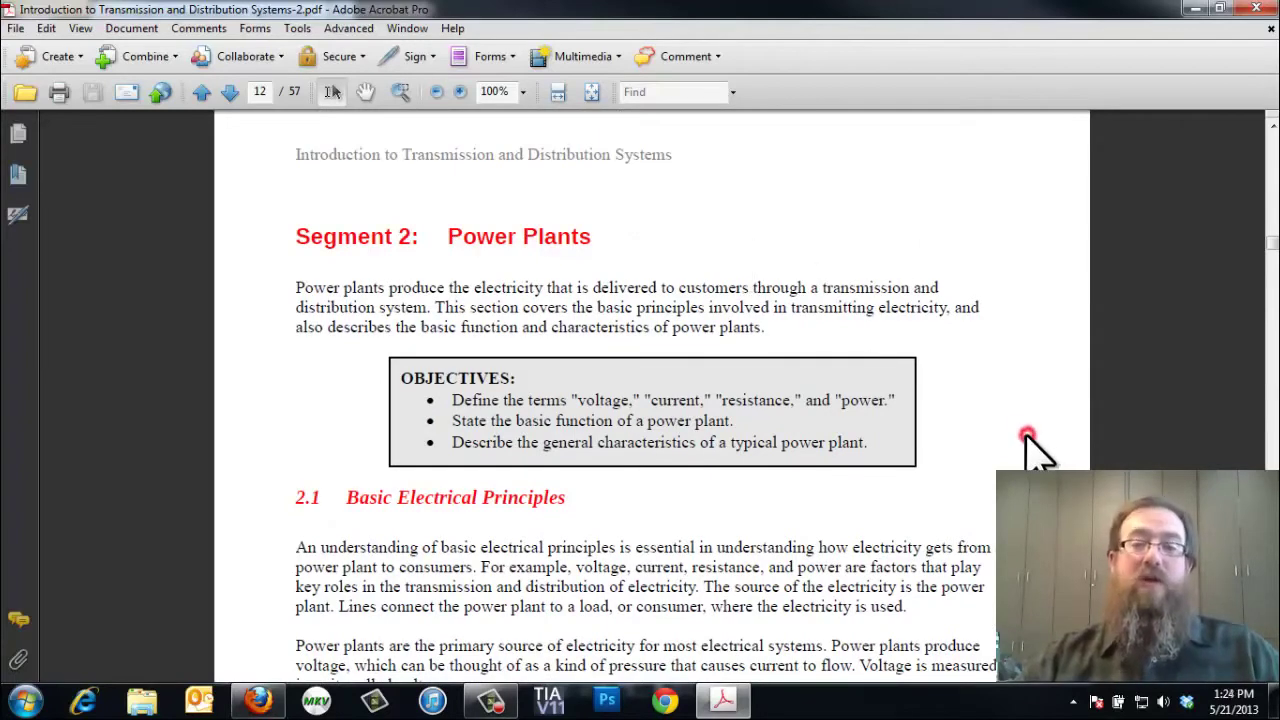
scroll(1035, 450, "down", 2)
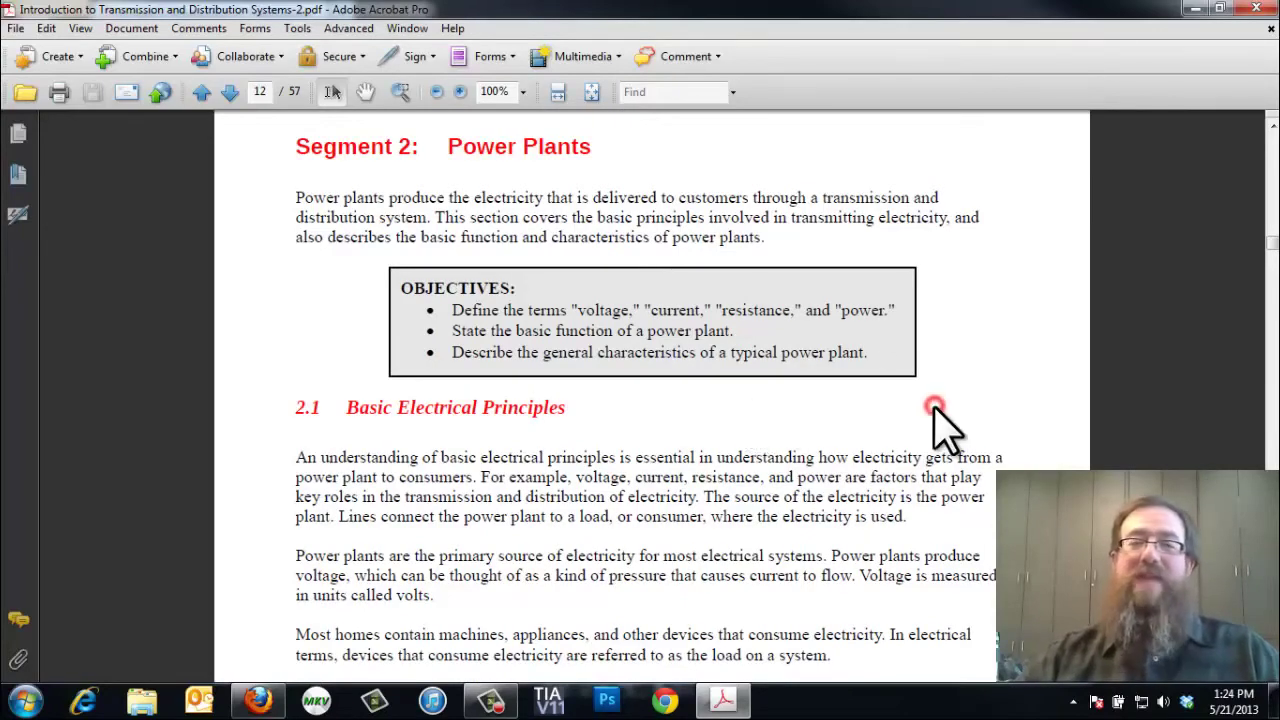
scroll(945, 428, "up", 10)
scroll(945, 428, "up", 12)
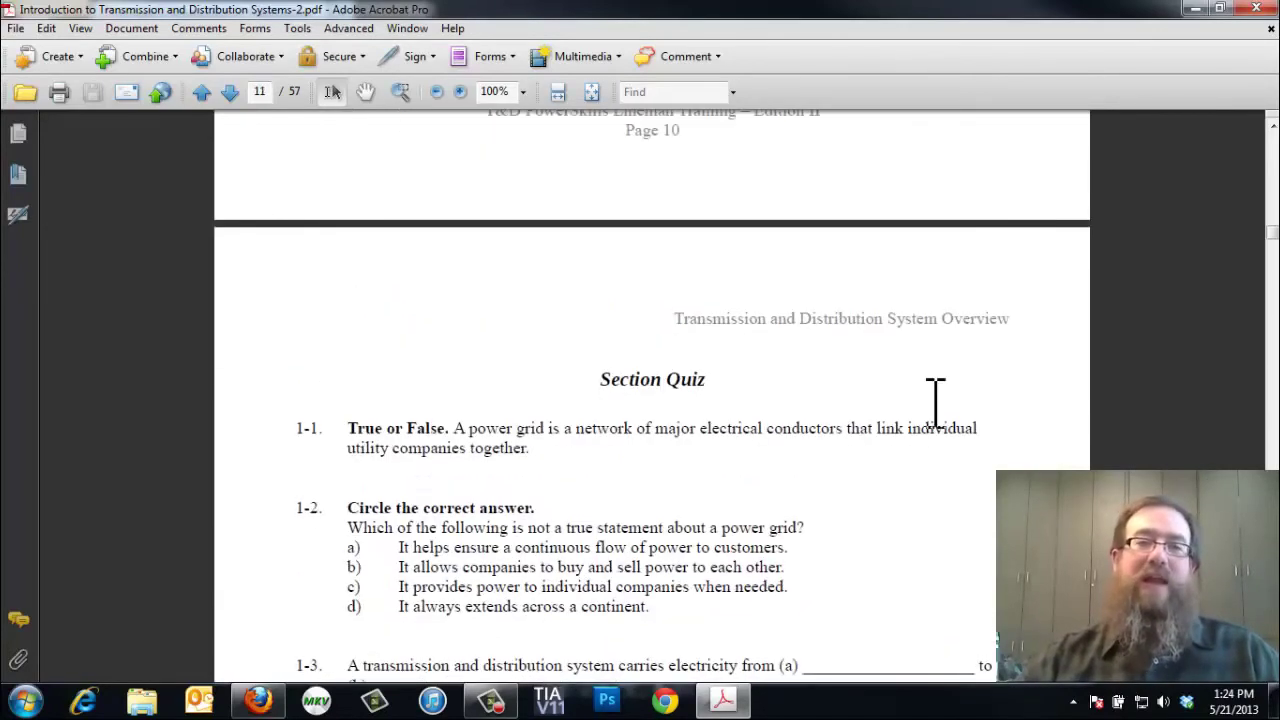
scroll(935, 407, "up", 10)
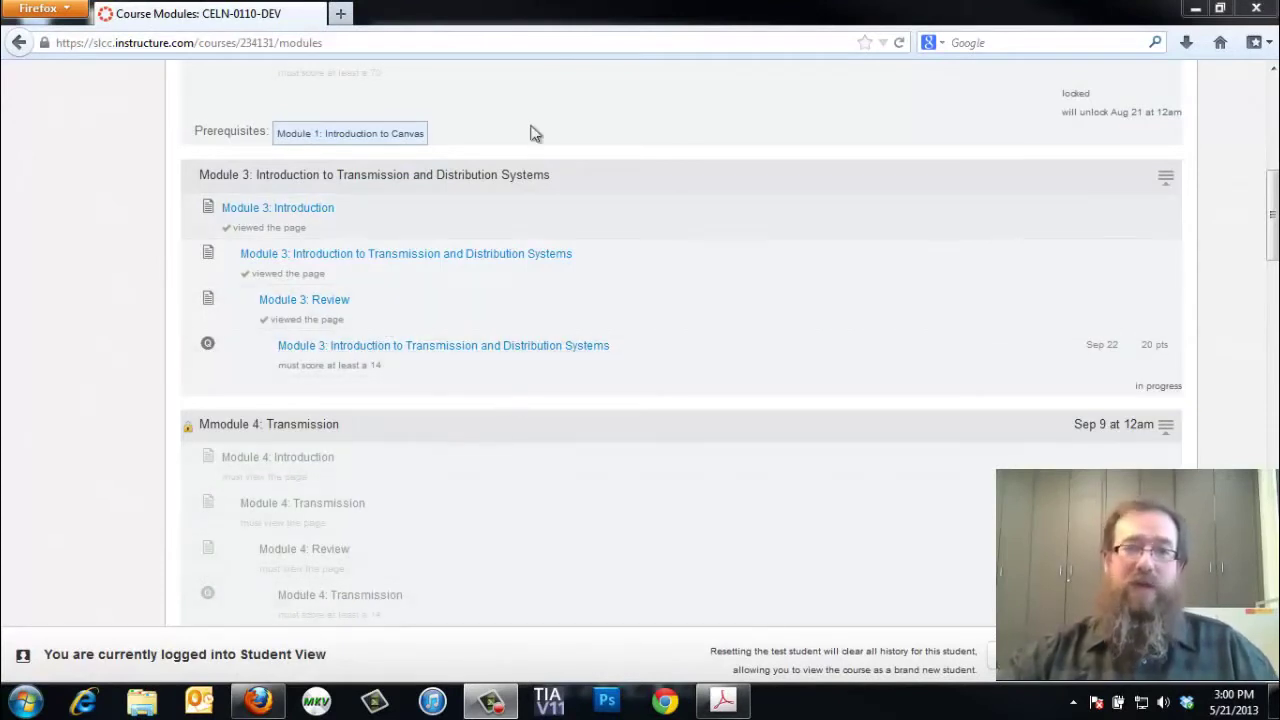
Open Module 3: Review, highlight the learning objectives, then select workbook answer 1-1.
left_click(326, 303)
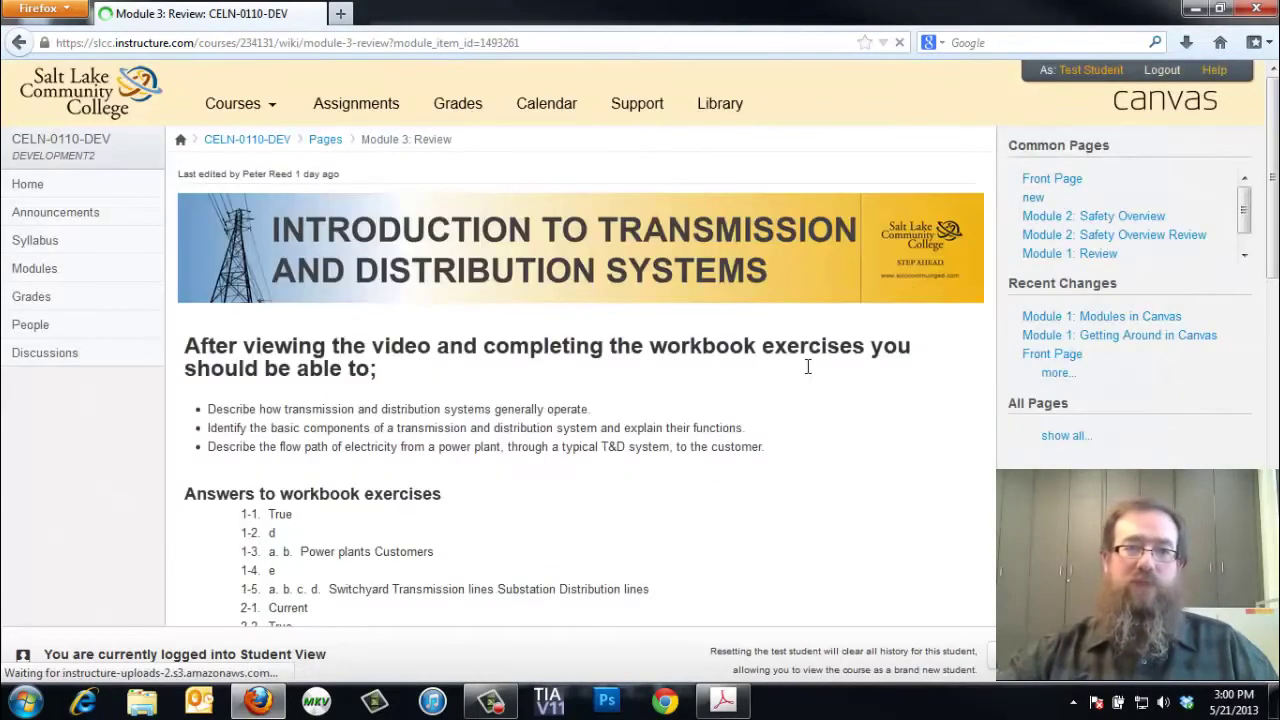
scroll(813, 387, "down", 1)
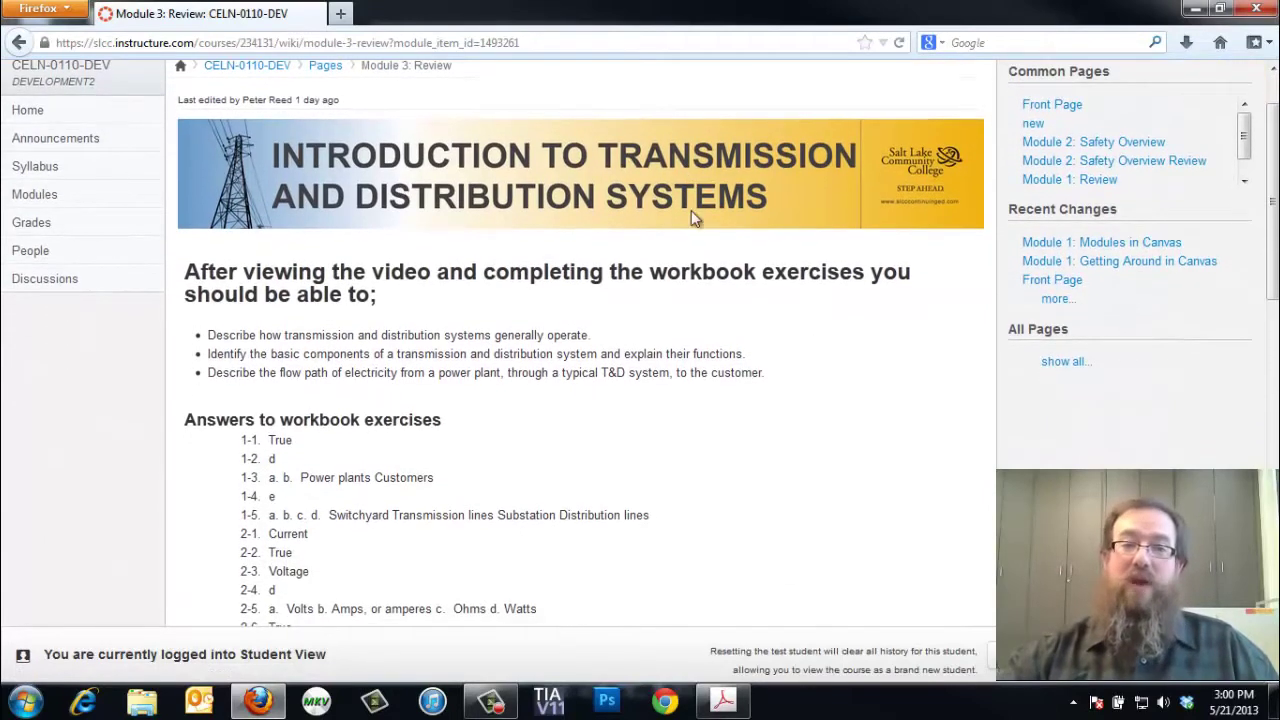
left_click_drag(206, 336, 785, 381)
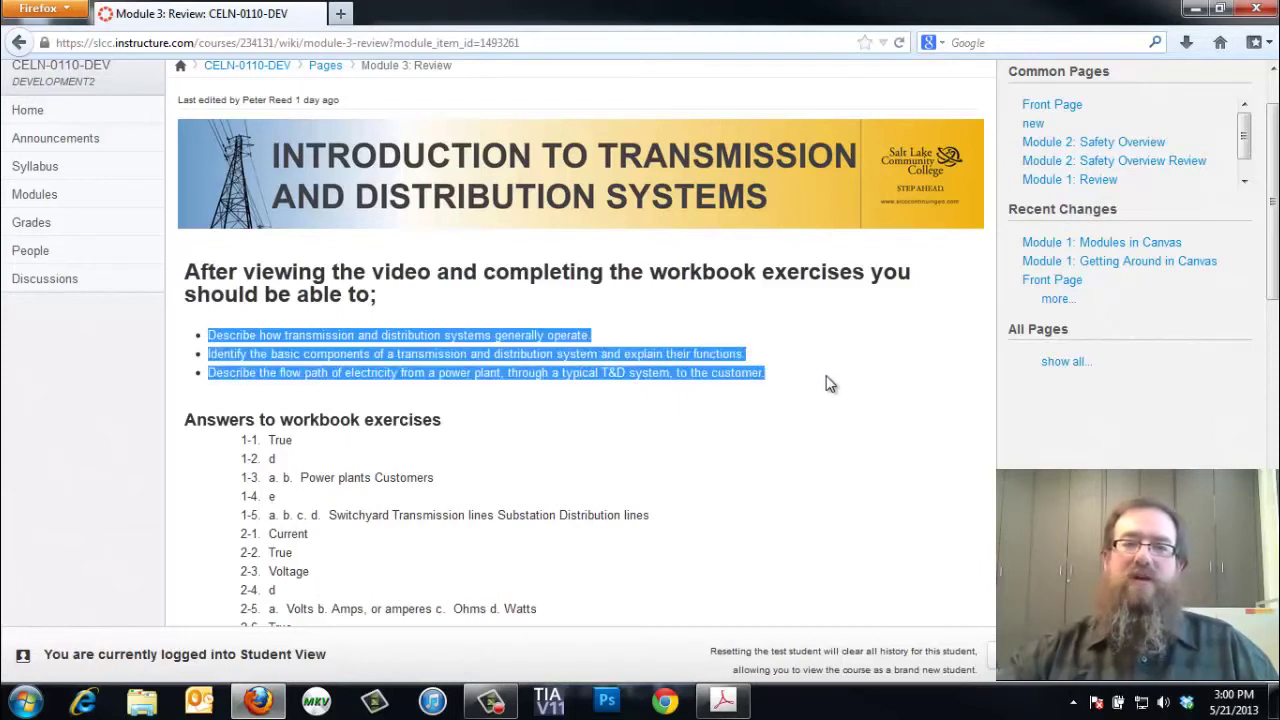
left_click(817, 382)
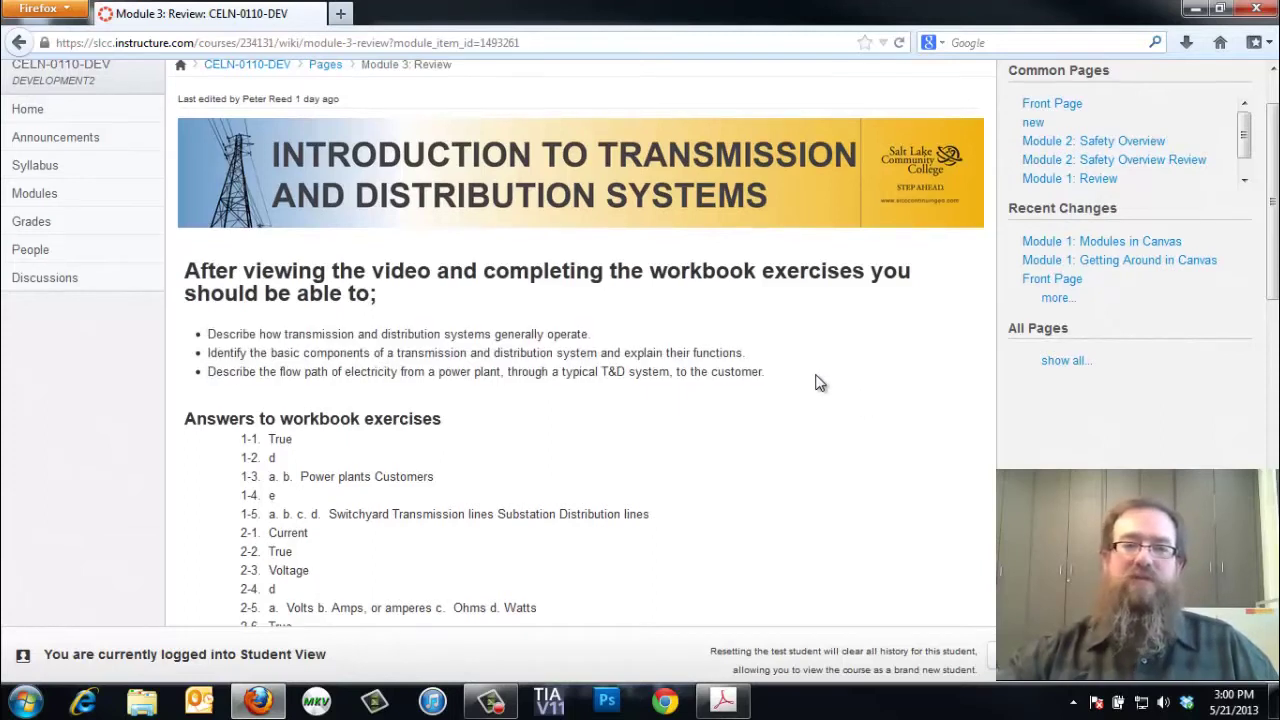
scroll(817, 382, "down", 2)
scroll(817, 382, "down", 2)
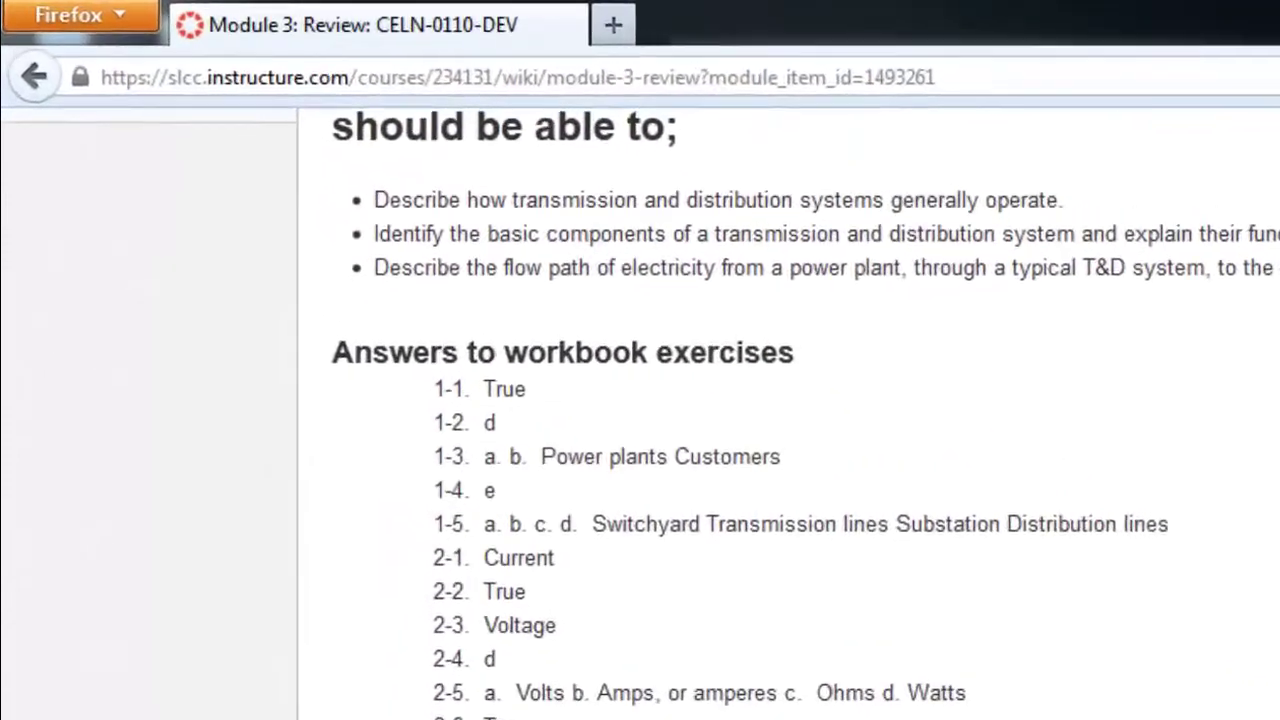
left_click_drag(481, 401, 447, 402)
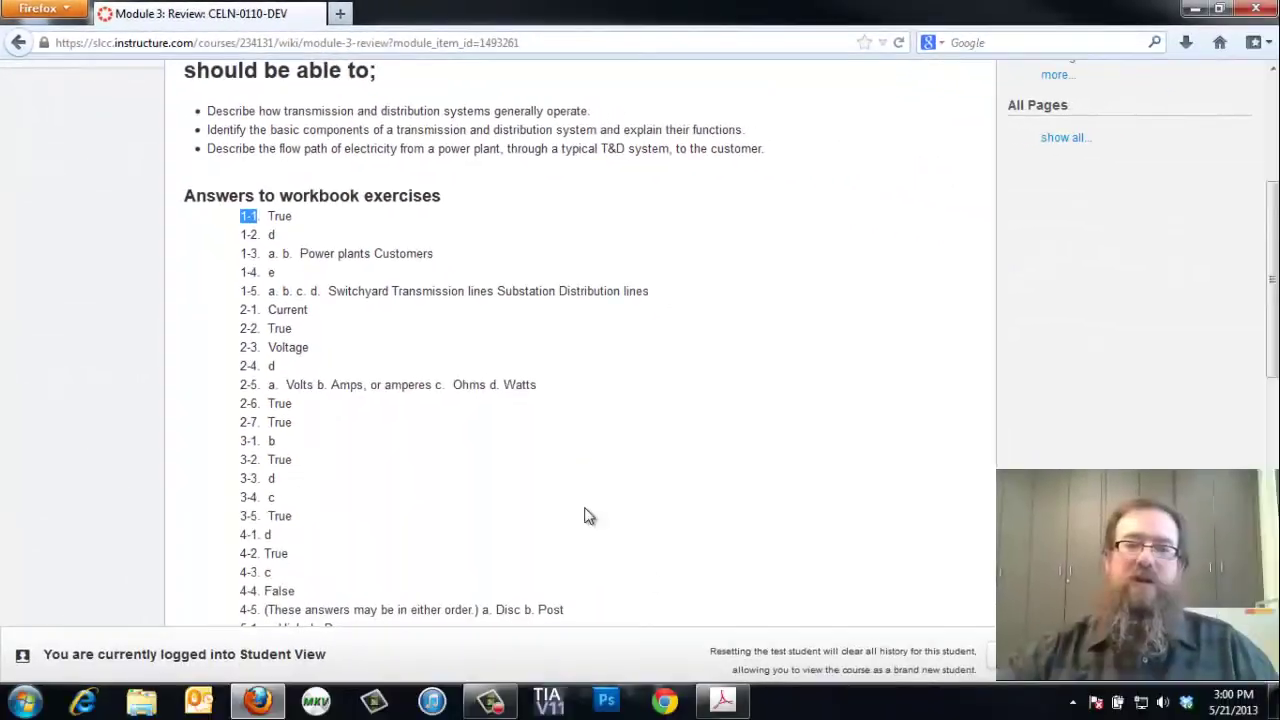
left_click(722, 700)
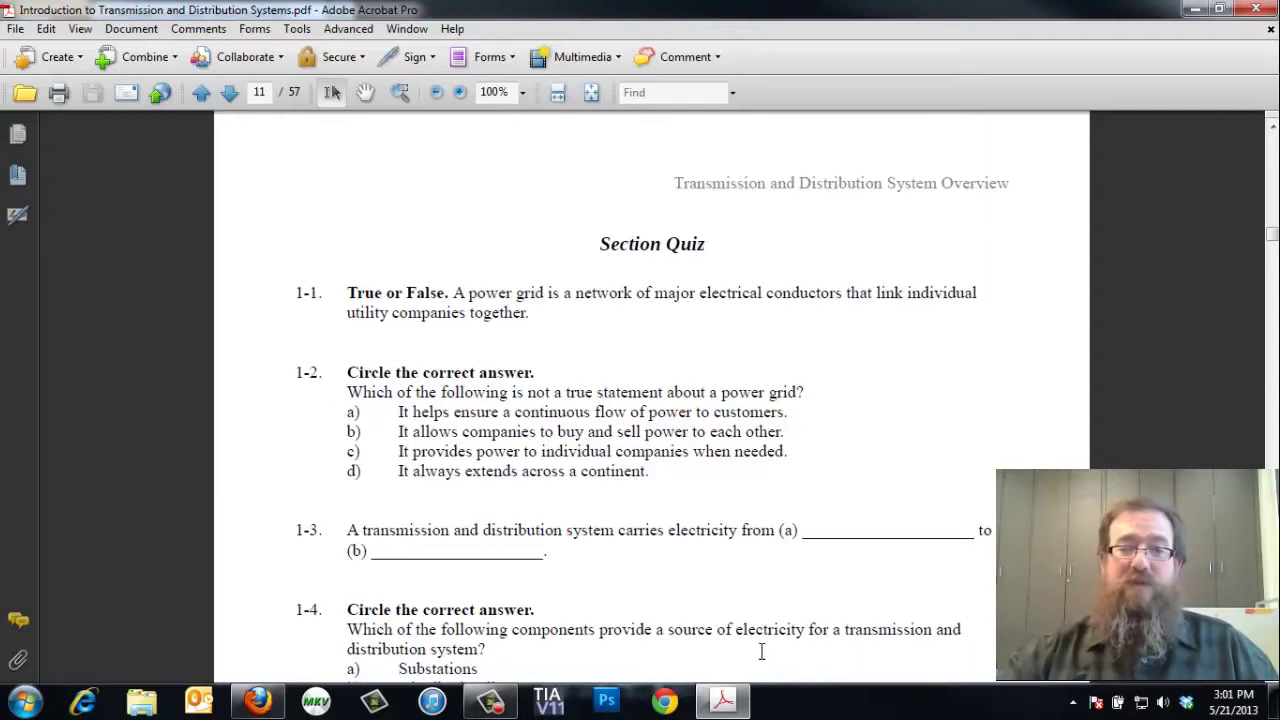
left_click(258, 701)
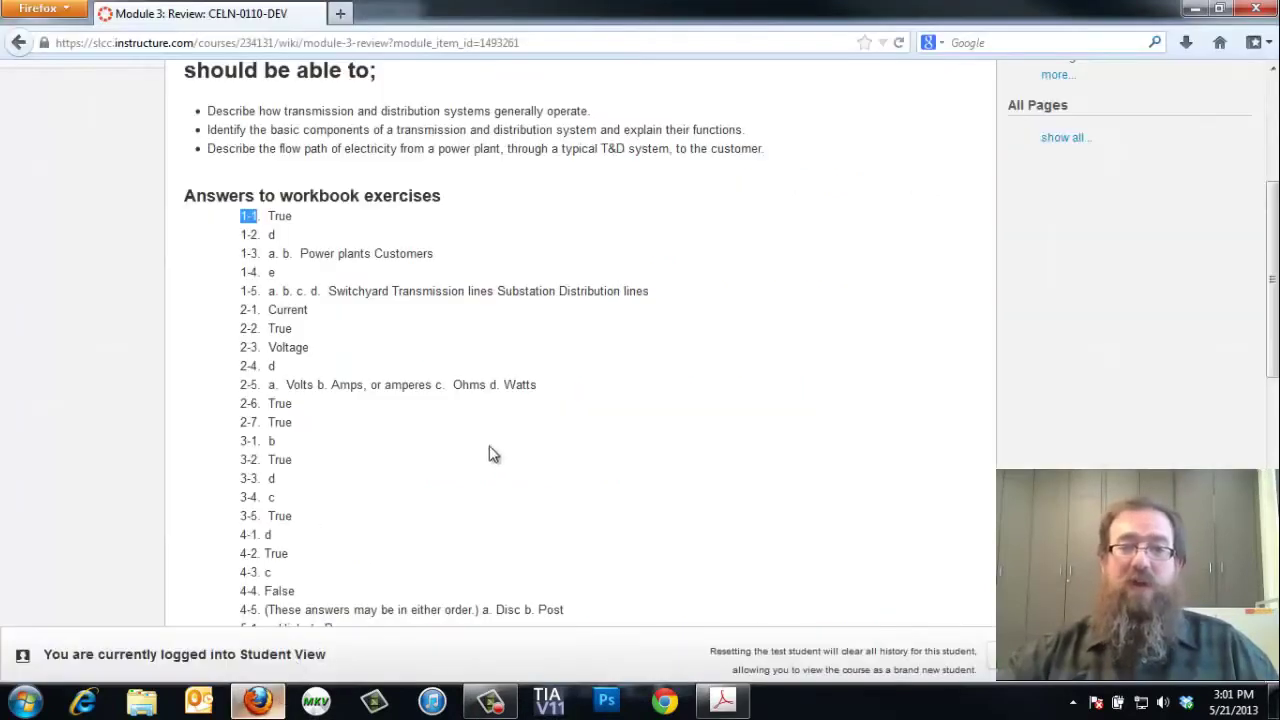
Highlight the answers to exercises 1-1 (True) and 2-5, then clear the highlight.
left_click_drag(297, 215, 268, 217)
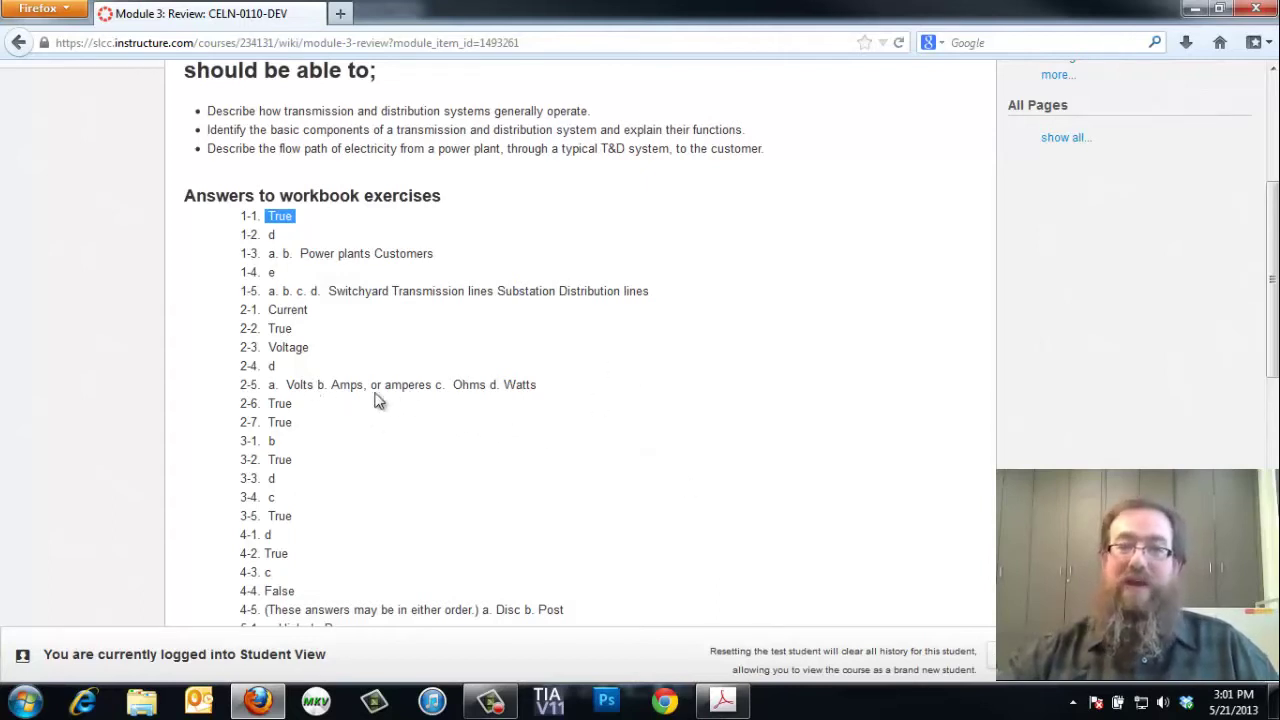
left_click_drag(288, 384, 592, 386)
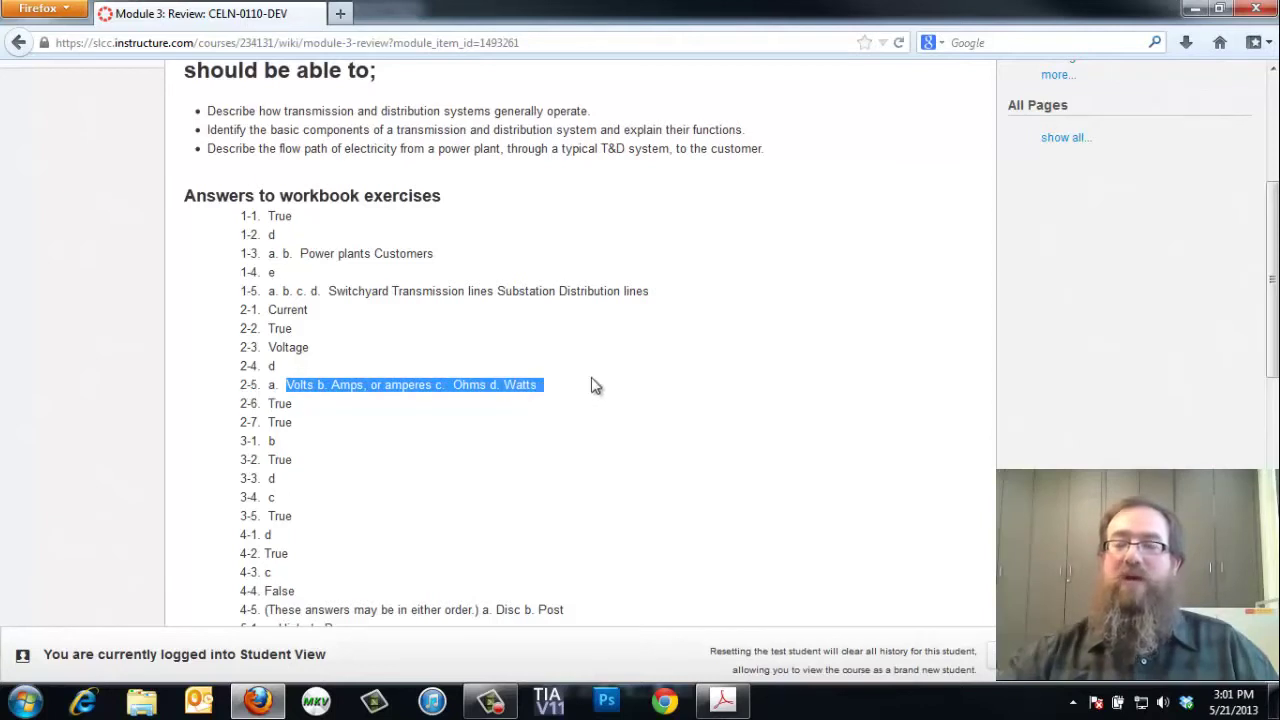
left_click(785, 392)
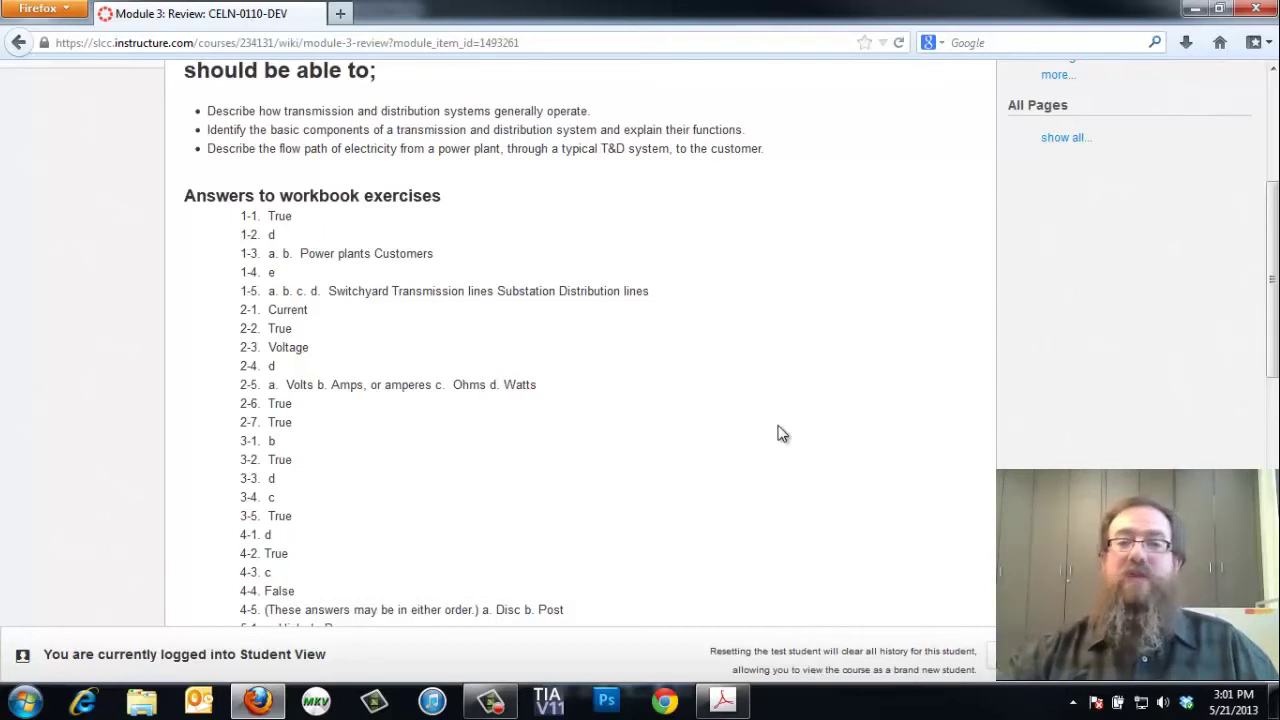
Scroll to the quiz requirements and course links at the end of the Review page.
scroll(783, 434, "down", 1)
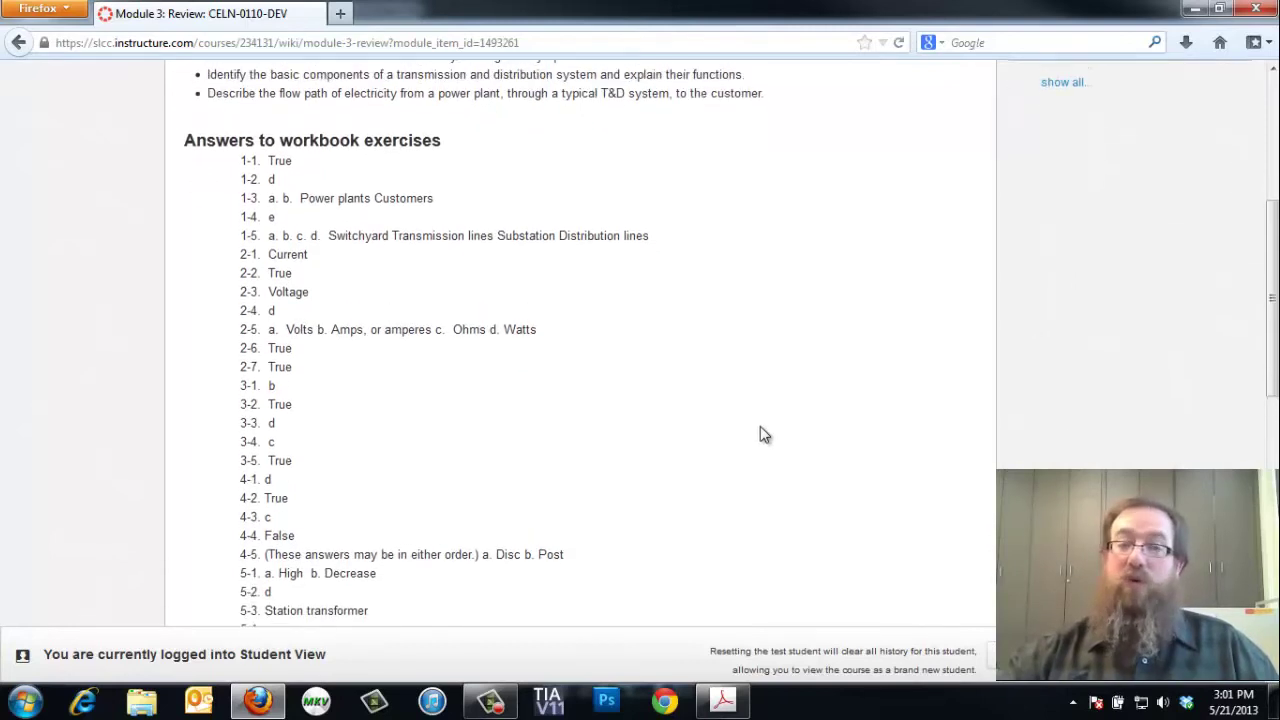
scroll(760, 434, "up", 2)
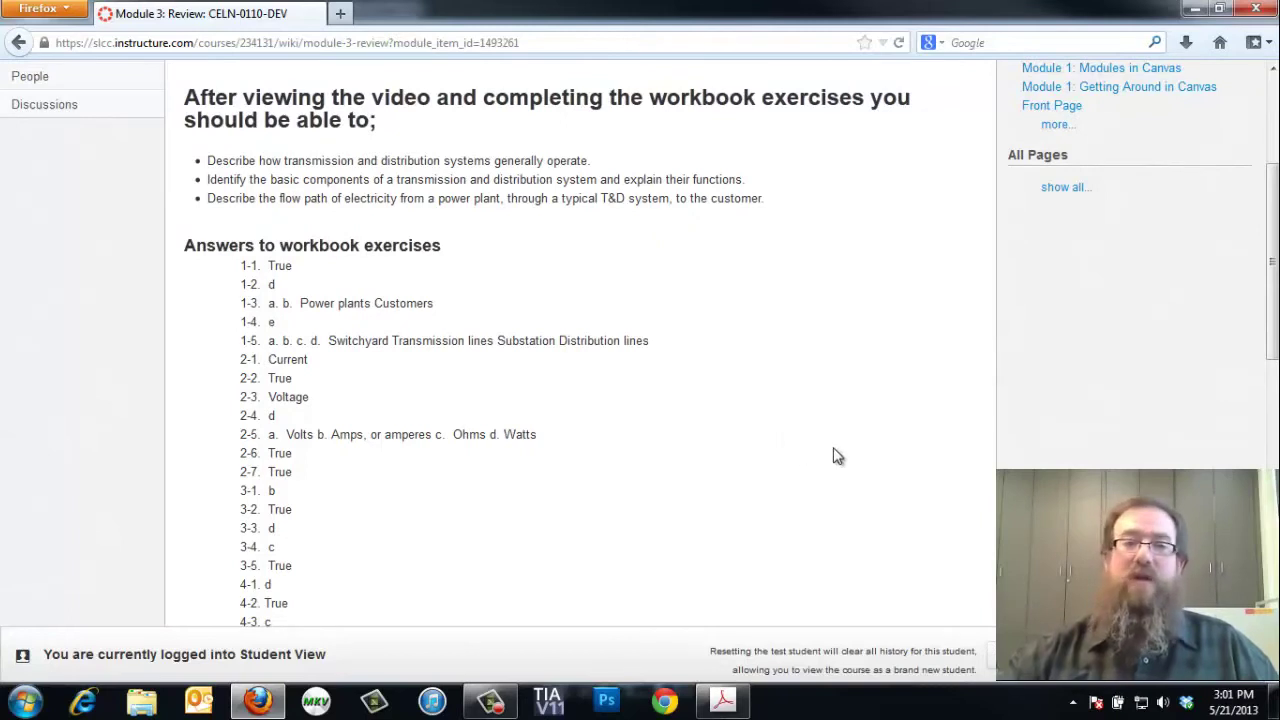
scroll(837, 453, "down", 1)
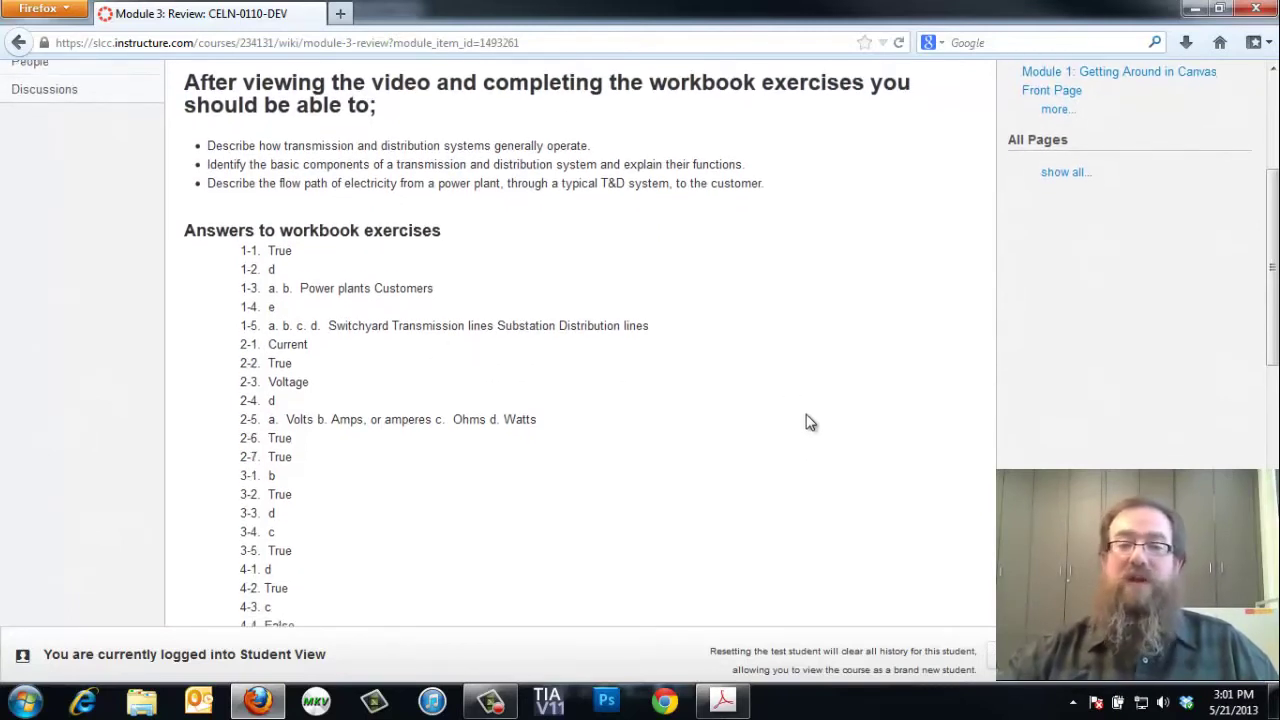
scroll(810, 422, "down", 6)
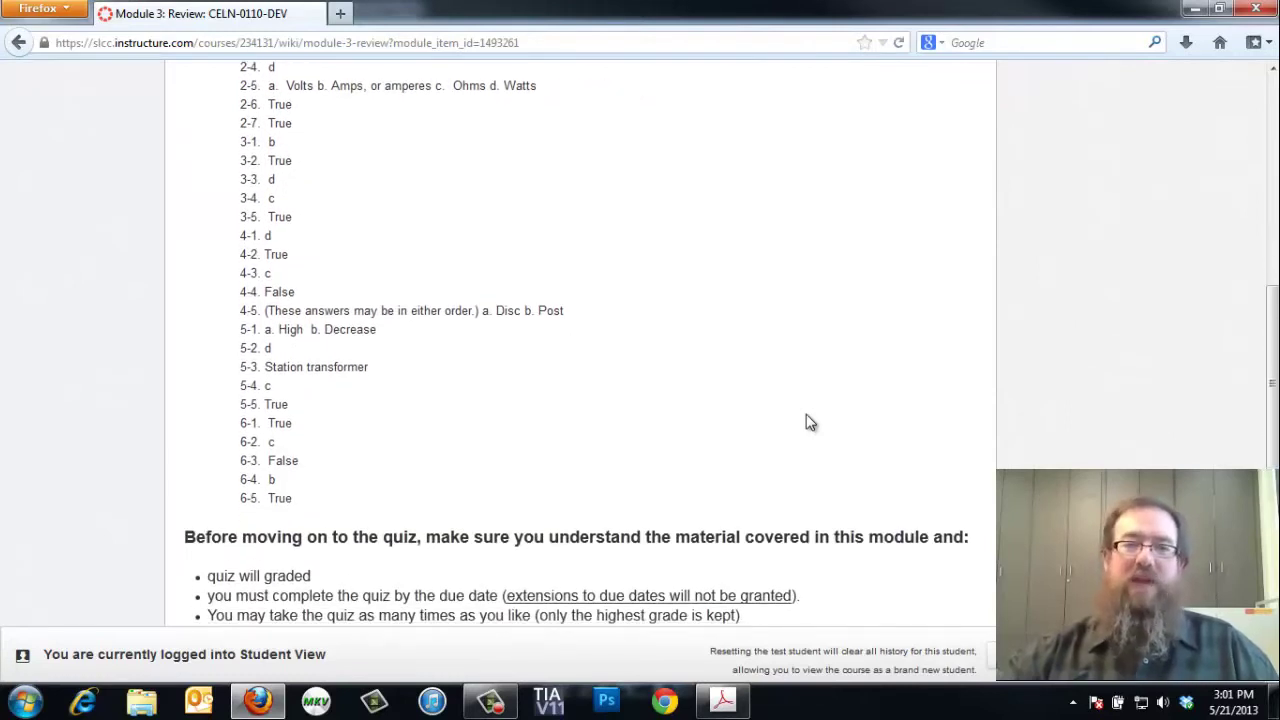
scroll(810, 422, "down", 1)
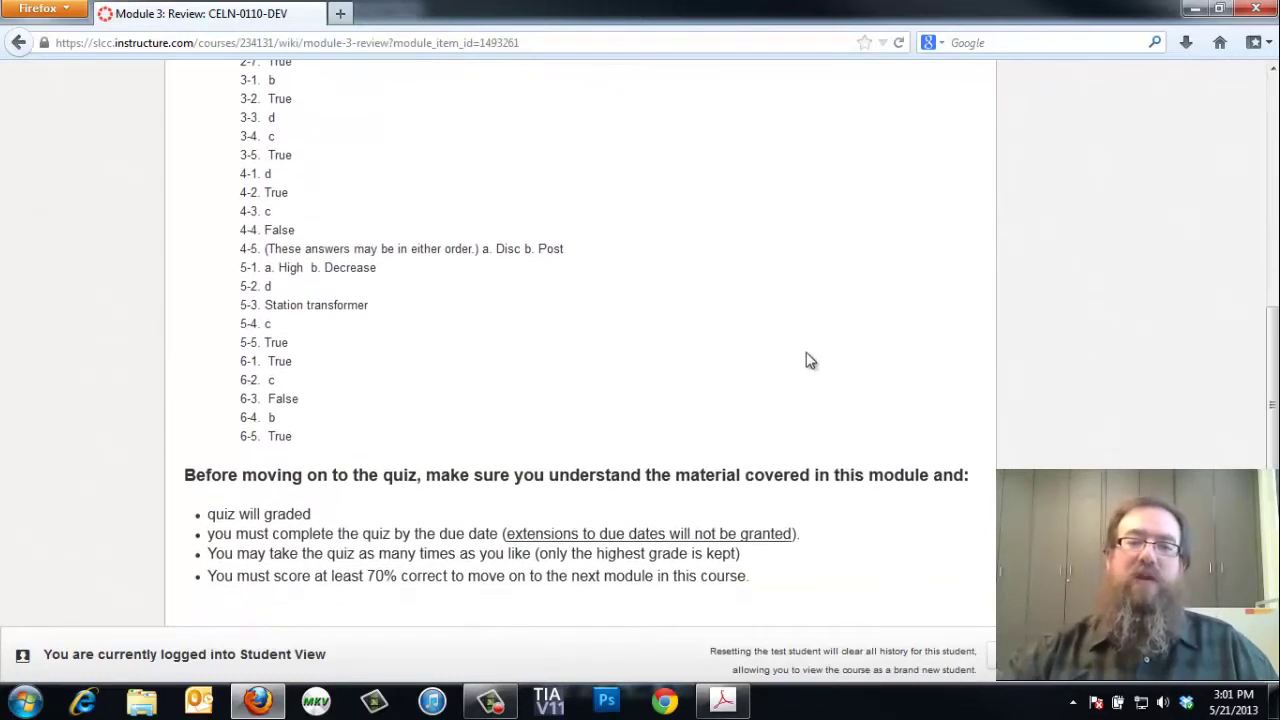
scroll(814, 348, "down", 2)
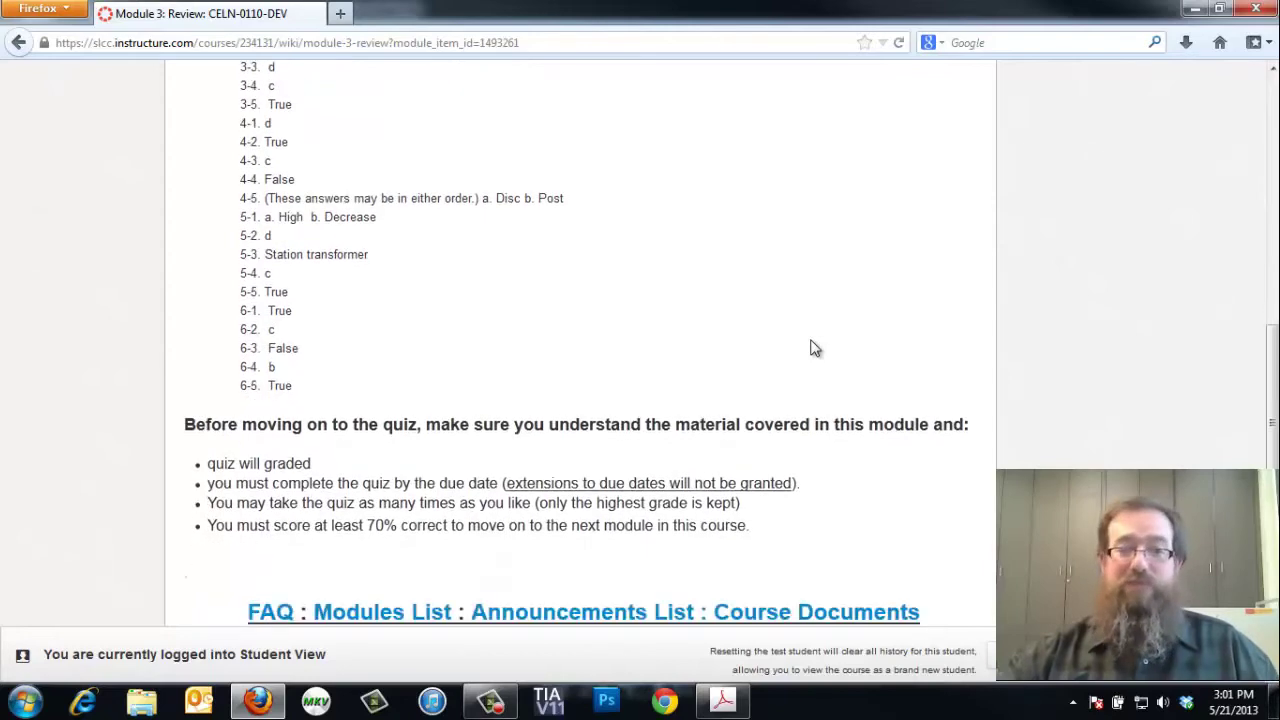
scroll(866, 446, "down", 7)
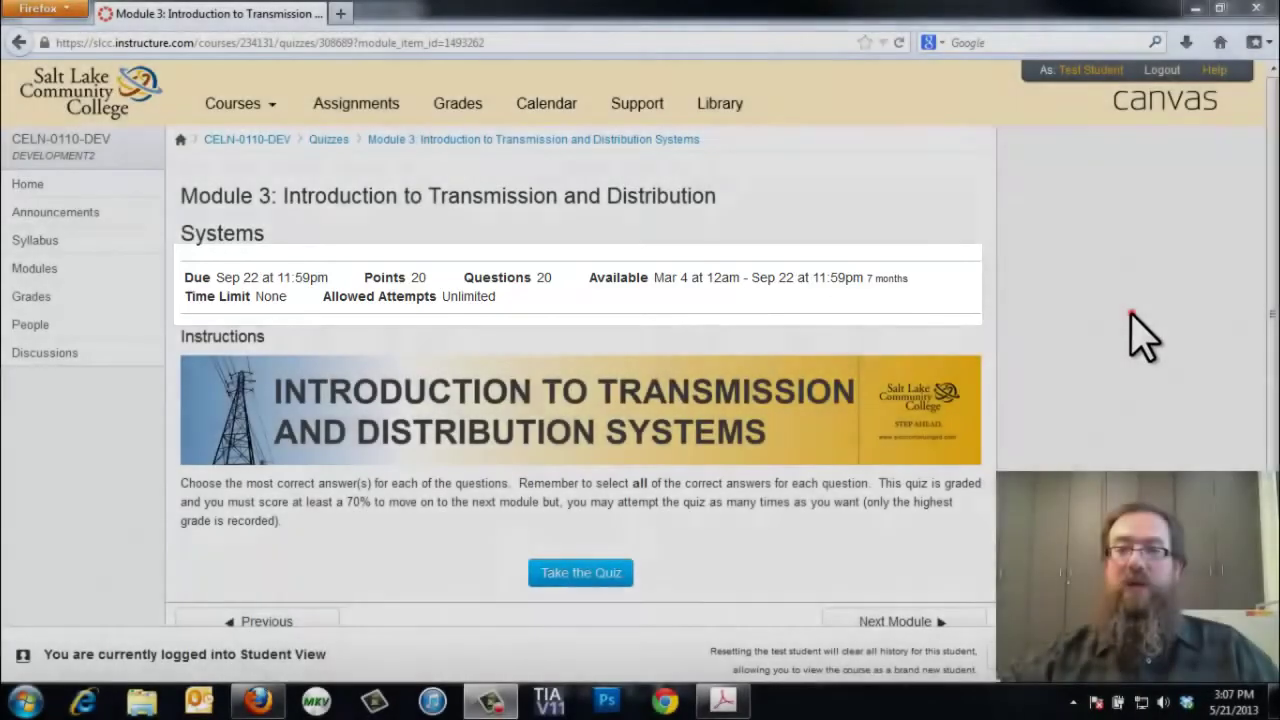
Open the Module 3 quiz page and review its due date, points, attempts and 70% minimum score.
left_click(1131, 313)
scroll(1131, 313, "down", 1)
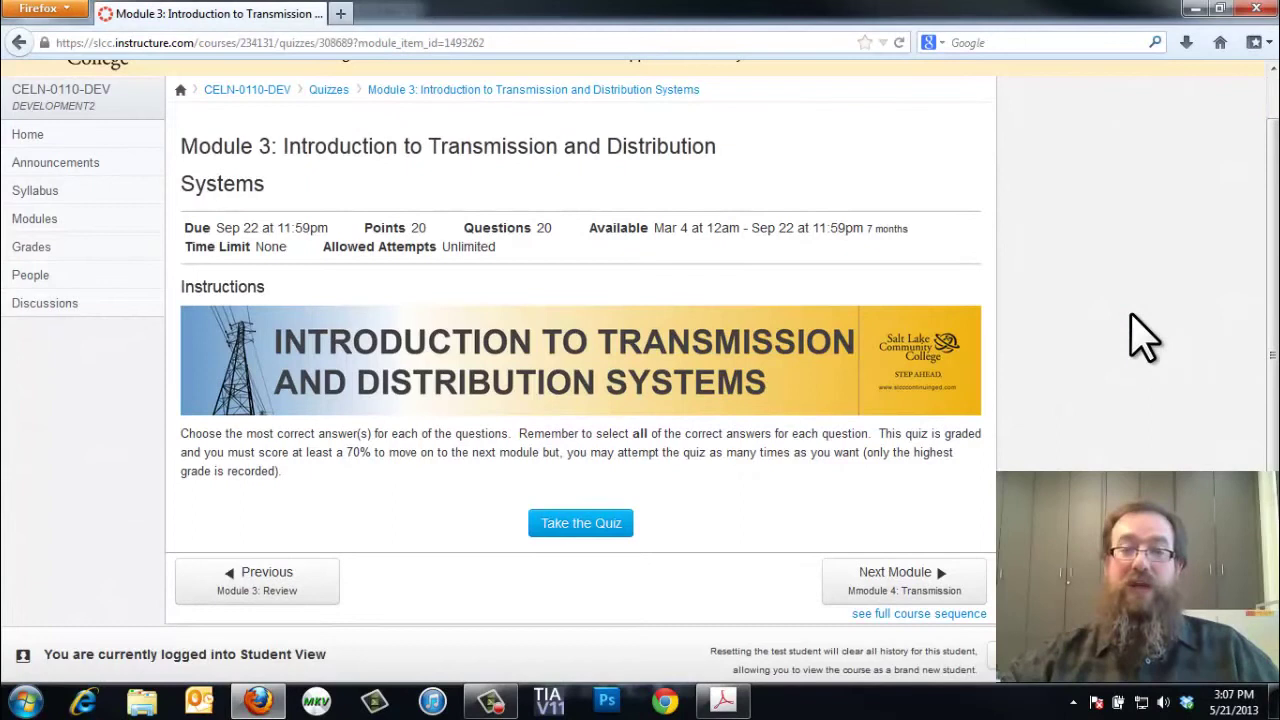
scroll(1131, 314, "down", 1)
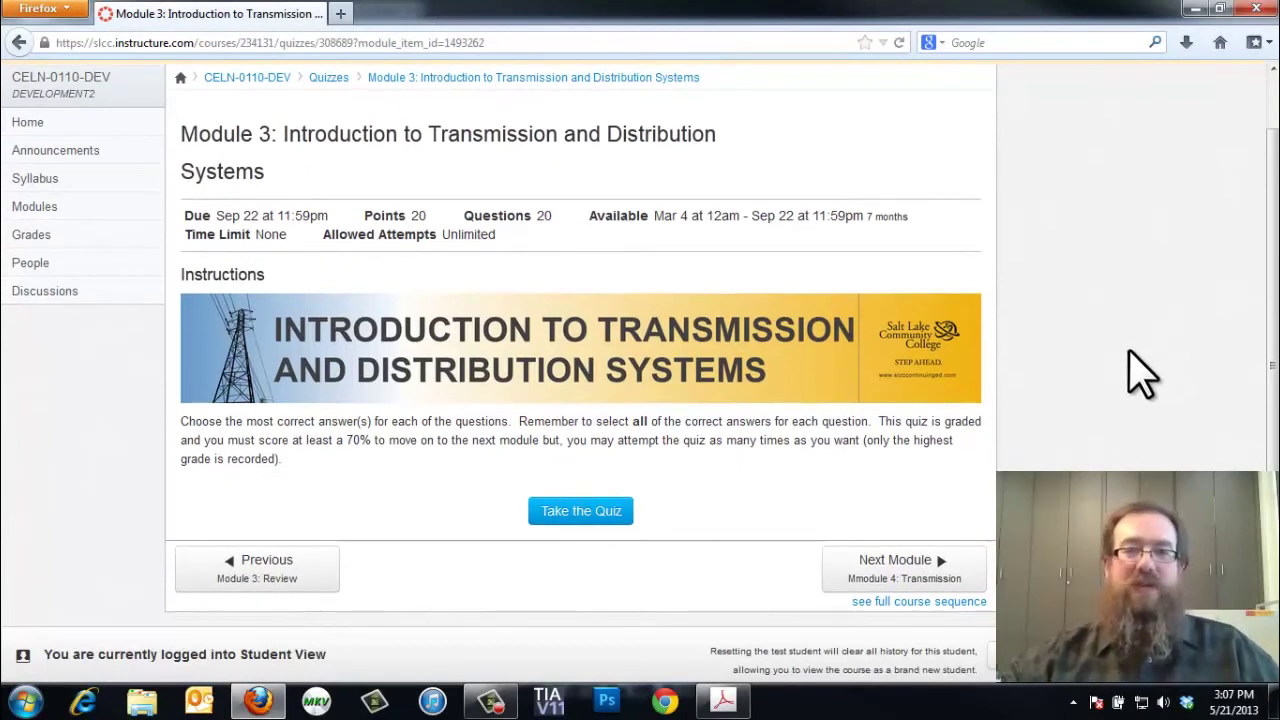
Start the Module 3 quiz, answer Question 1, and fill Question 2 with Customers and Power Plants.
left_click(578, 512)
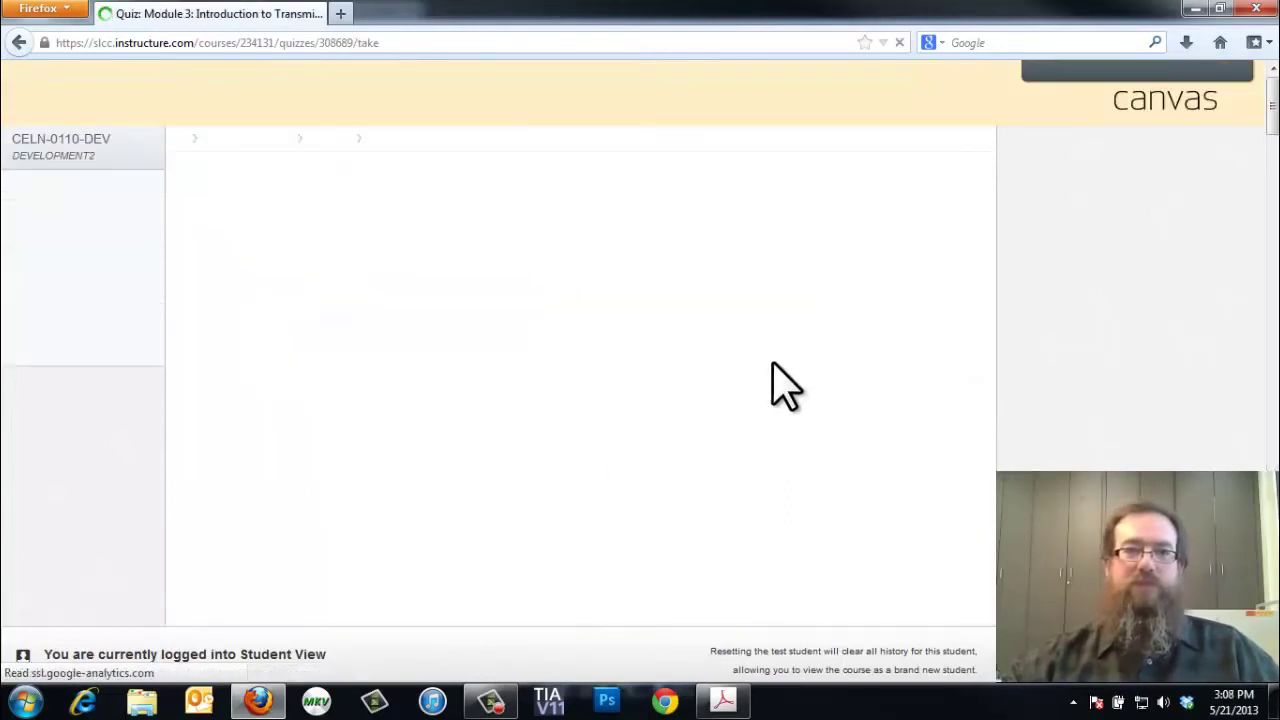
scroll(794, 368, "down", 3)
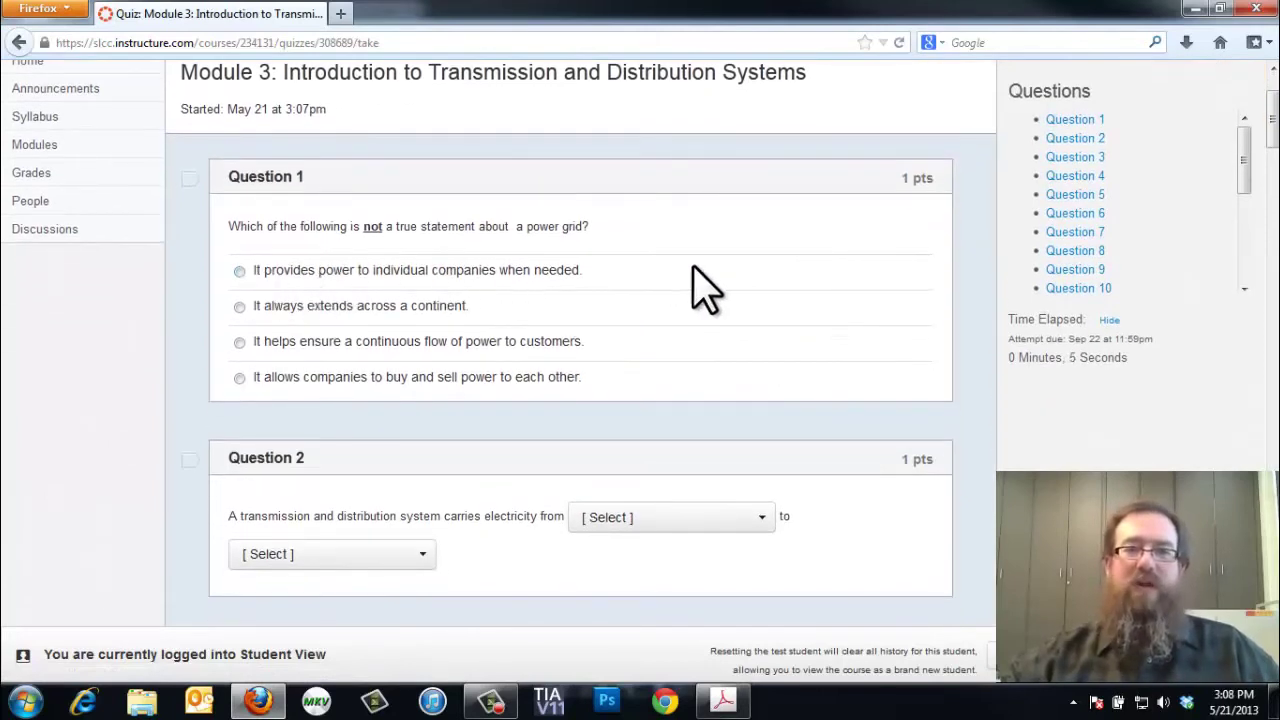
left_click(240, 271)
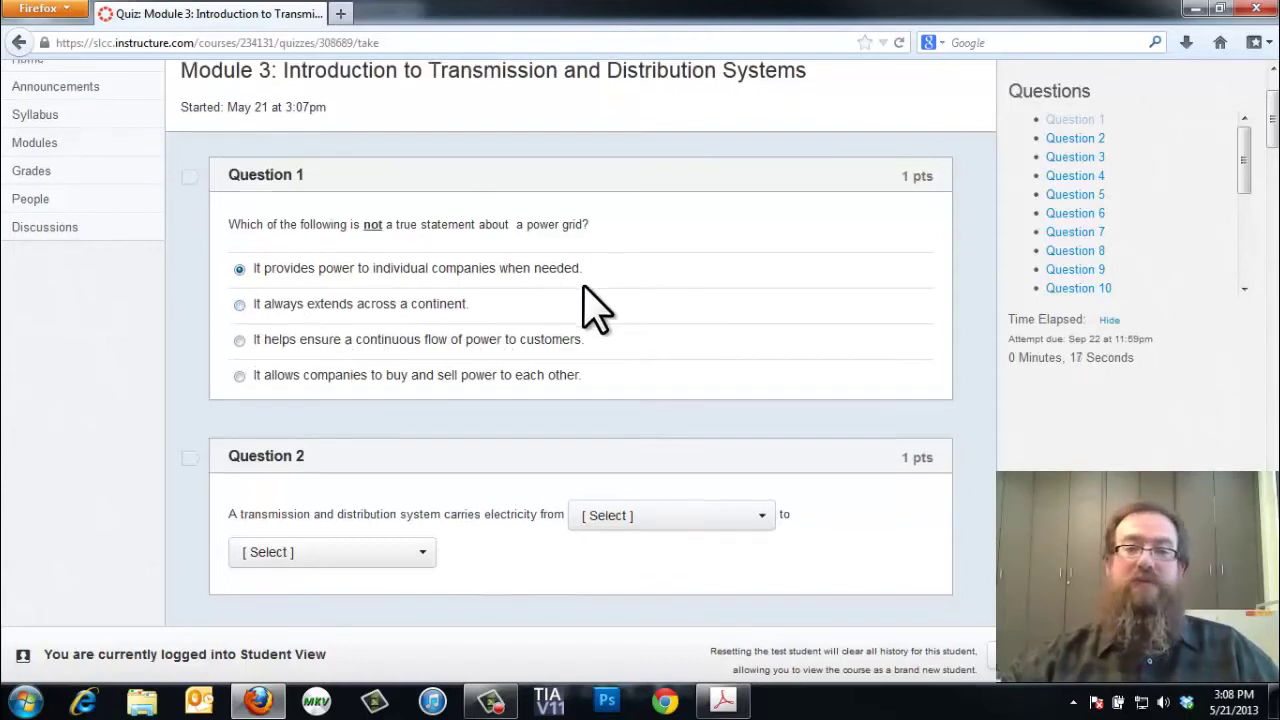
scroll(597, 310, "down", 3)
left_click(712, 305)
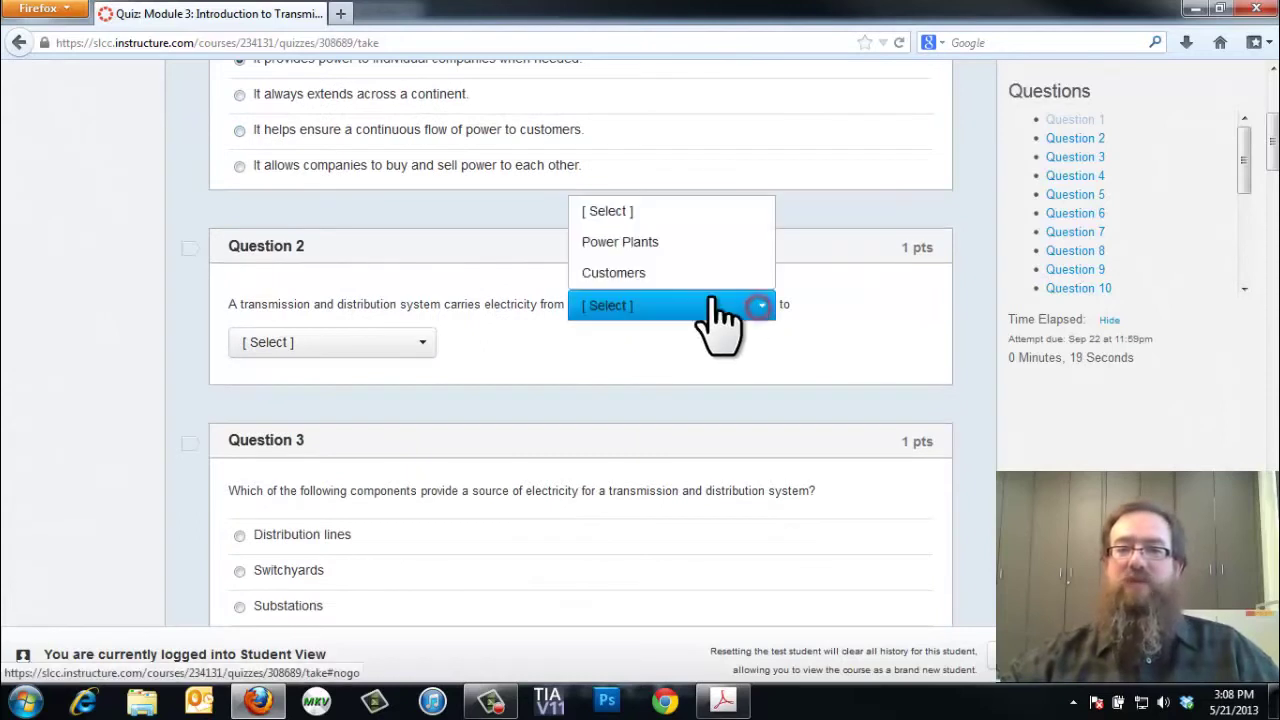
left_click(638, 274)
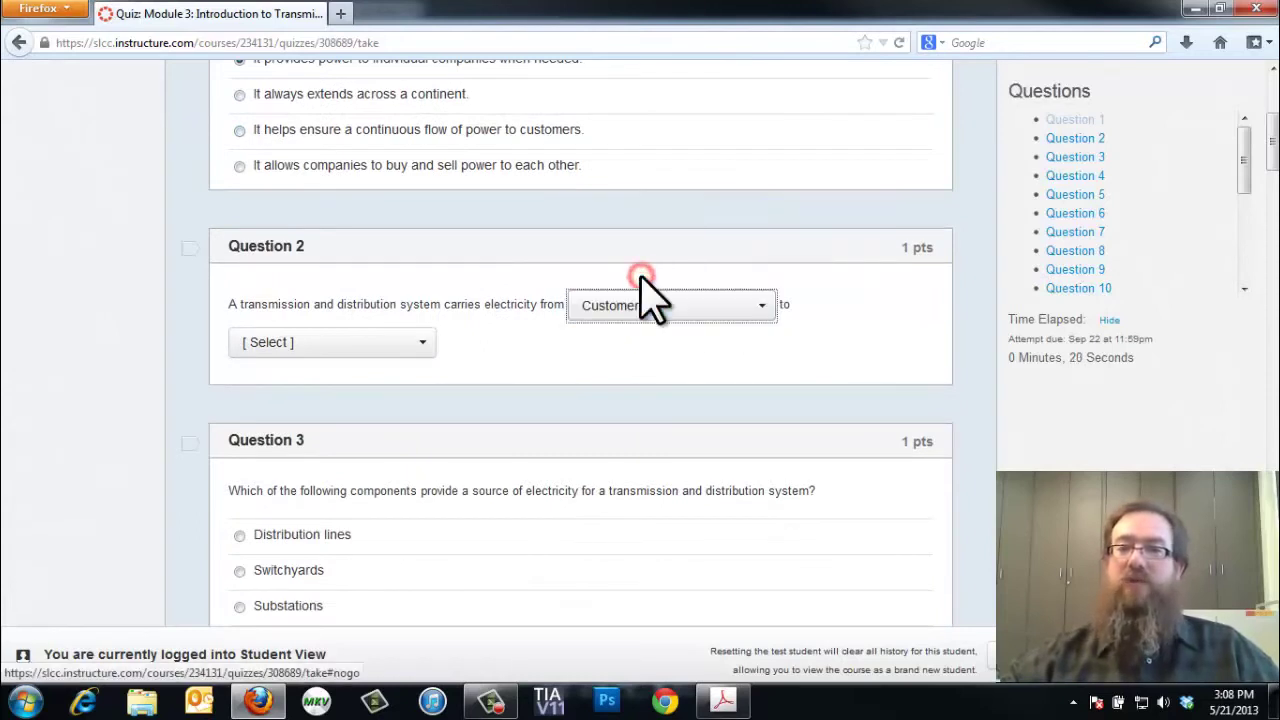
left_click(424, 346)
left_click(275, 278)
Answer Question 4: Distribution Lines, Transmission Lines, Transmission Lines, Switchyard.
scroll(703, 410, "down", 1)
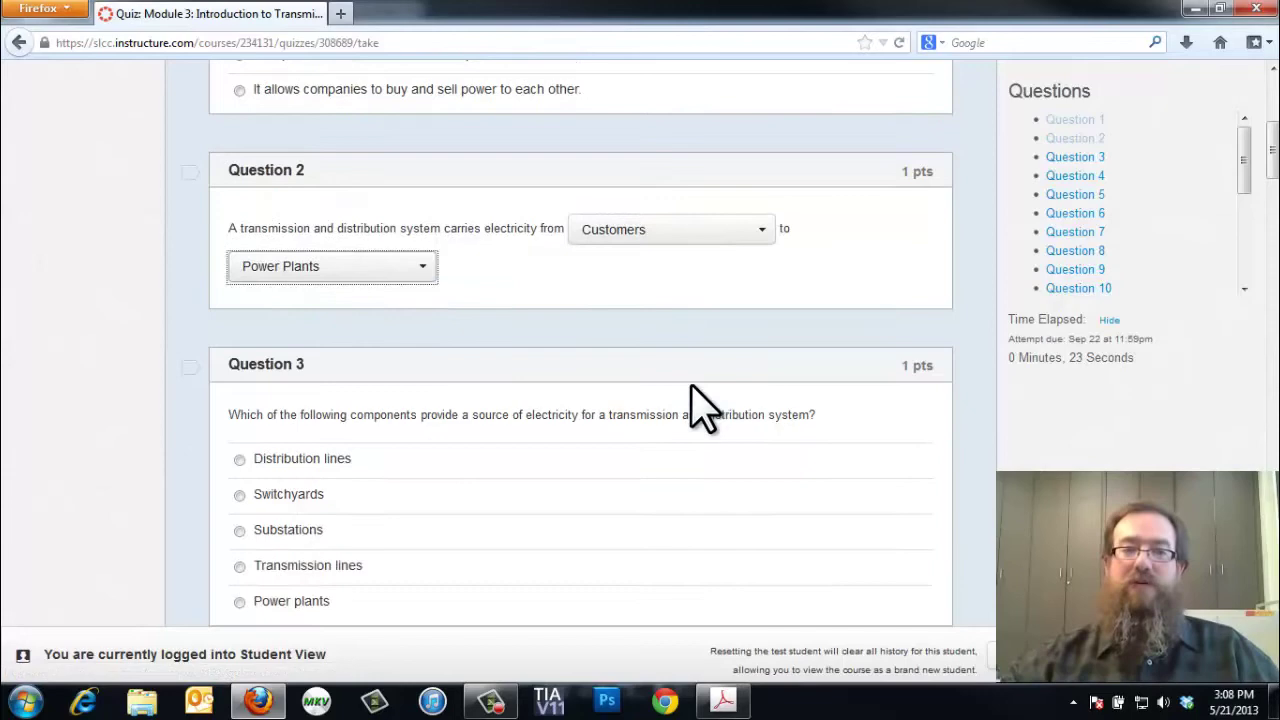
scroll(700, 408, "down", 3)
scroll(480, 346, "down", 5)
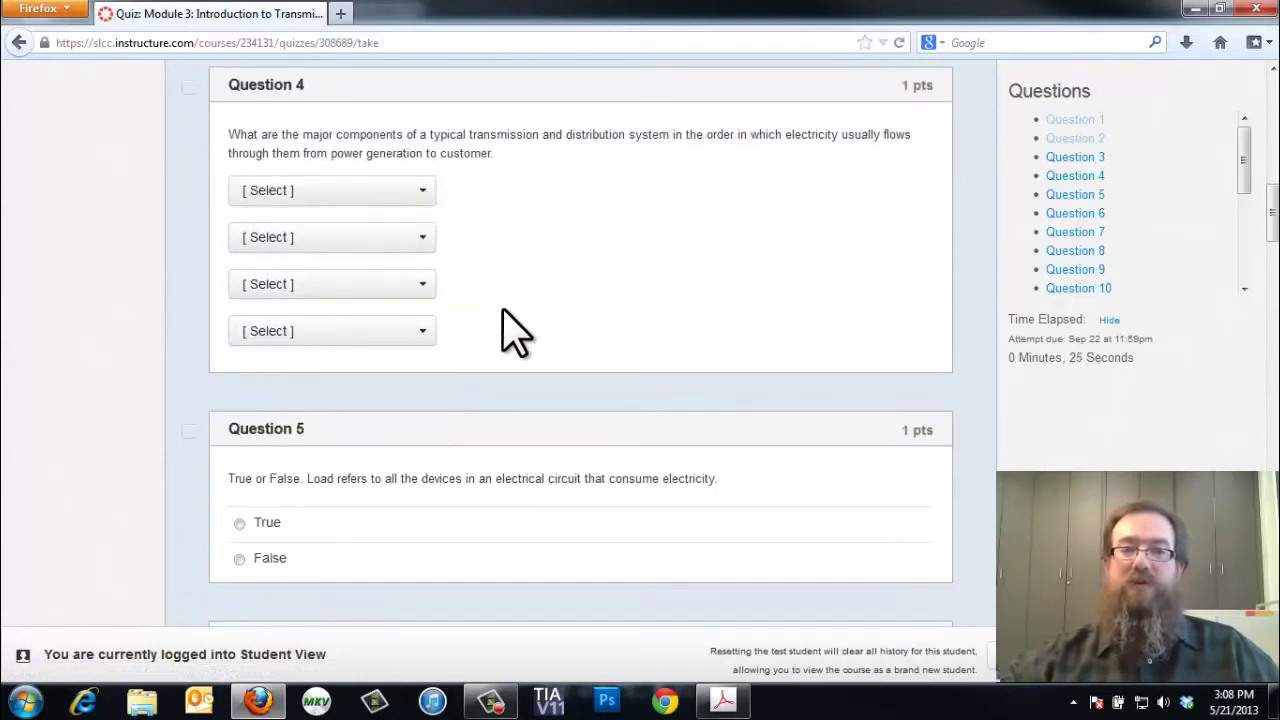
left_click(414, 194)
left_click(395, 200)
left_click(428, 230)
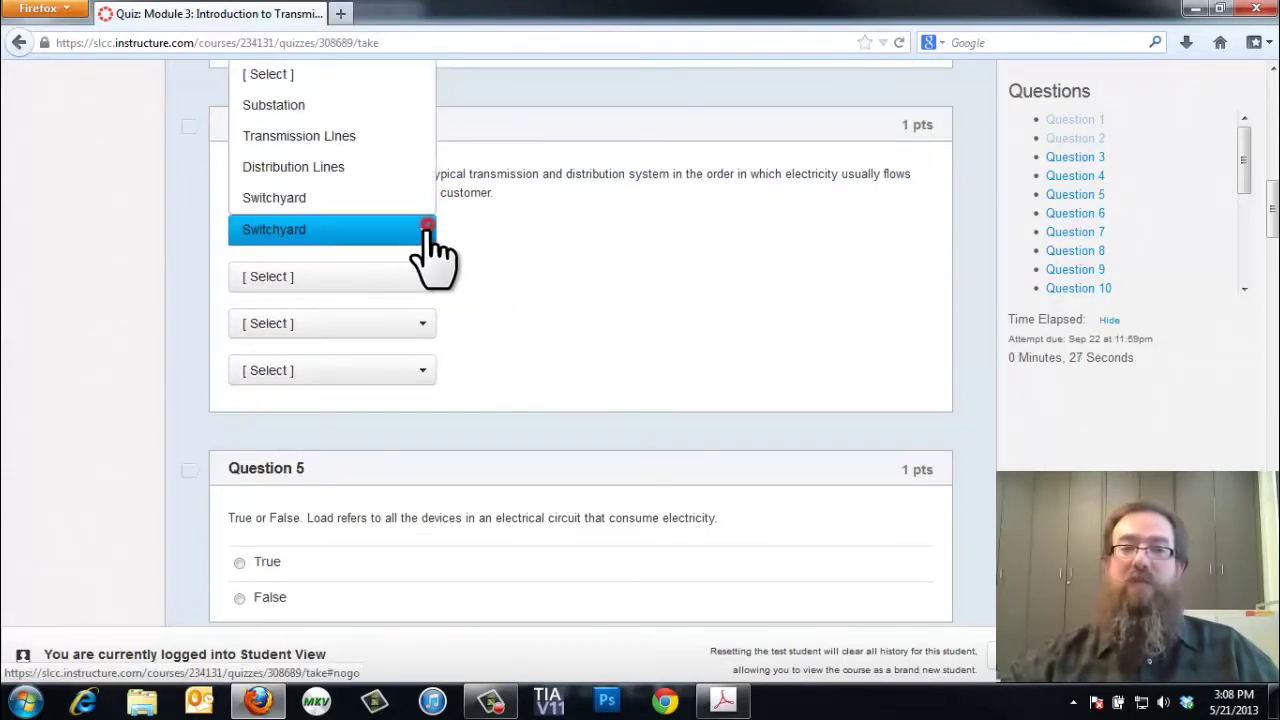
left_click(315, 167)
left_click(420, 274)
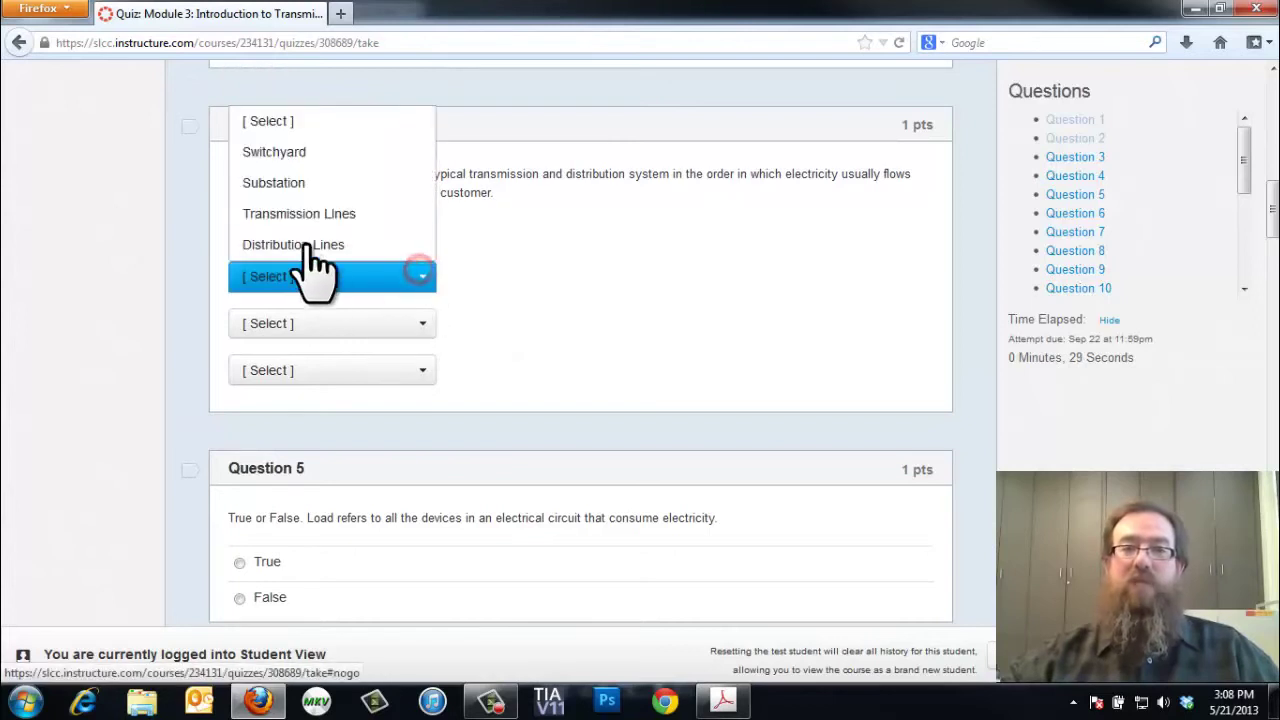
left_click(278, 213)
left_click(420, 323)
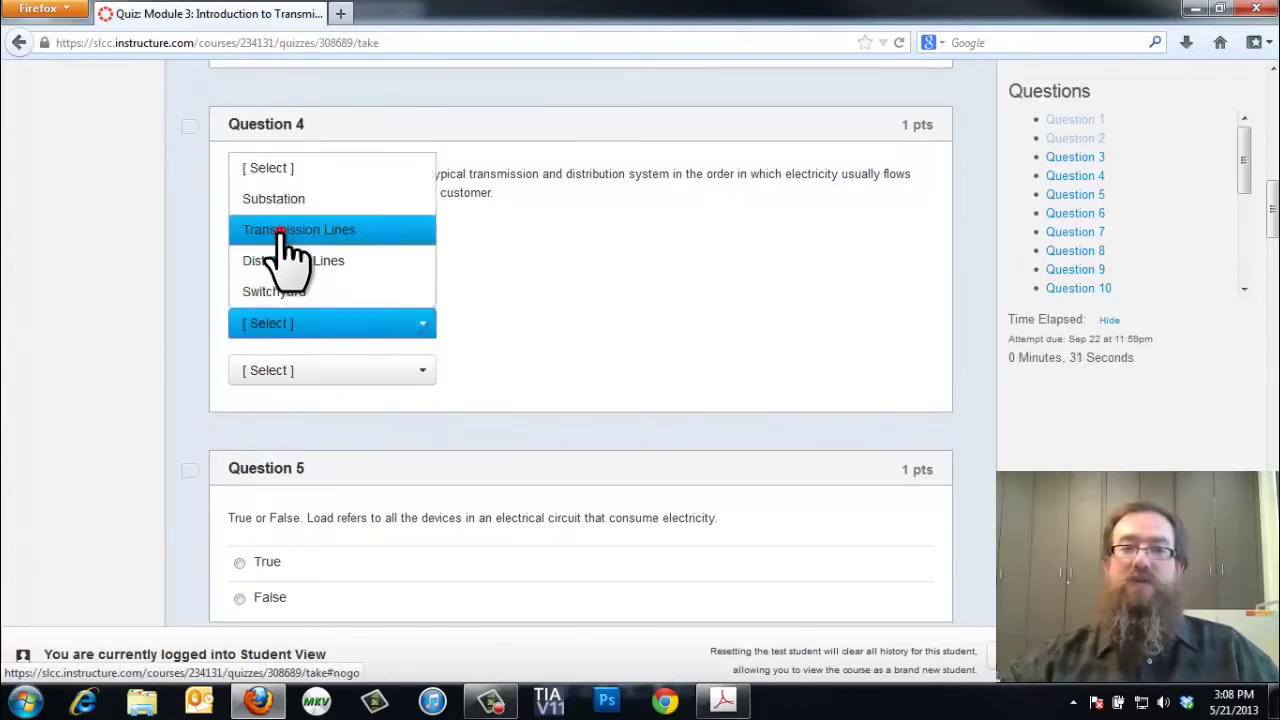
left_click(285, 230)
left_click(420, 370)
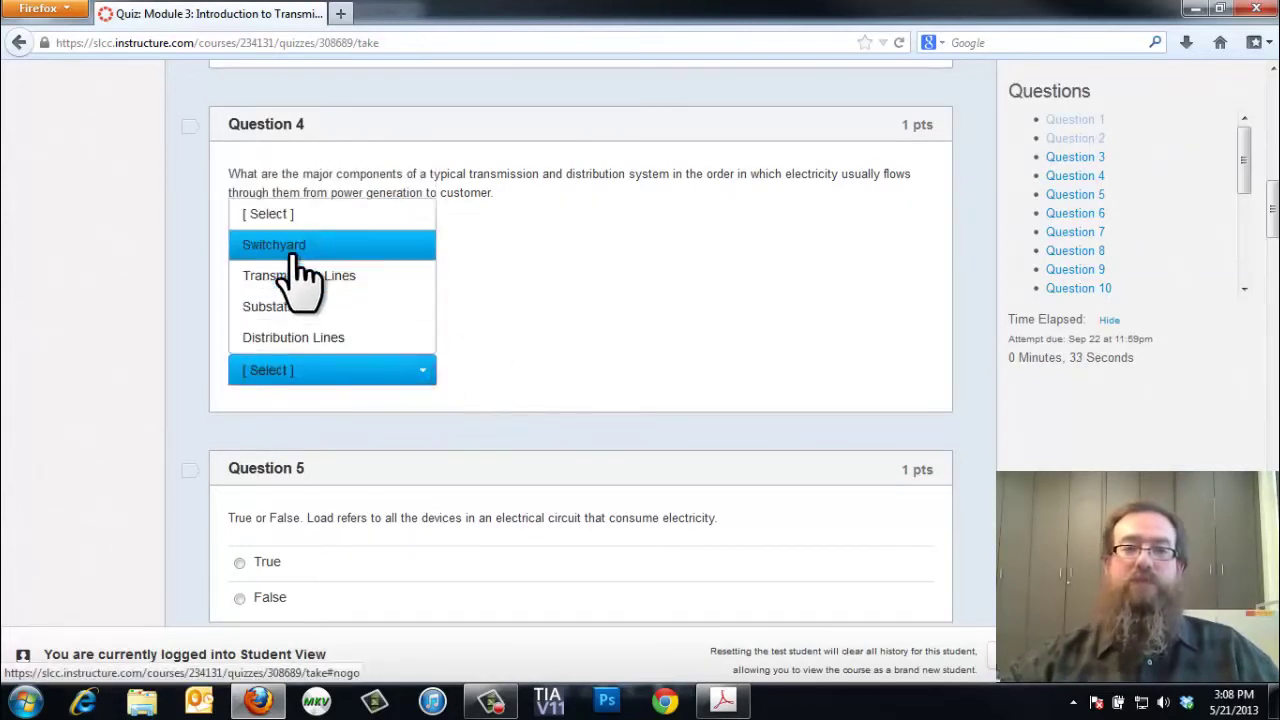
left_click(296, 250)
Answer Question 5 as True, then scroll to Question 7 and clear the marked text.
scroll(652, 345, "down", 3)
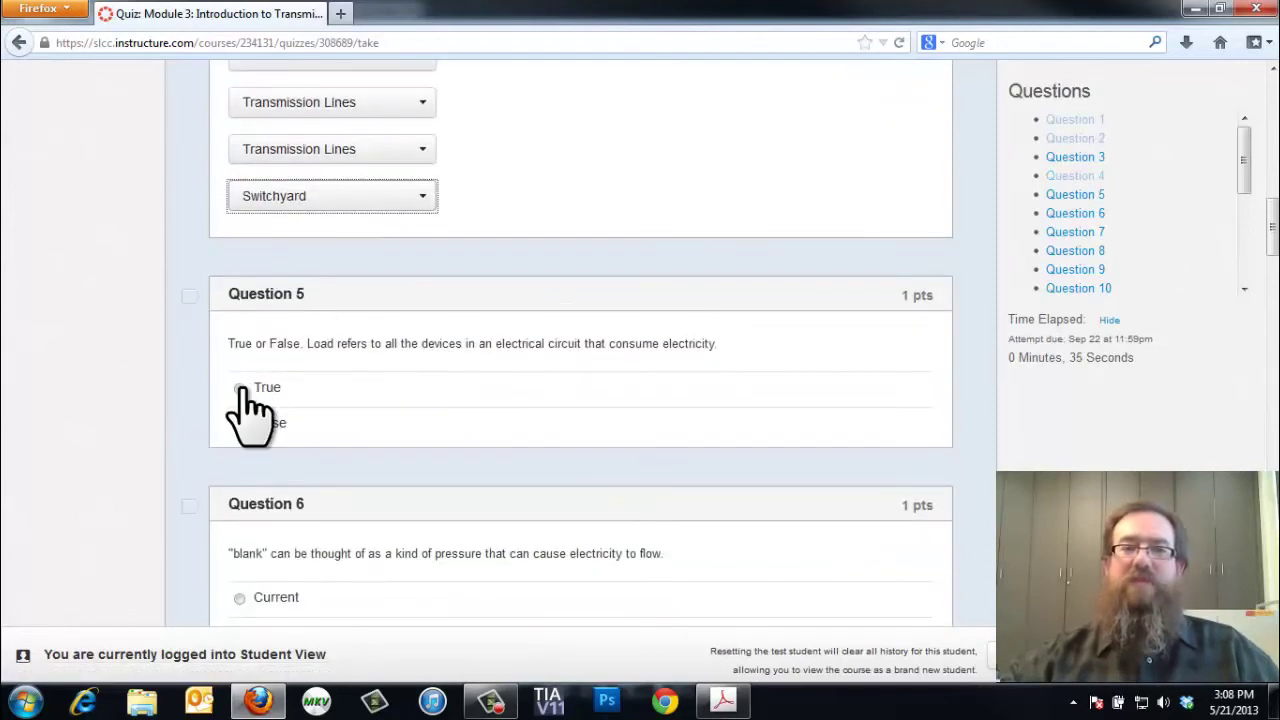
left_click(240, 388)
scroll(700, 400, "down", 1)
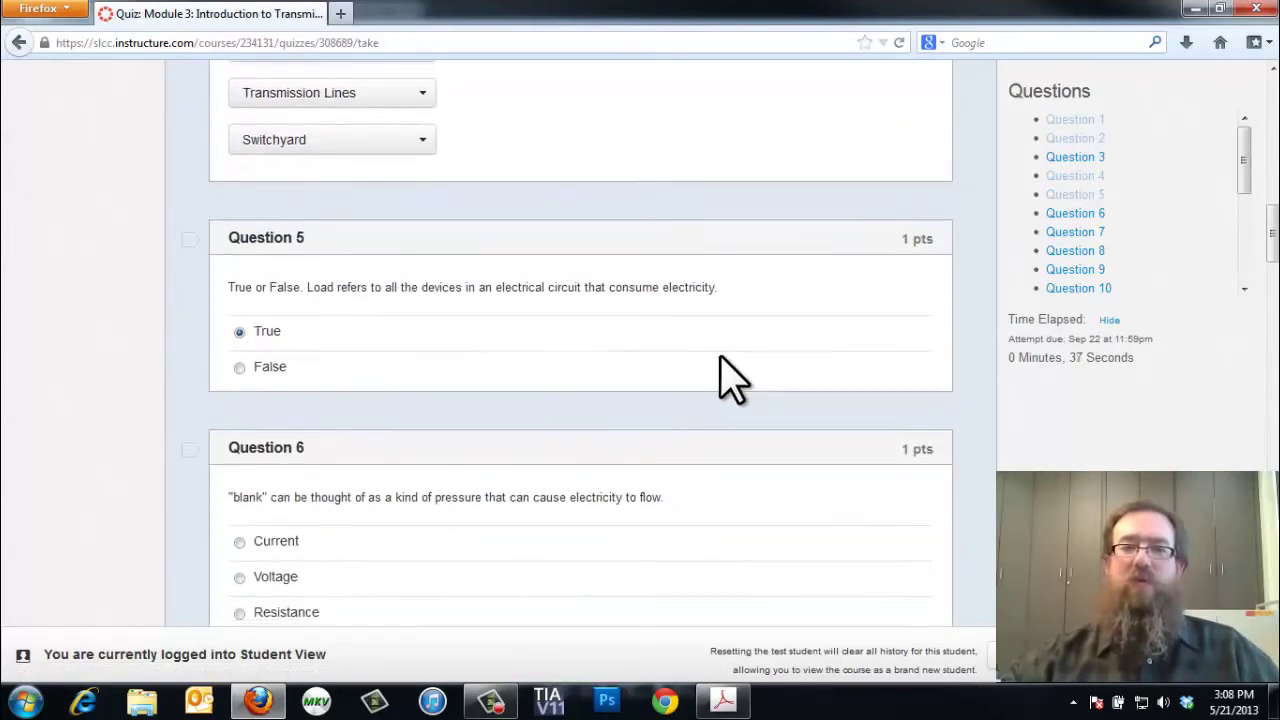
scroll(721, 357, "down", 5)
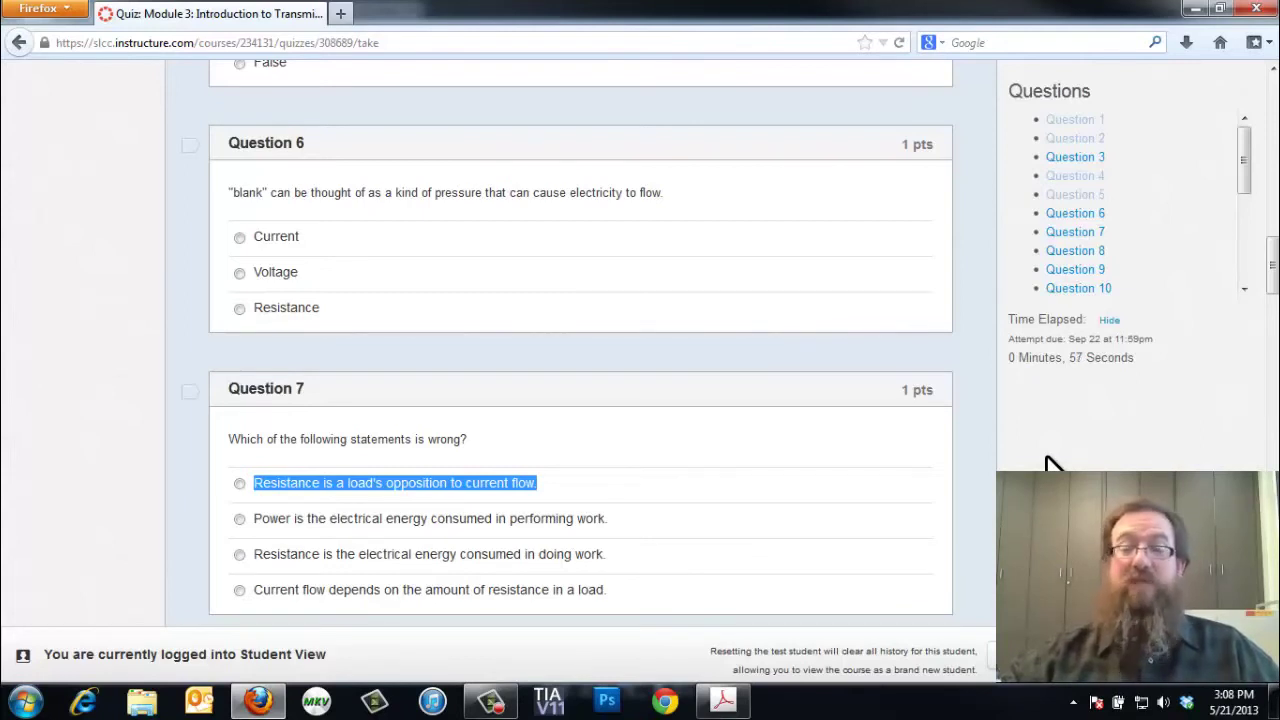
left_click(1050, 463)
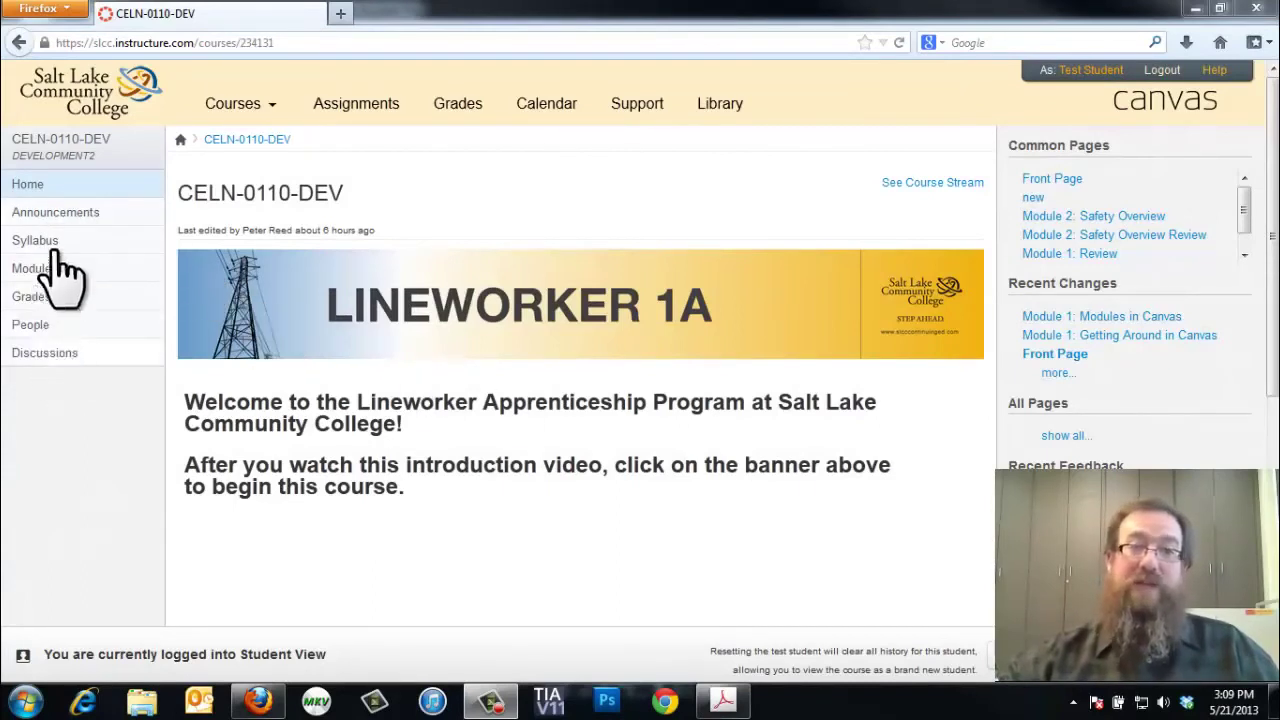
Open Module 1: Introduction from the LINEWORKER 1A banner and scroll to its FAQ / Modules List footer.
left_click(540, 310)
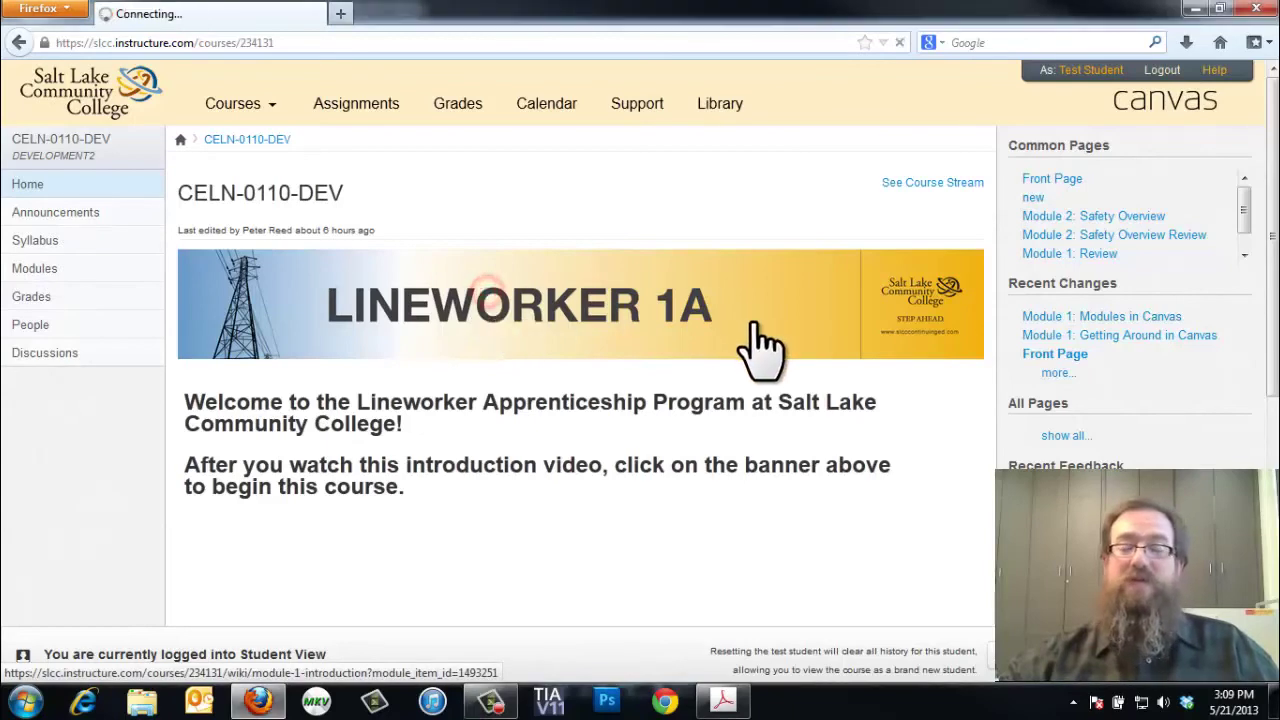
scroll(806, 500, "down", 3)
scroll(806, 500, "down", 8)
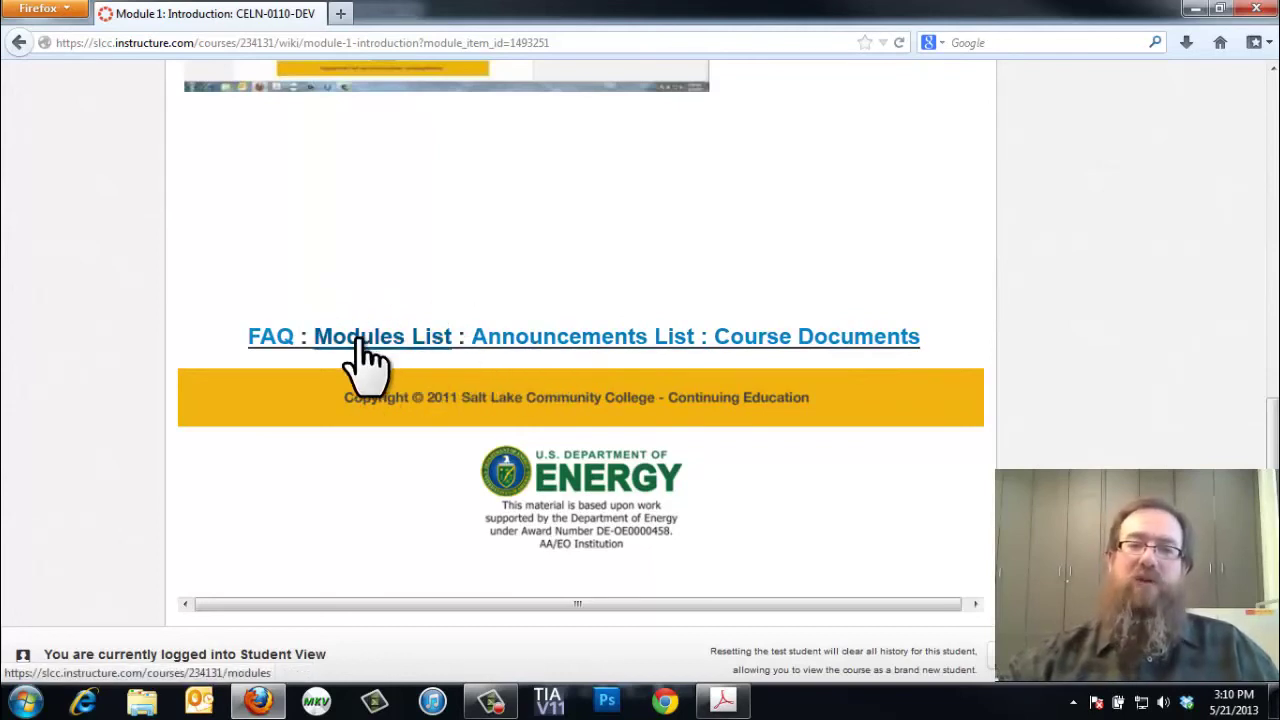
scroll(985, 435, "up", 2)
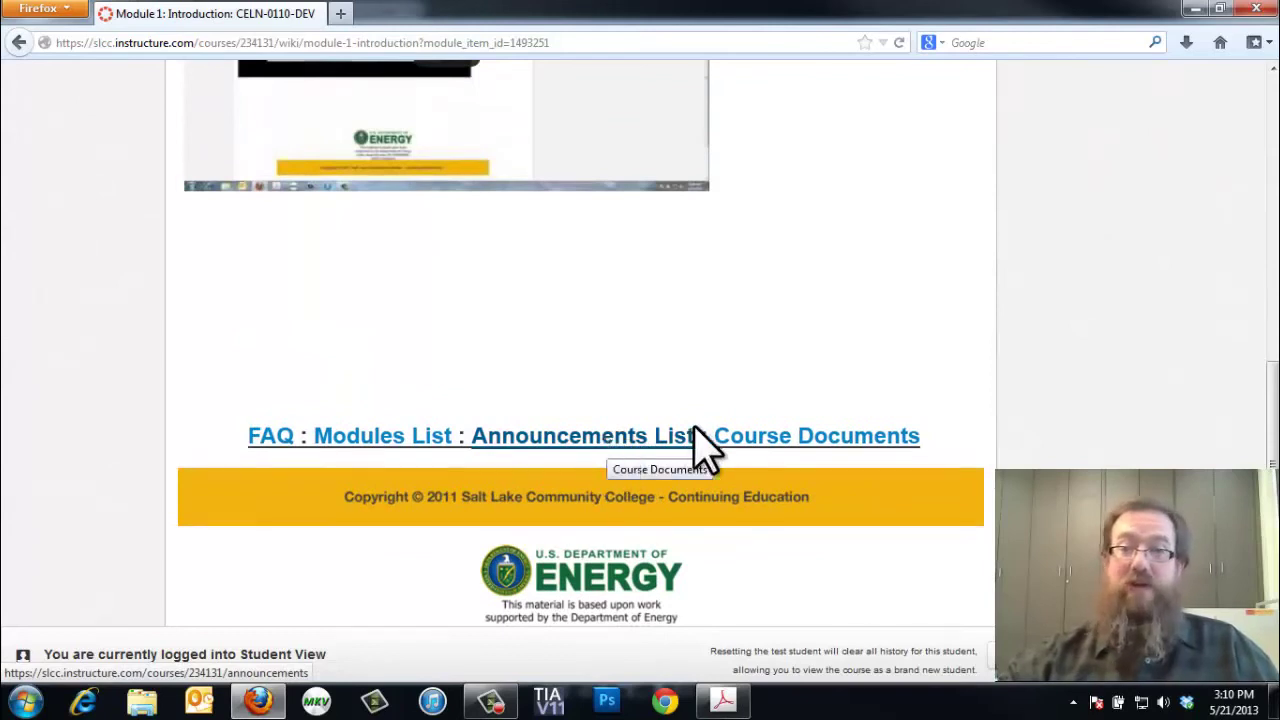
left_click(1100, 420)
Scroll through the Introduction page and advance to Module 1: Introduction to Canvas.
scroll(1100, 425, "up", 9)
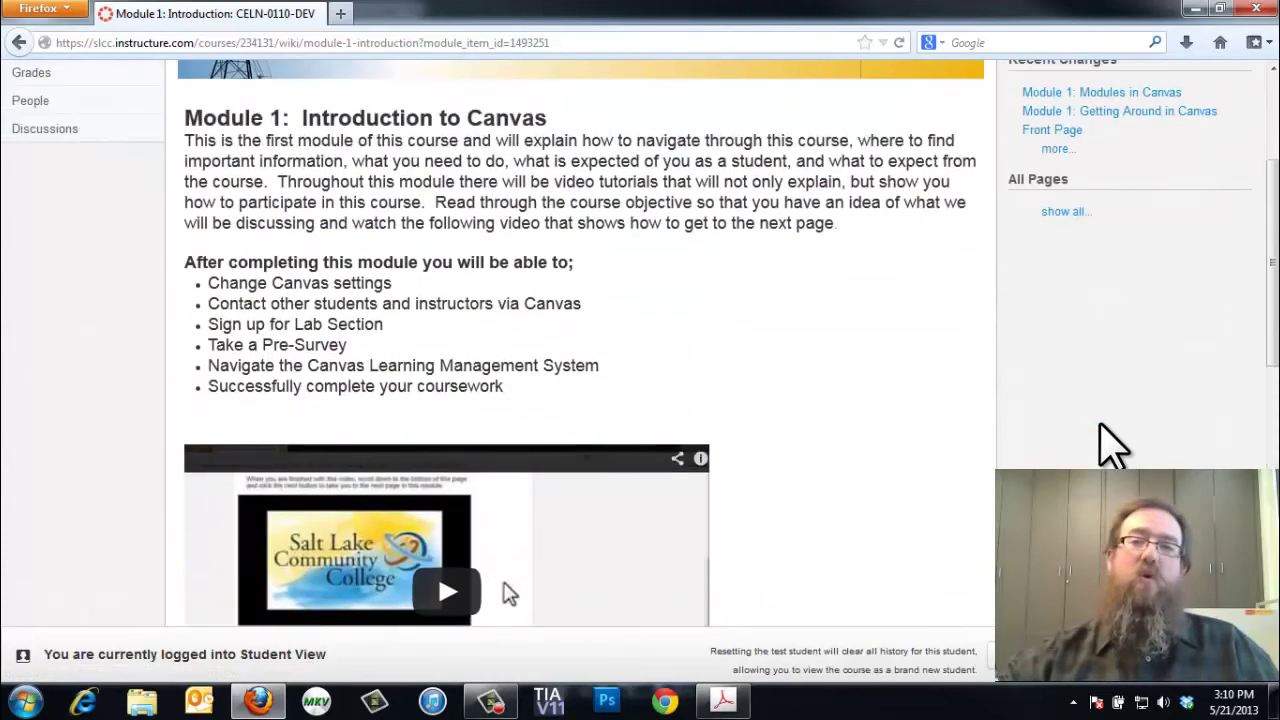
scroll(1100, 440, "up", 4)
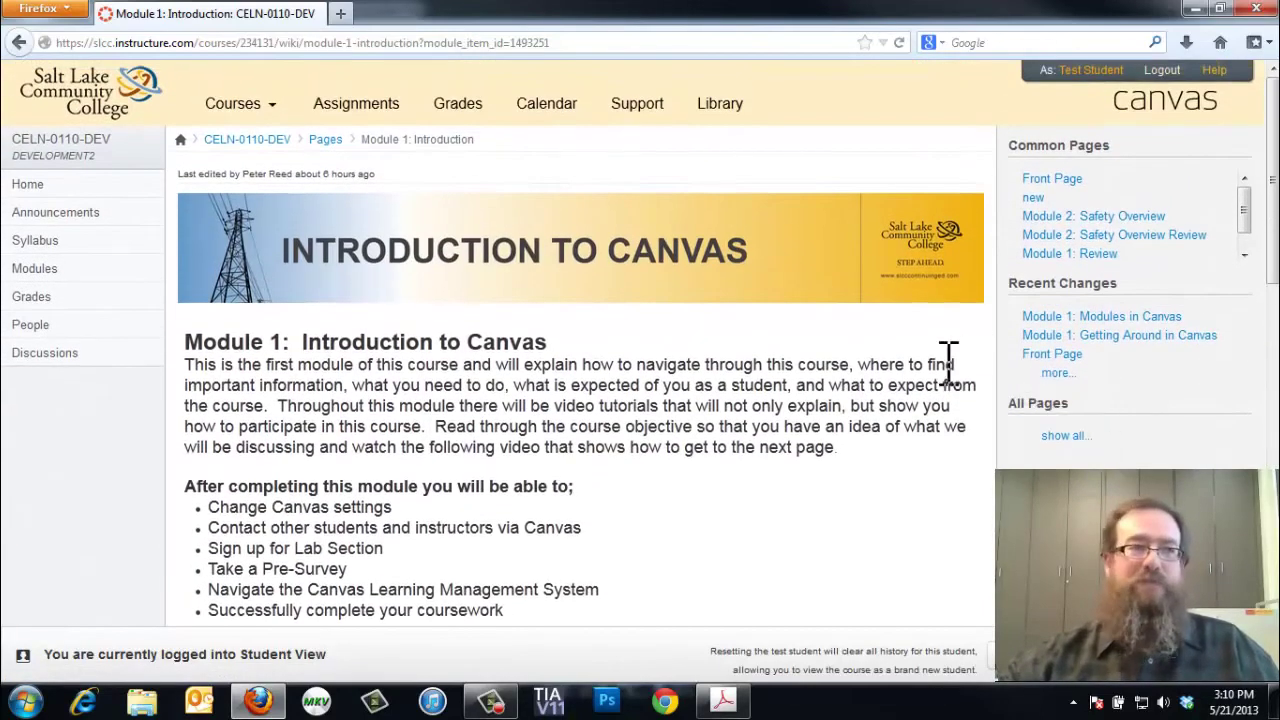
scroll(762, 372, "down", 6)
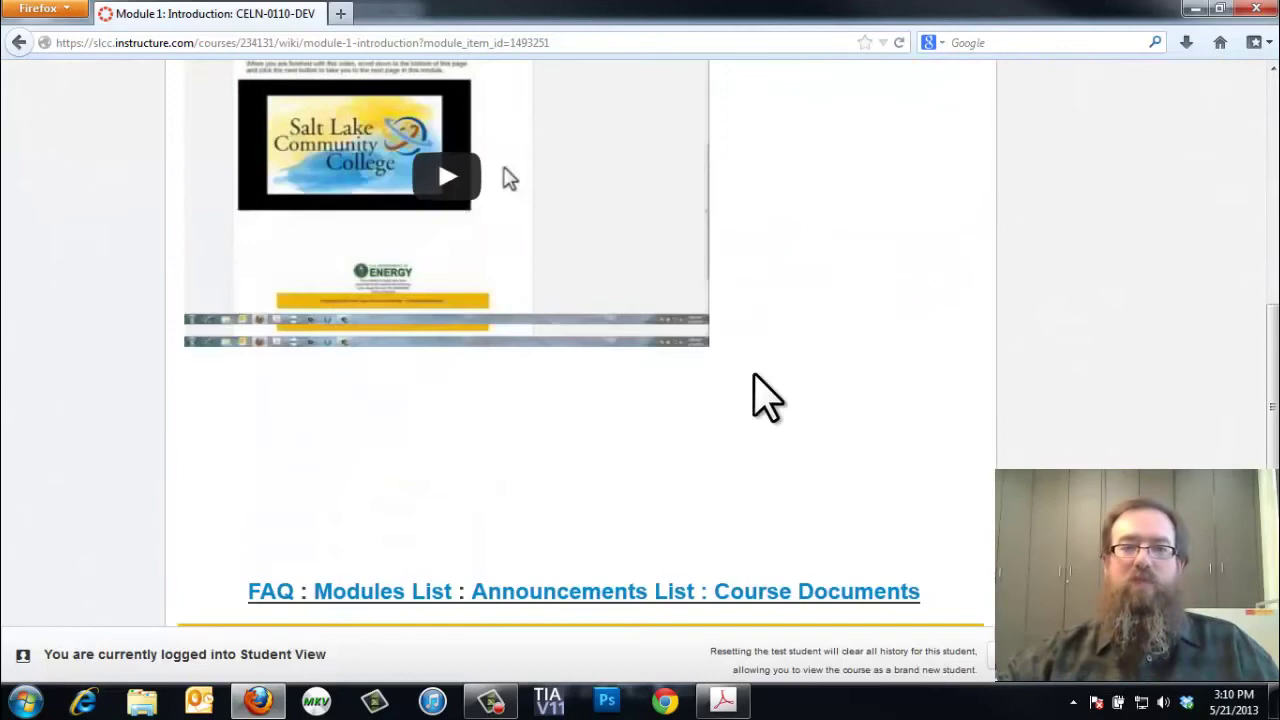
scroll(766, 397, "up", 4)
scroll(691, 306, "down", 1)
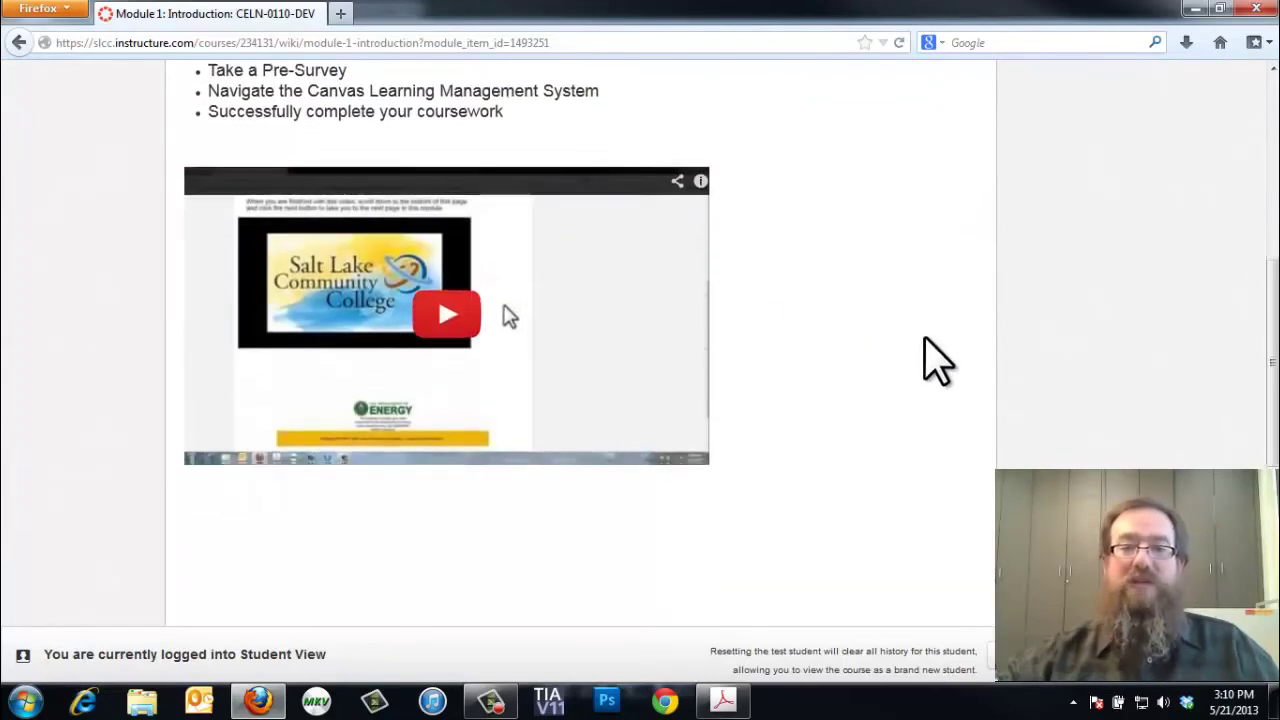
scroll(931, 357, "down", 5)
left_click(906, 515)
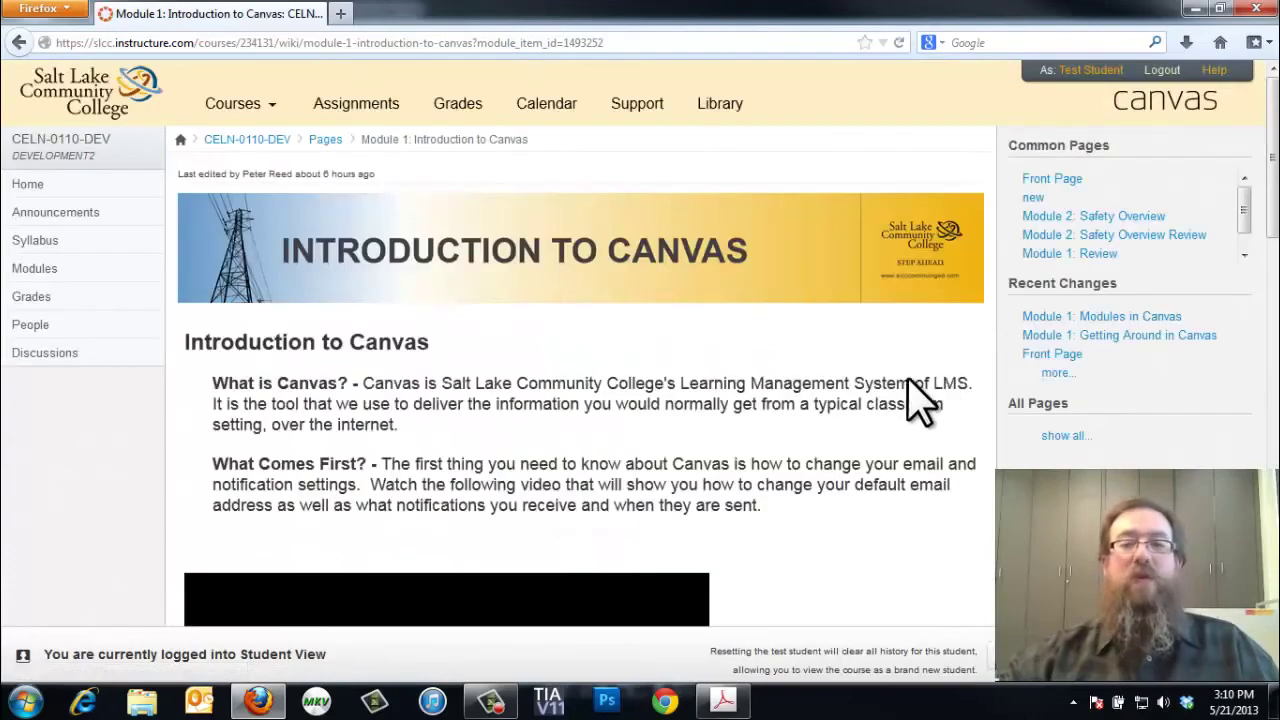
Page forward through Getting Around in Canvas to Module 1: Modules in Canvas.
scroll(920, 400, "down", 6)
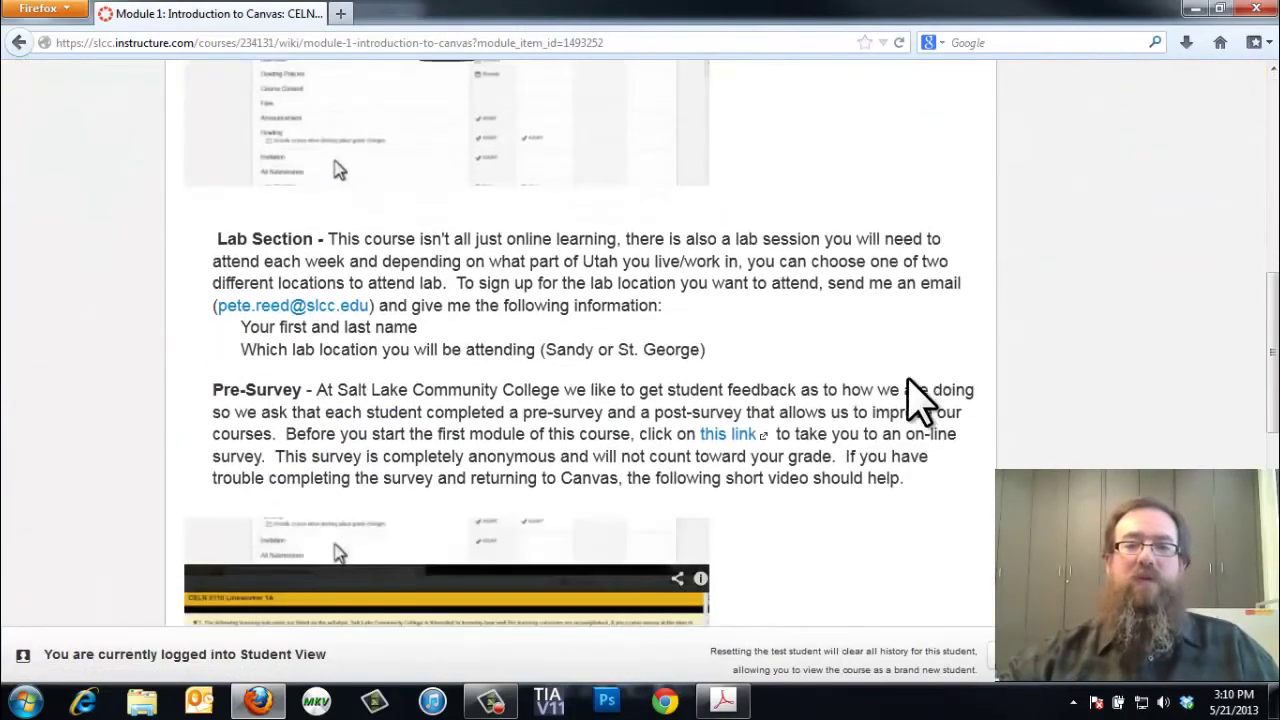
scroll(920, 400, "down", 8)
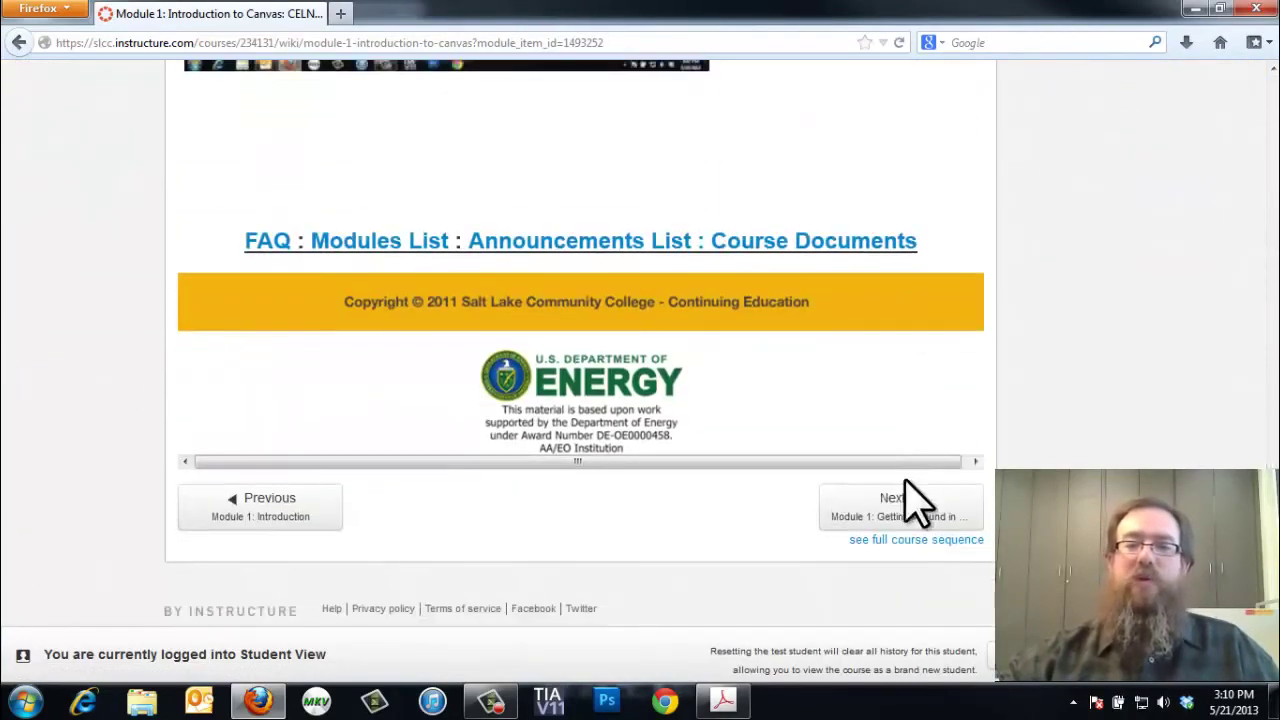
left_click(895, 505)
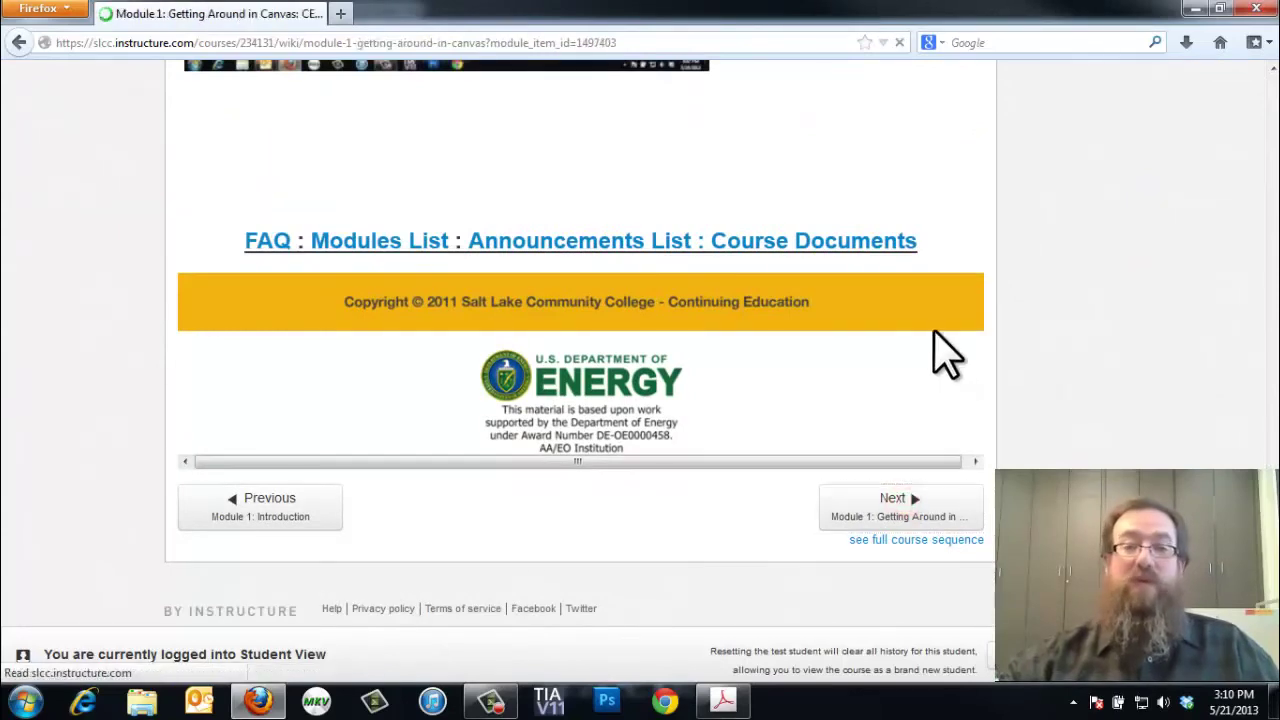
scroll(890, 385, "down", 2)
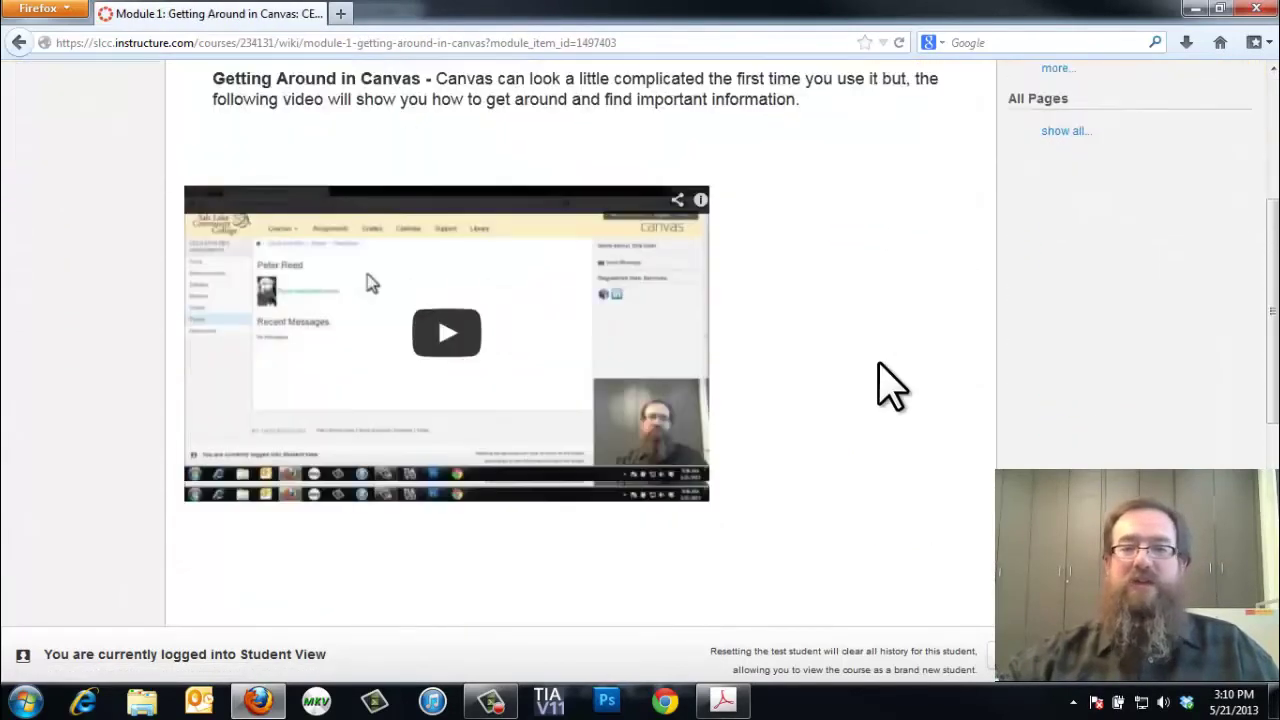
scroll(885, 385, "down", 6)
left_click(890, 487)
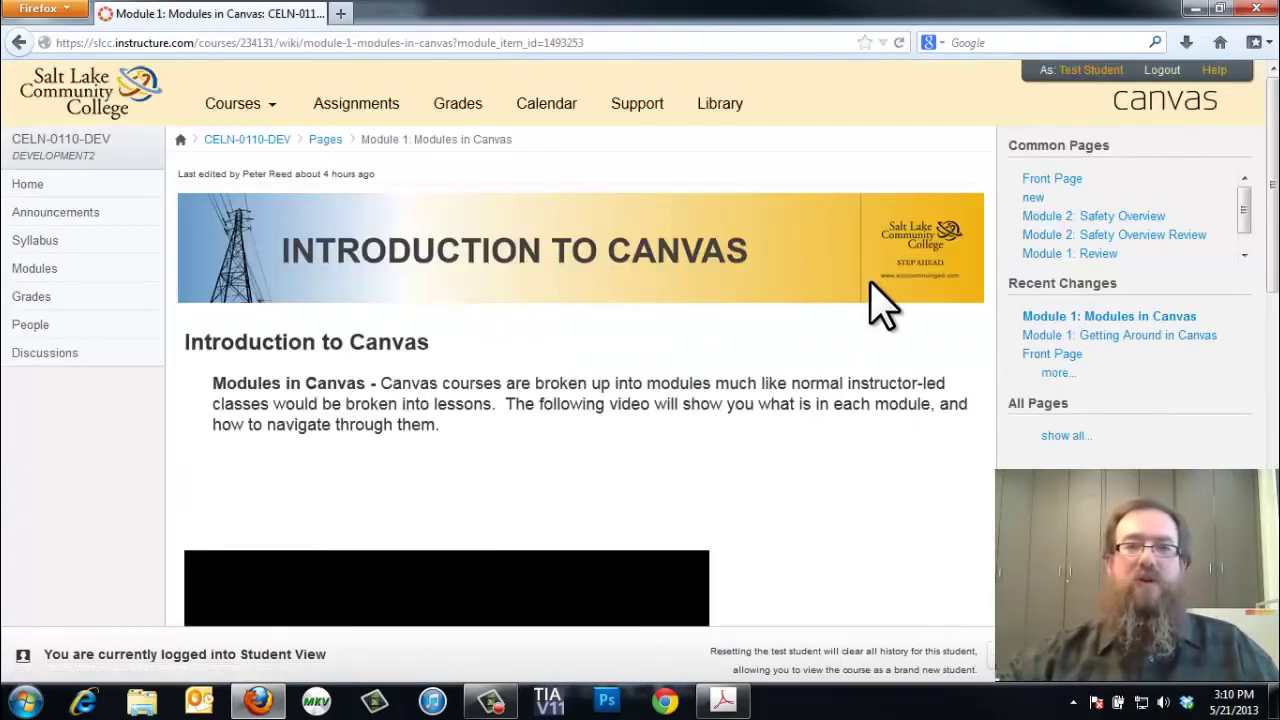
Read Modules in Canvas and How to Succeed, then advance to the Module 1 quiz.
scroll(870, 345, "down", 2)
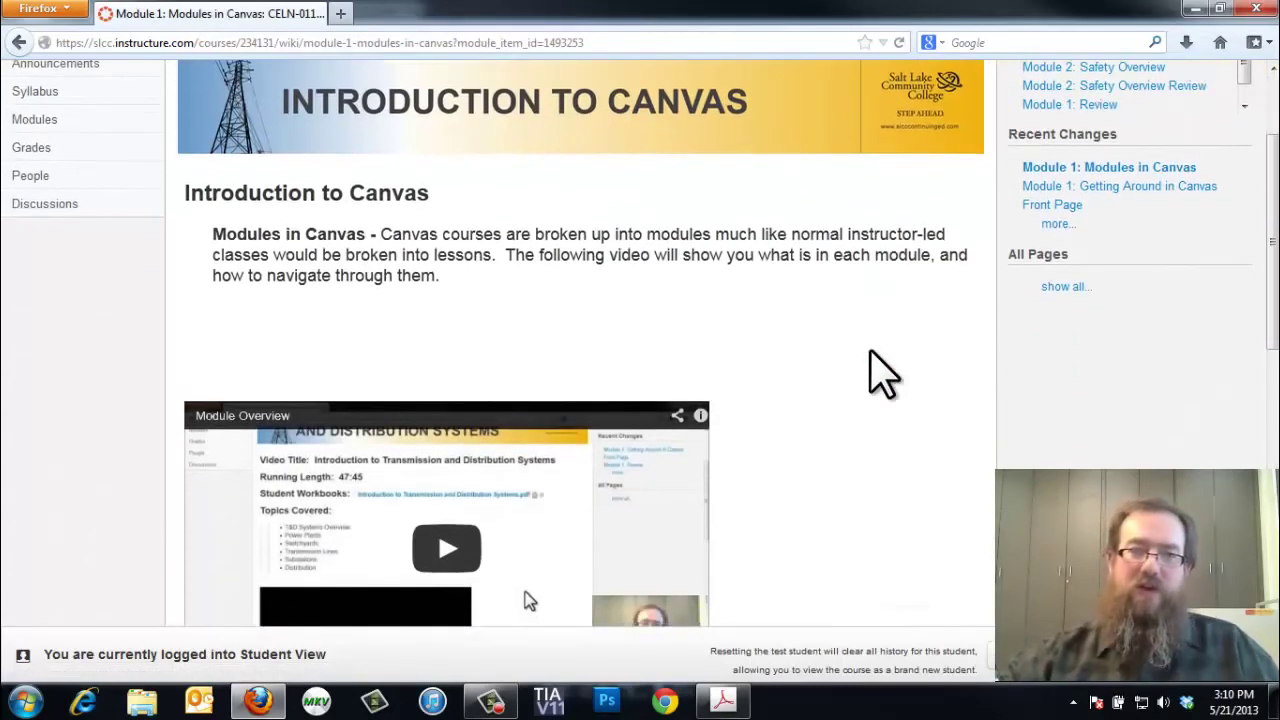
scroll(883, 375, "down", 2)
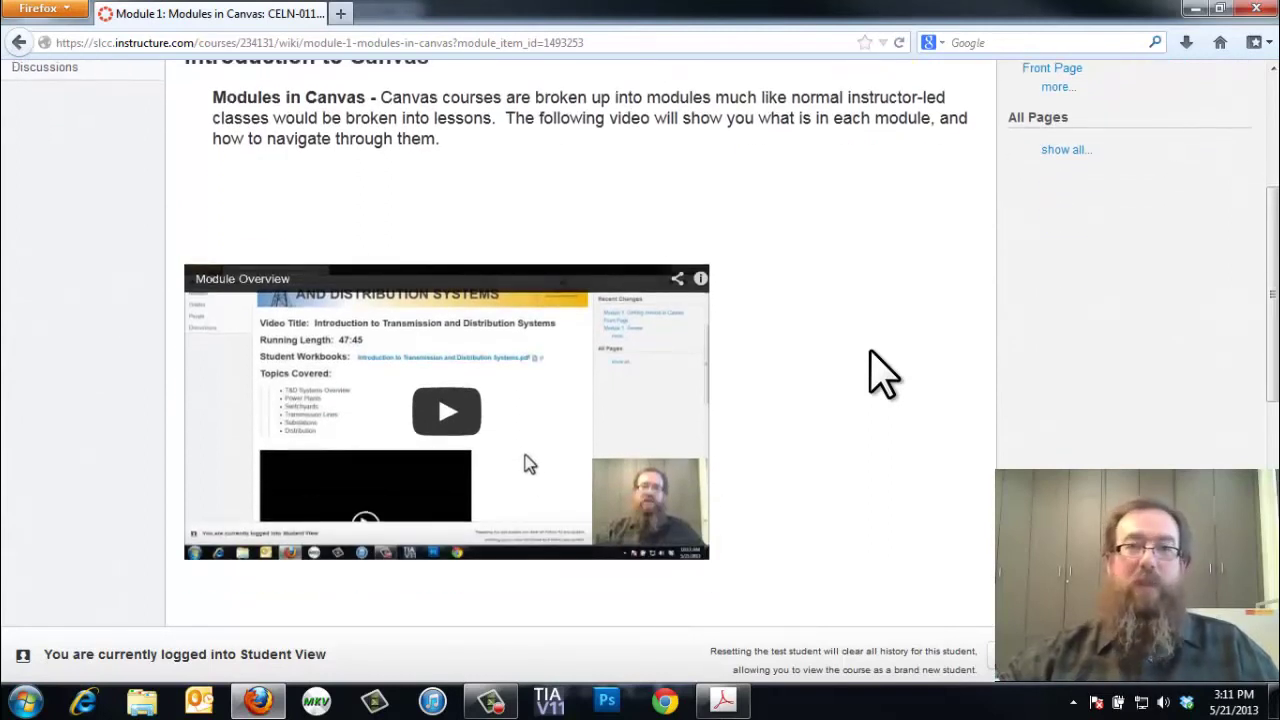
scroll(883, 375, "down", 6)
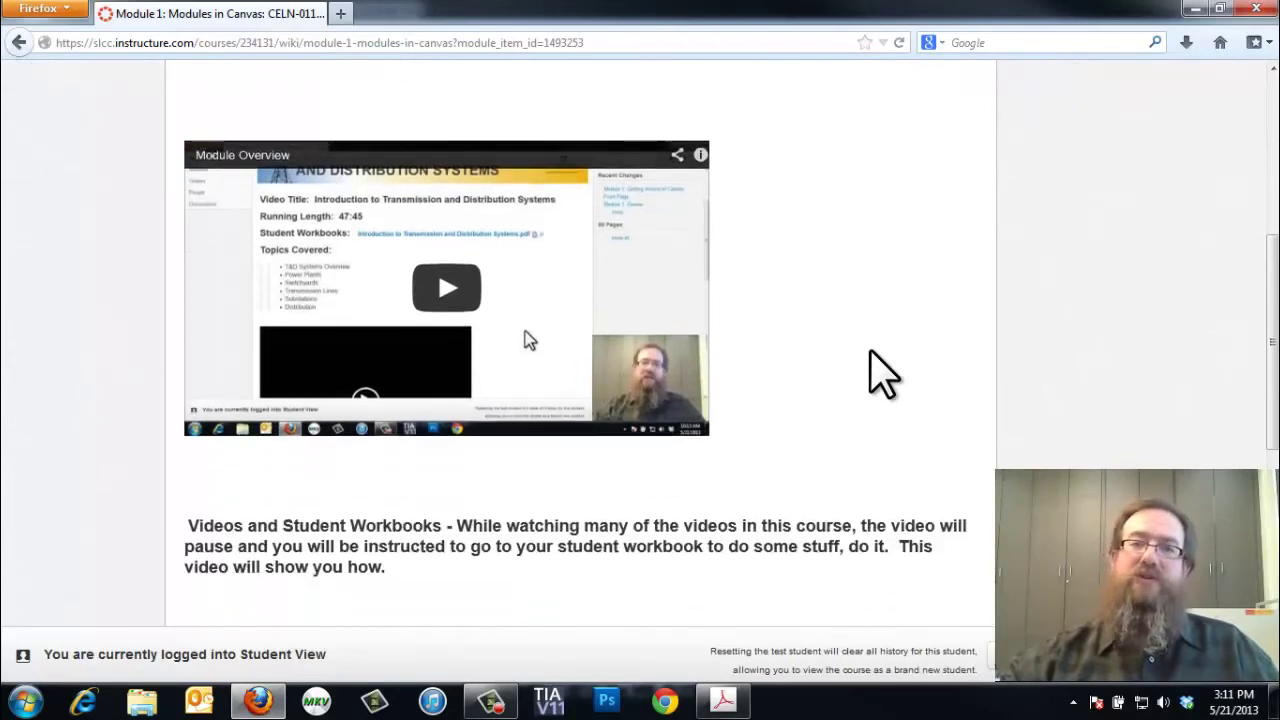
scroll(883, 375, "down", 3)
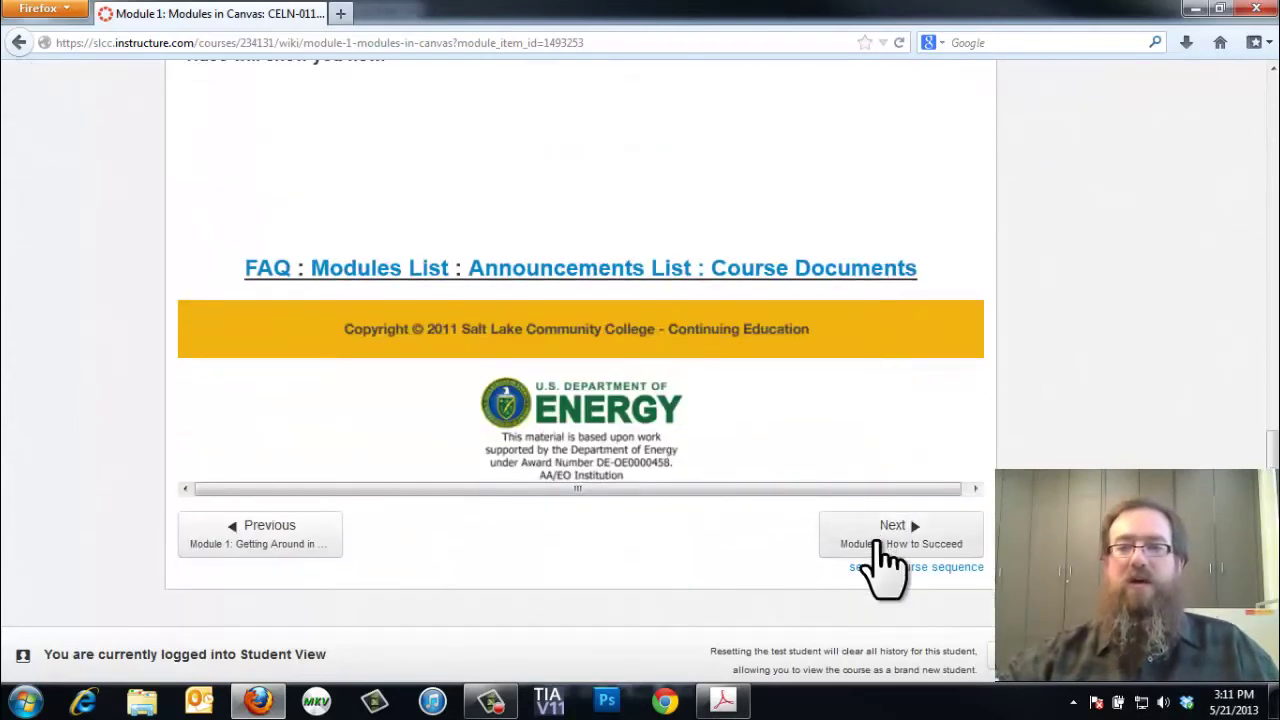
left_click(880, 540)
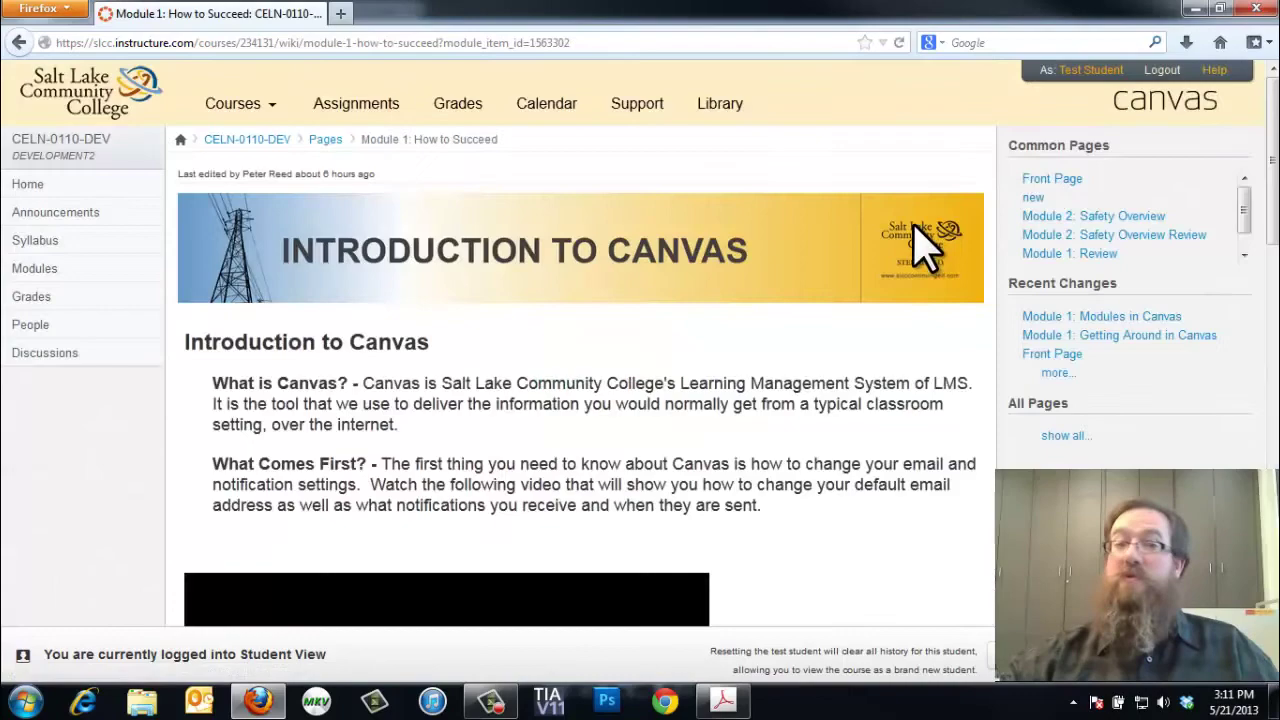
scroll(882, 356, "down", 1)
scroll(874, 336, "down", 12)
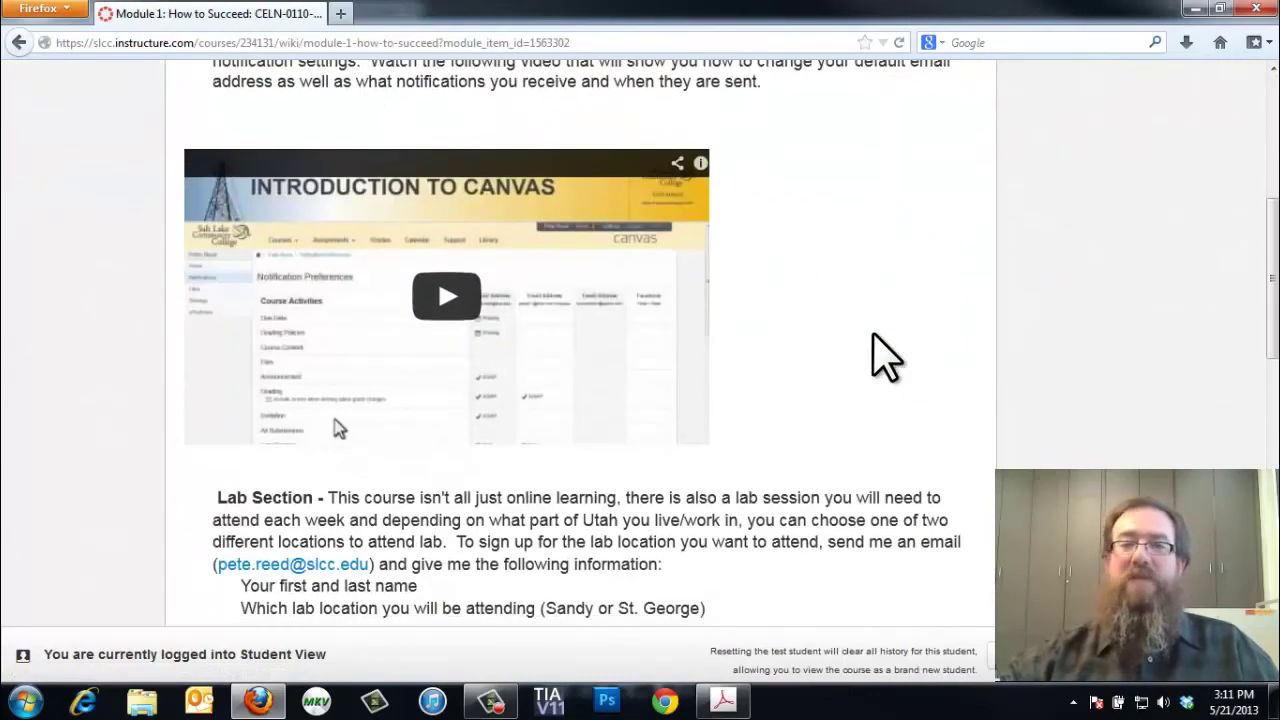
scroll(873, 350, "down", 6)
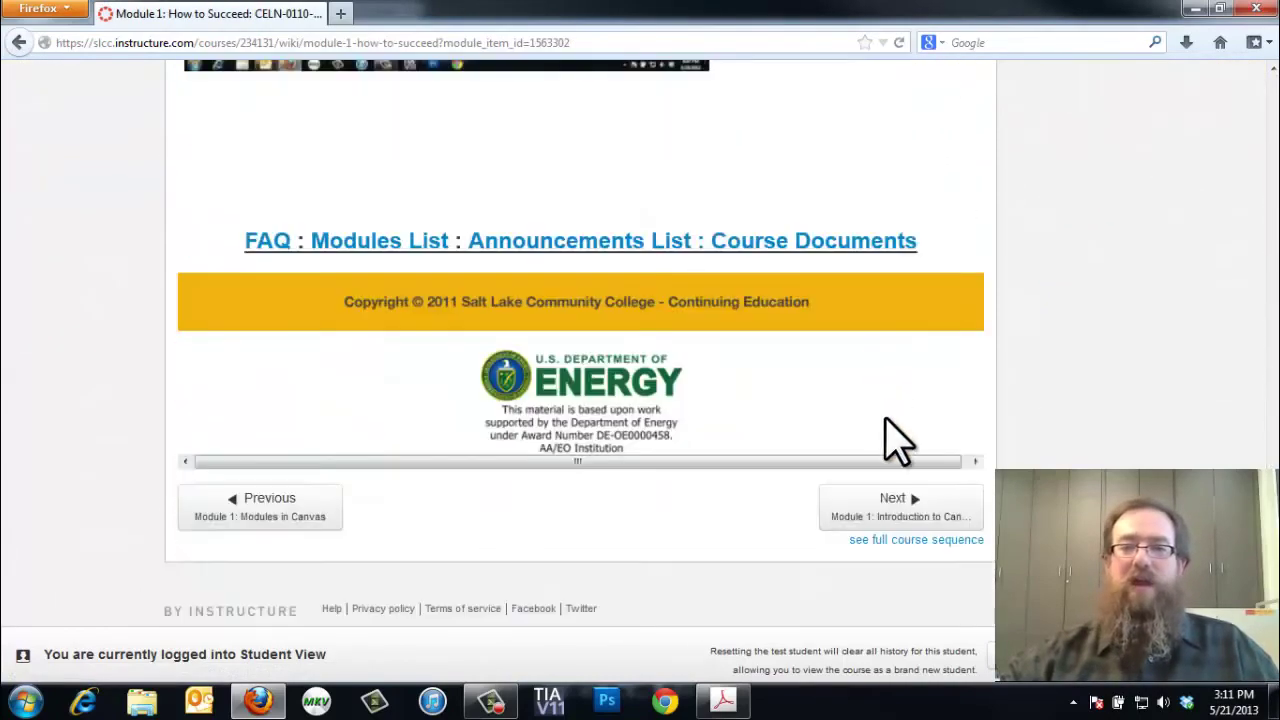
left_click(913, 498)
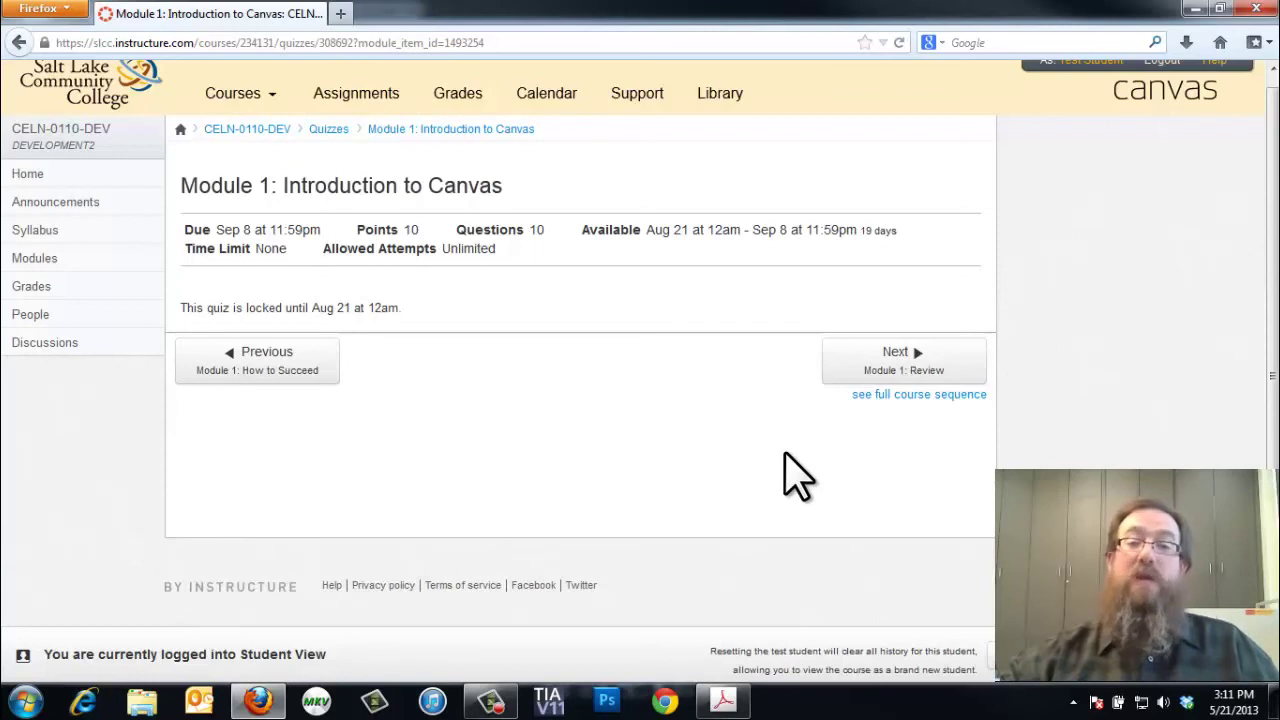
Review the quiz details: unlimited attempts, no time limit, available Aug 21 through Sep 8.
left_click(867, 453)
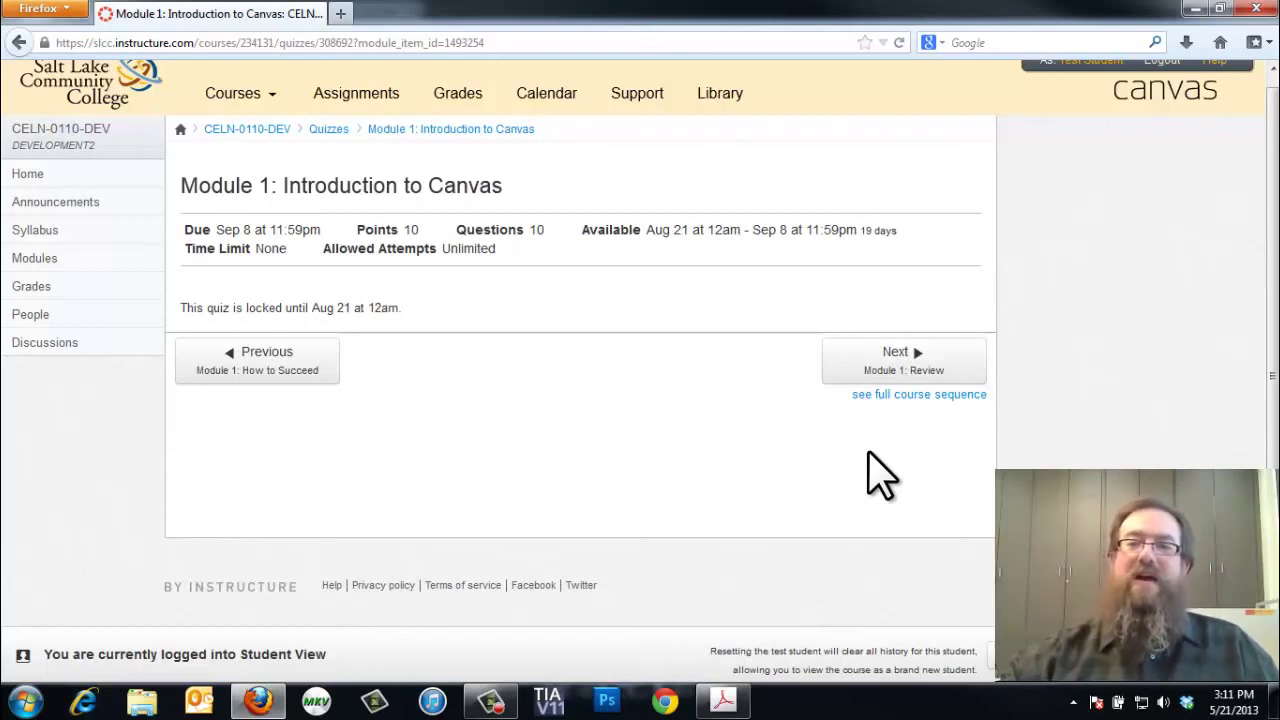
left_click(1063, 463)
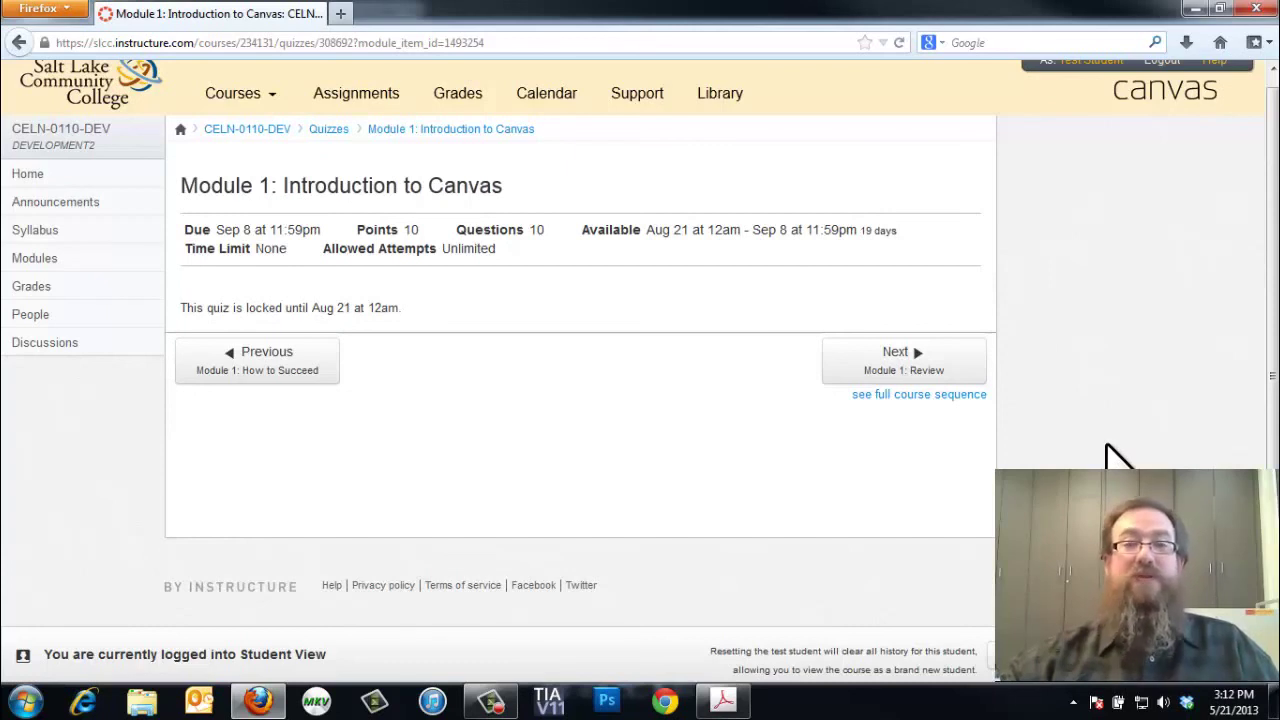
left_click(1108, 448)
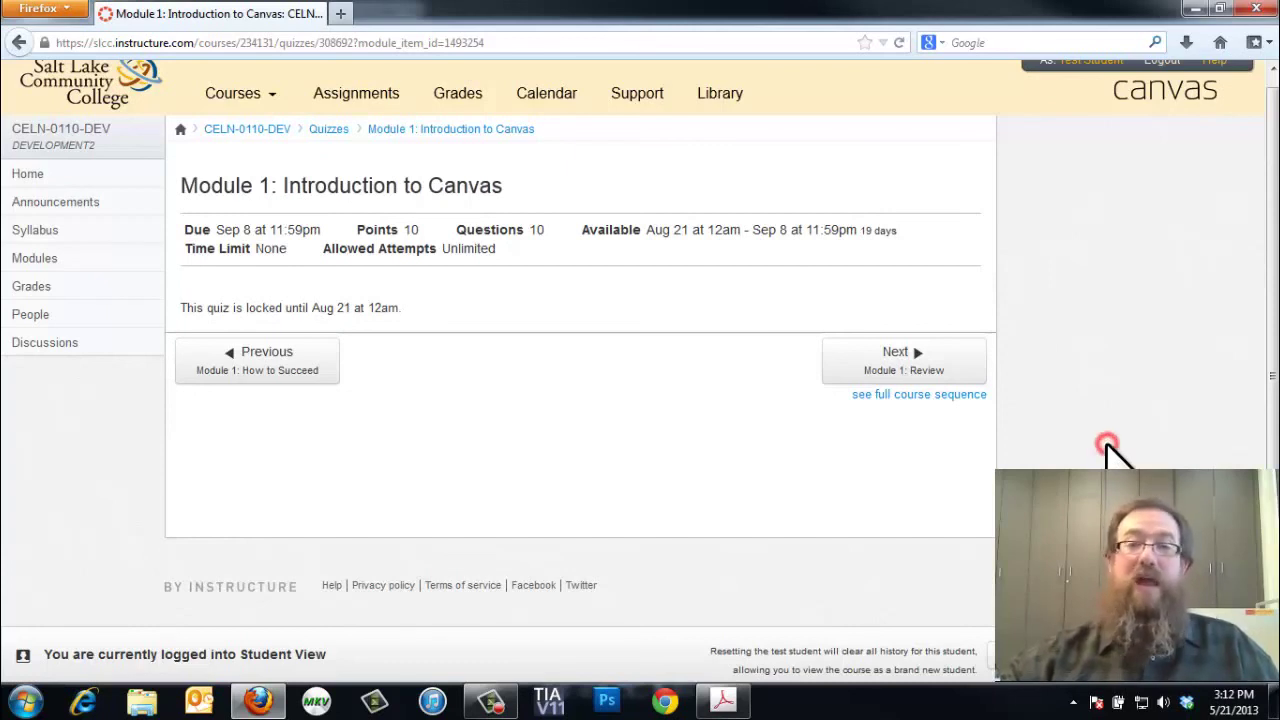